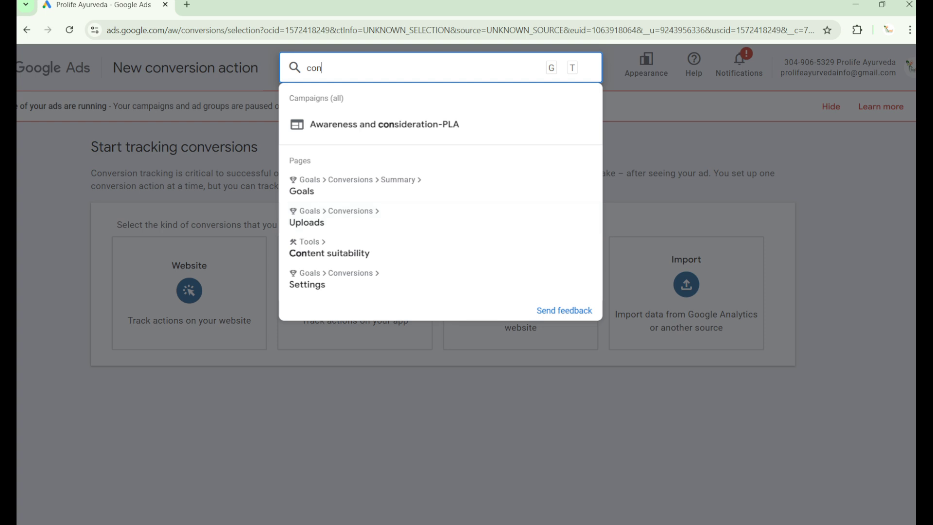
pyautogui.press('Escape')
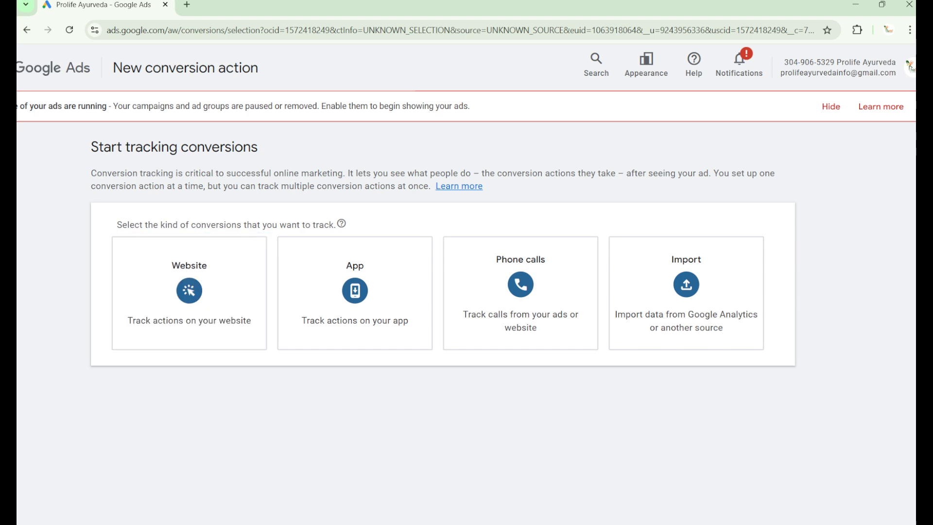
pyautogui.click(189, 292)
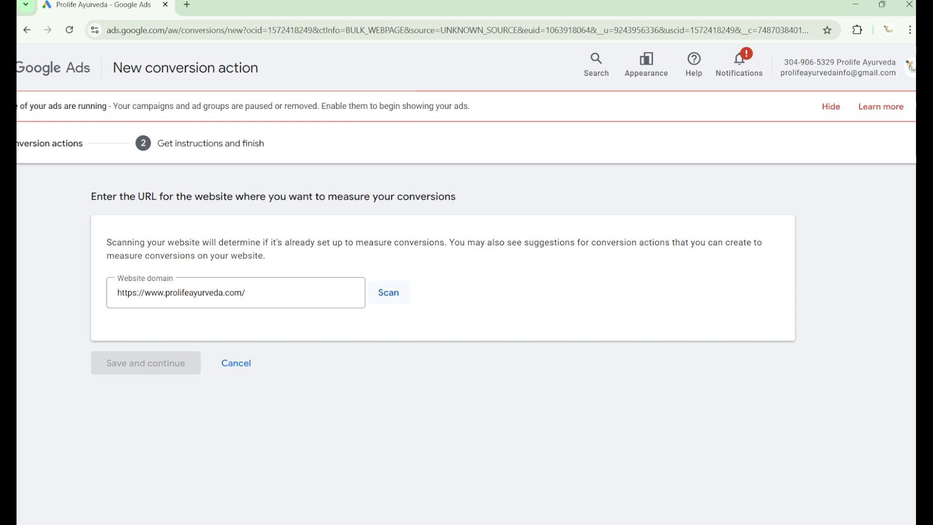
pyautogui.click(389, 292)
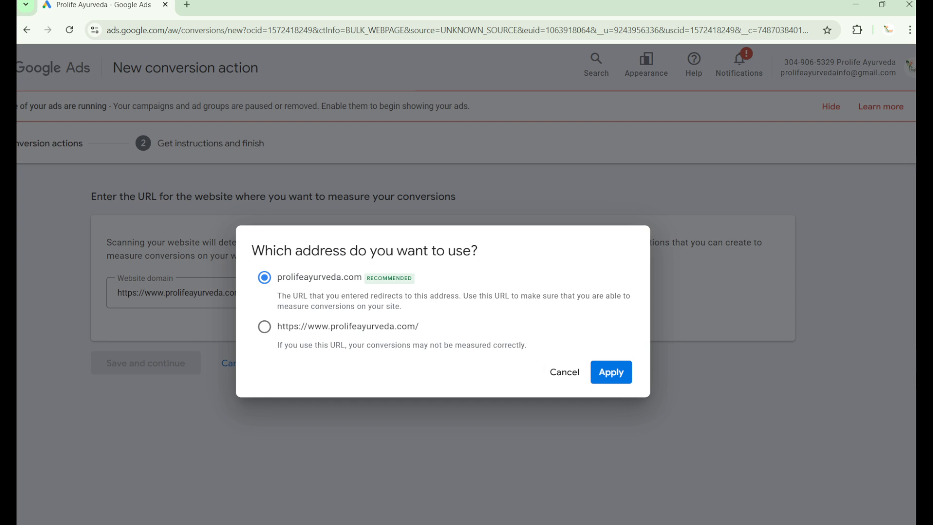
pyautogui.click(611, 372)
# Step: Set the web event conversion action to the Purchase goal with the Page load event type
pyautogui.scroll(-5, 437, 340)
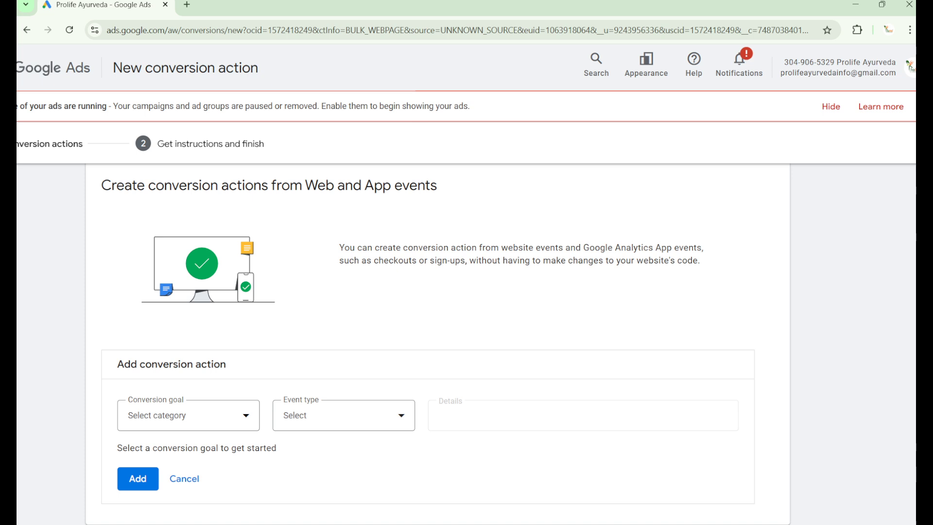
pyautogui.scroll(-1, 437, 340)
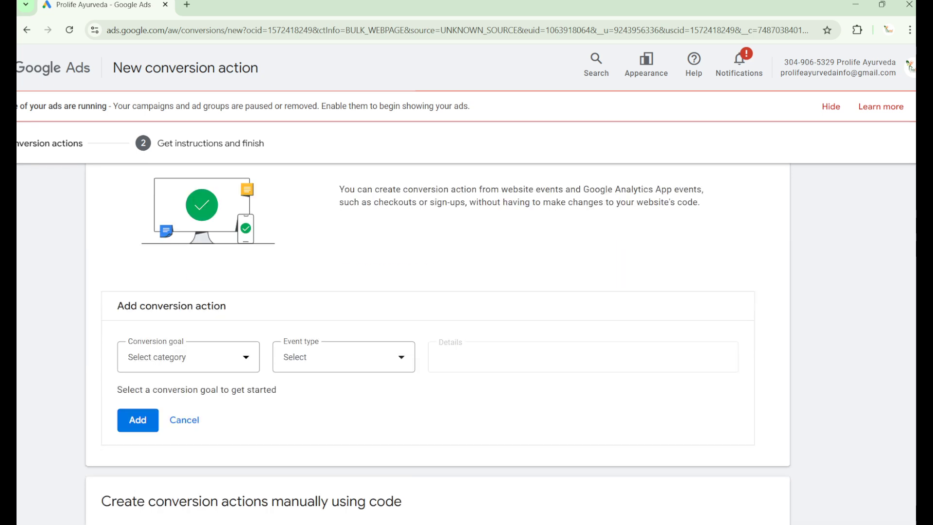
pyautogui.scroll(2, 438, 340)
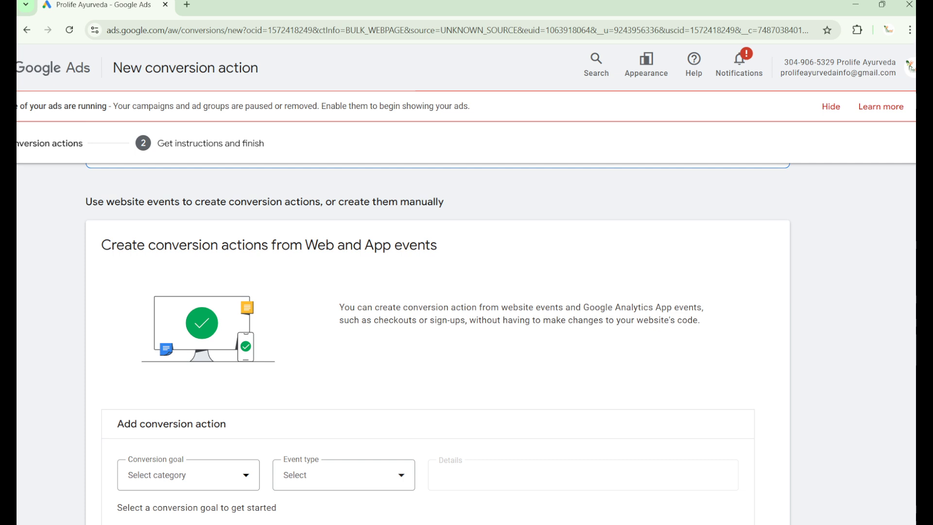
pyautogui.scroll(-1, 437, 340)
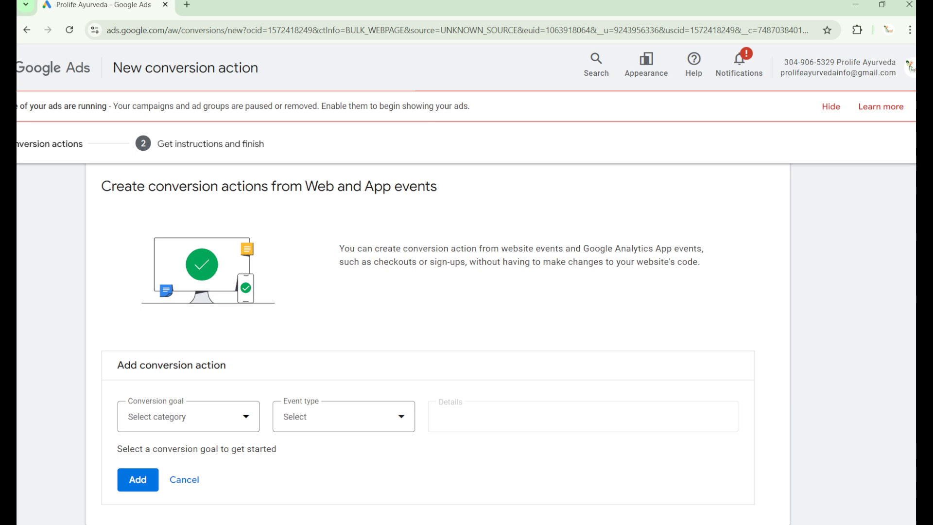
pyautogui.click(189, 416)
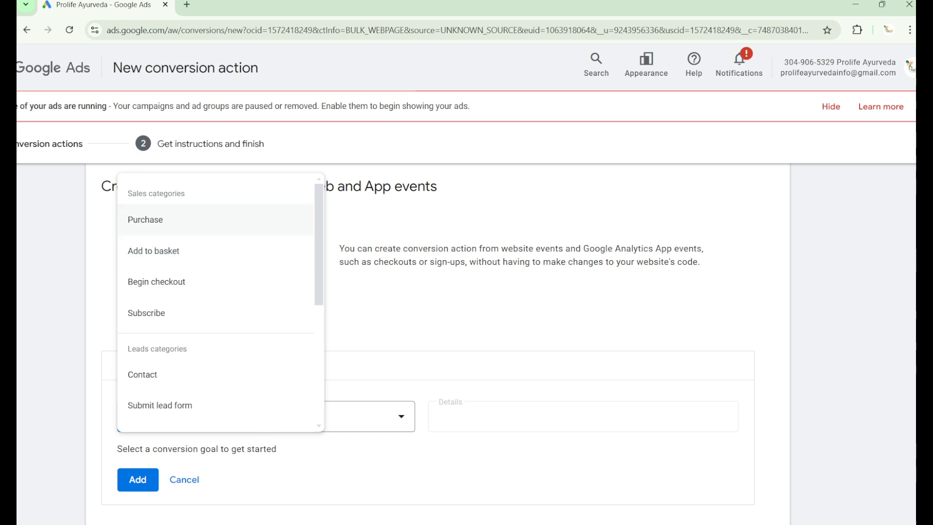
pyautogui.click(145, 219)
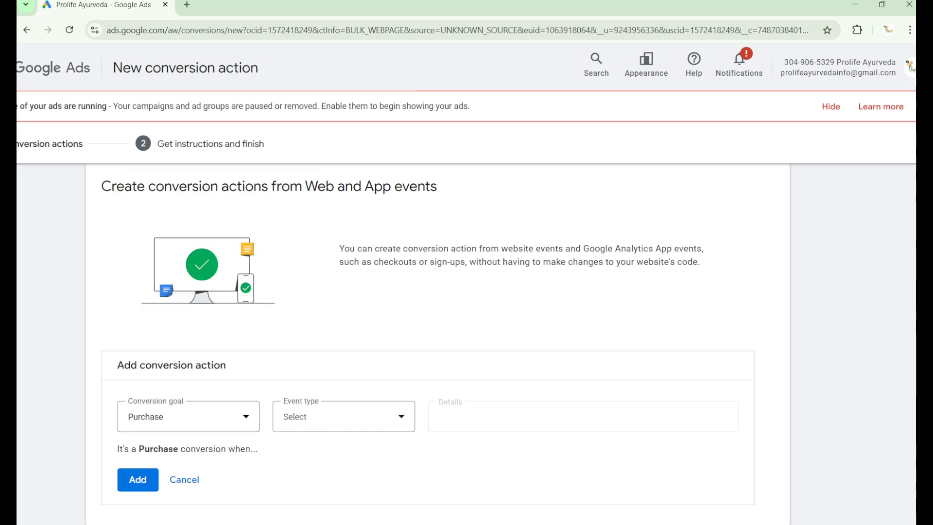
pyautogui.click(343, 417)
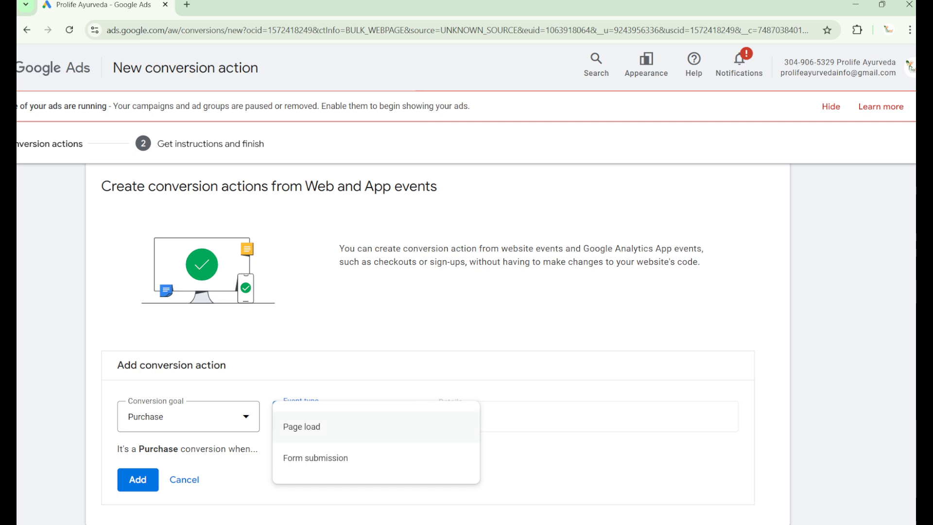
pyautogui.click(302, 426)
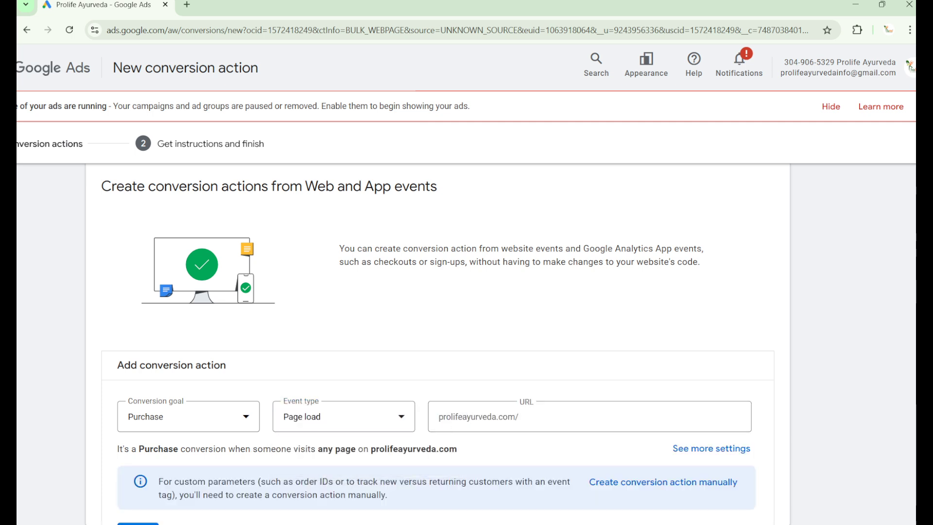
pyautogui.click(520, 416)
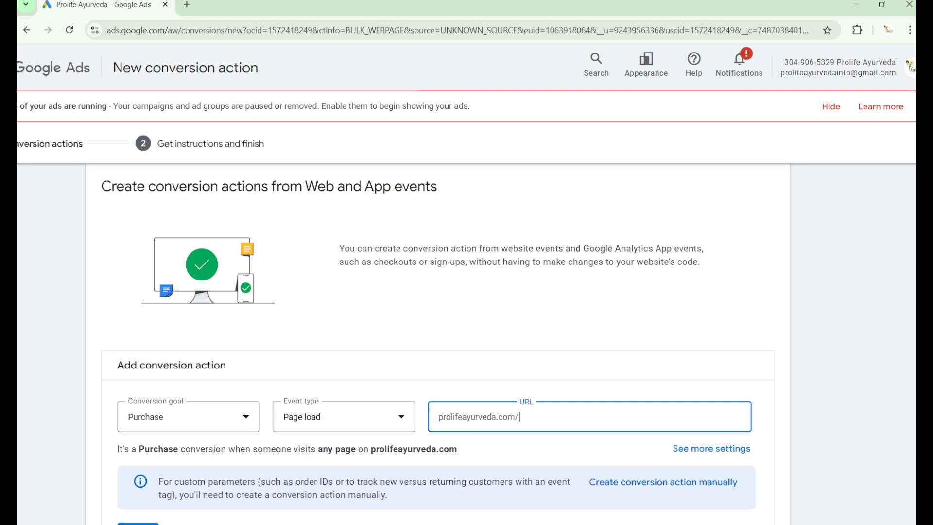
# Step: Open Hostinger in a new browser tab and bring up the WordPress admin pages list of prolifeayurveda.com
pyautogui.hotkey('ctrl', 't')
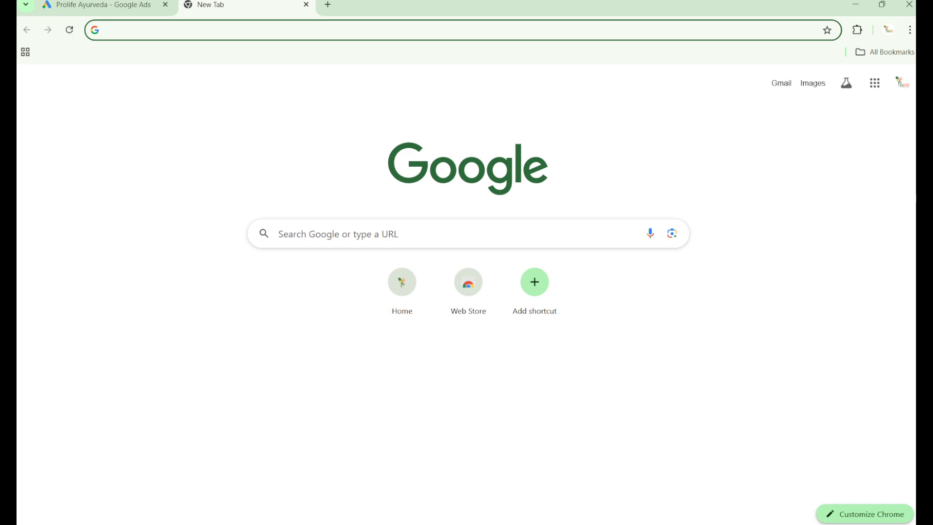
pyautogui.write('h')
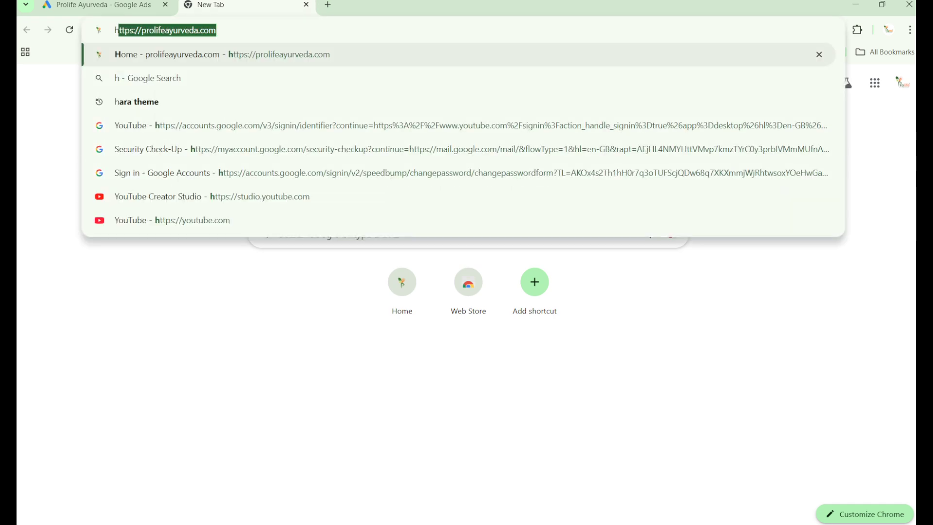
pyautogui.write('o')
pyautogui.press('Down')
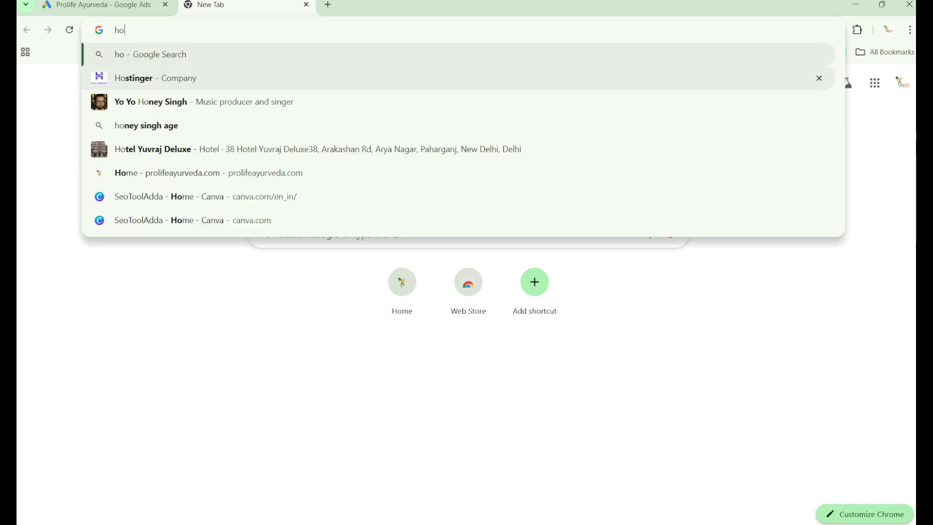
pyautogui.press('Return')
pyautogui.click(272, 174)
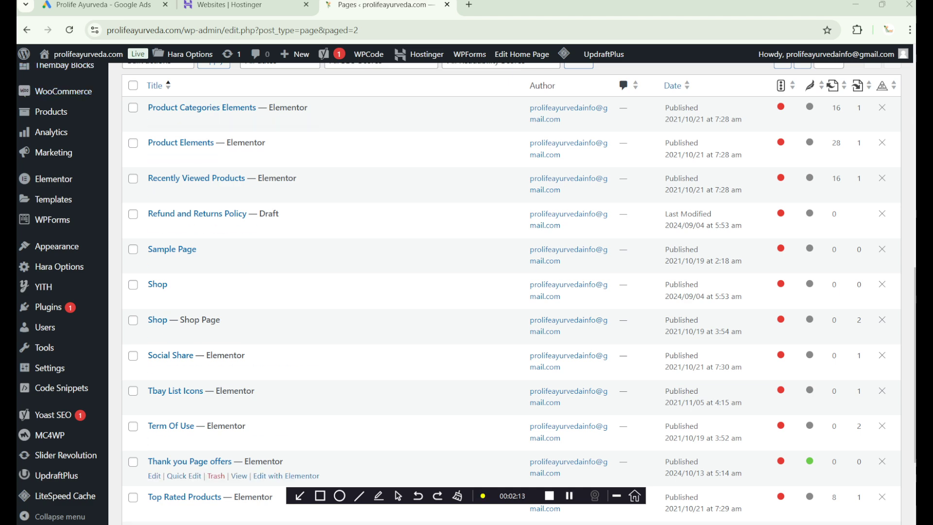
pyautogui.moveTo(49, 111)
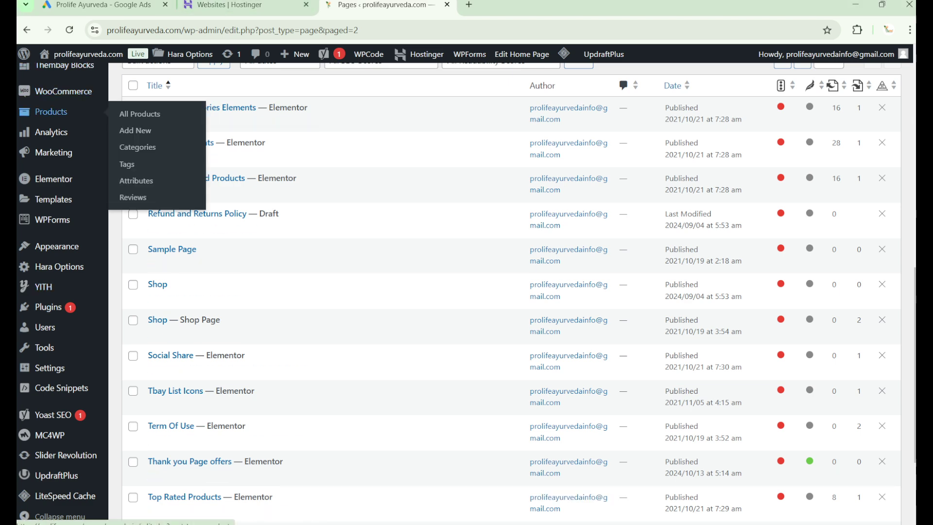
pyautogui.scroll(3, 54, 335)
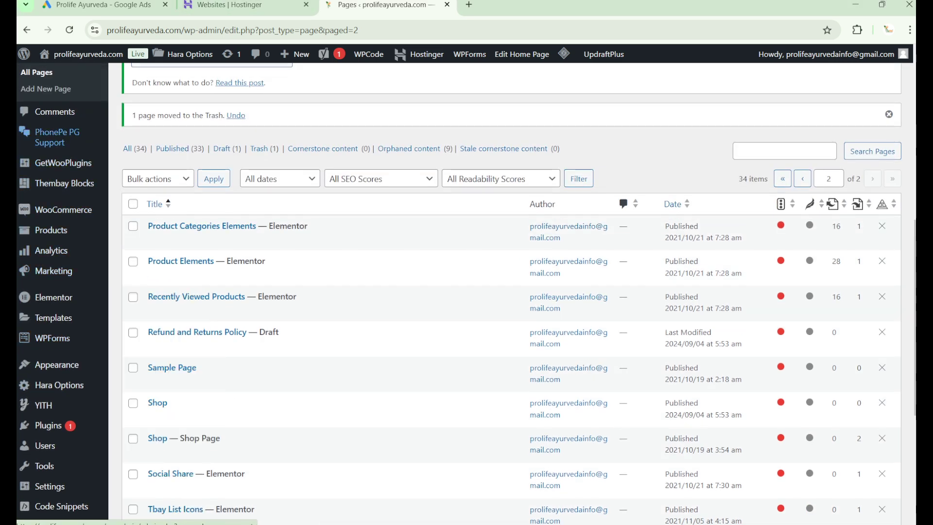
pyautogui.scroll(5, 54, 256)
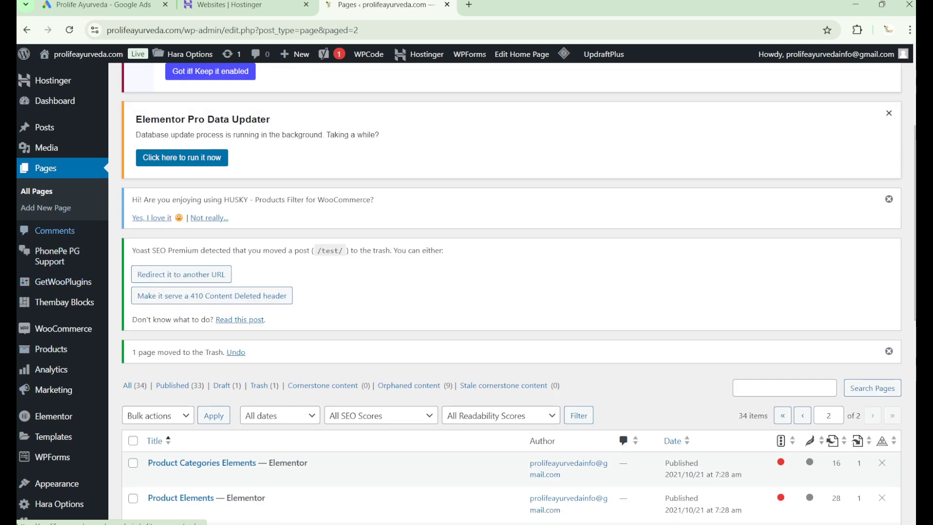
pyautogui.moveTo(48, 256)
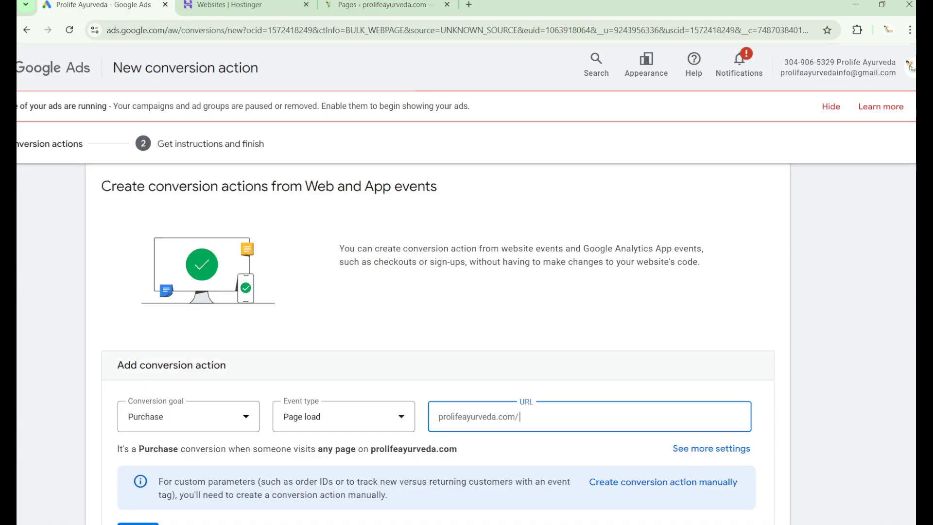
pyautogui.click(107, 6)
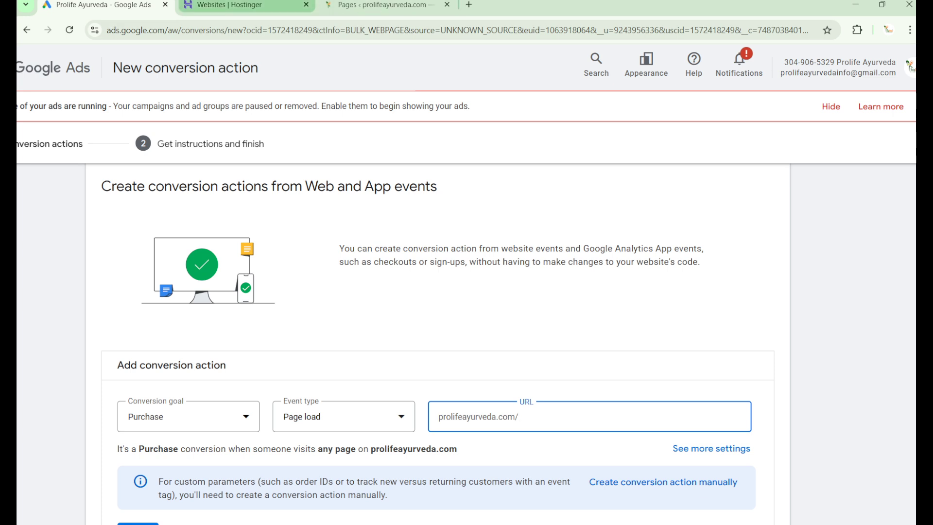
# Step: In the WordPress pages list, view the "Thank you Page offers" page, copy its web address, and close it
pyautogui.click(384, 5)
pyautogui.scroll(-8, 510, 292)
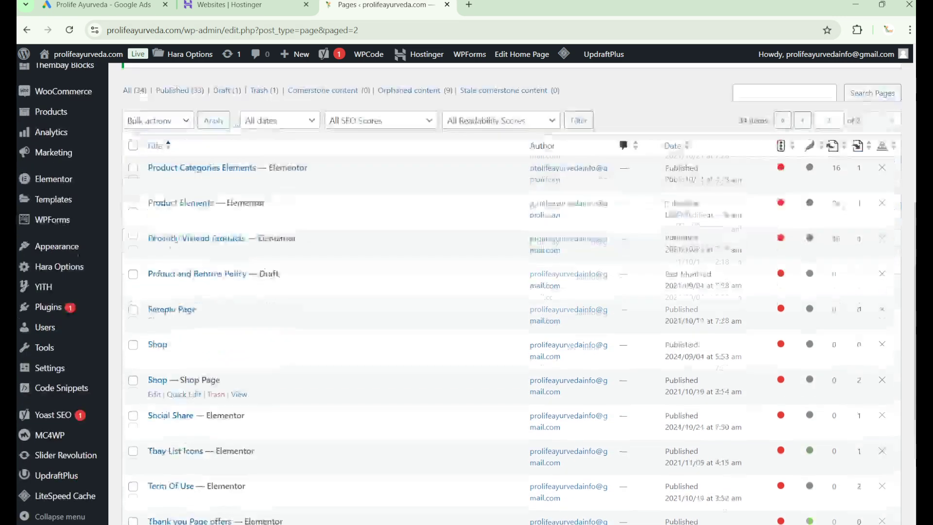
pyautogui.scroll(-2, 510, 316)
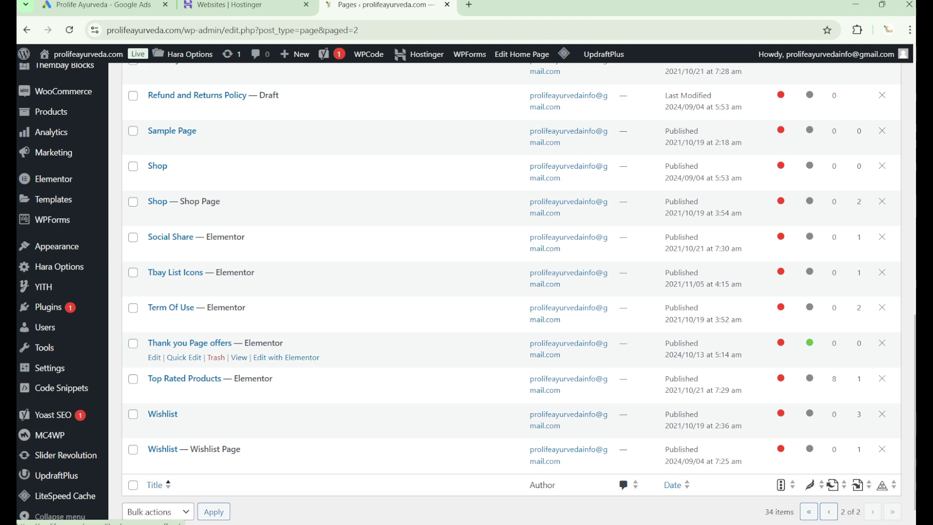
pyautogui.keyDown('ctrl'); pyautogui.click(239, 358); pyautogui.keyUp('ctrl')
pyautogui.click(510, 5)
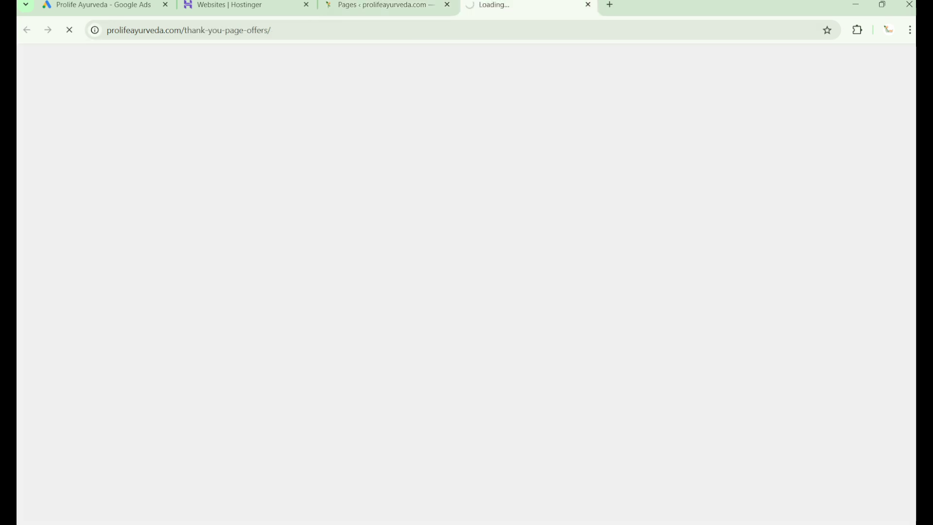
pyautogui.hotkey('ctrl', 'l')
pyautogui.hotkey('ctrl', 'c')
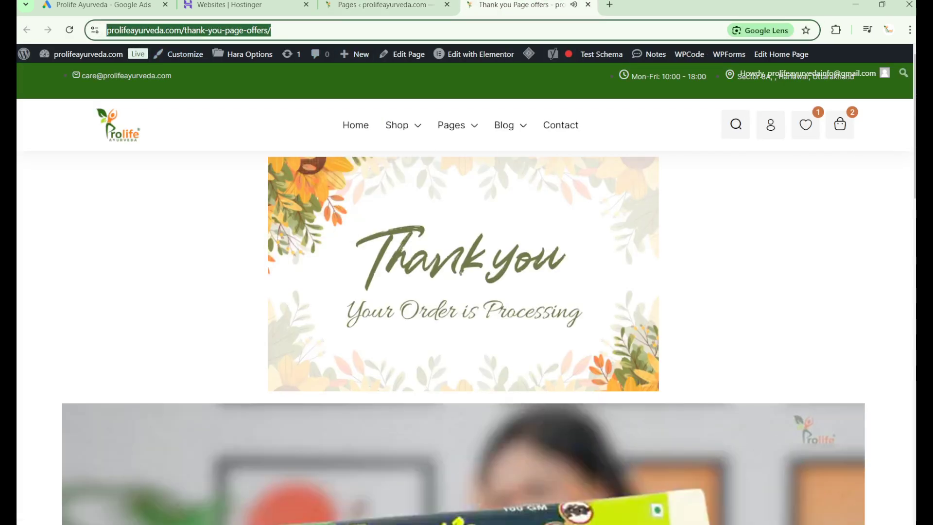
pyautogui.hotkey('ctrl', 'w')
# Step: Back in Google Ads, fill the conversion URL from the copied address, keeping only "thank-you-page-offers" after the domain
pyautogui.scroll(-1, 510, 292)
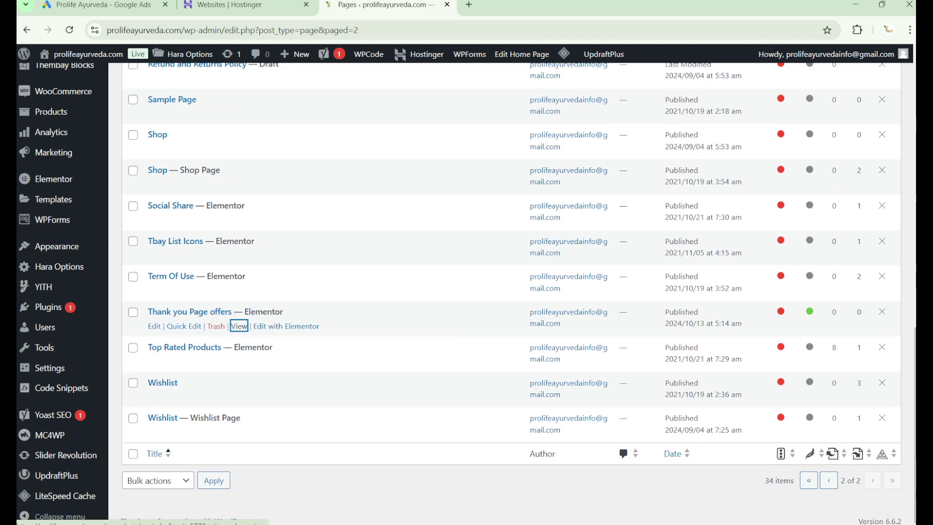
pyautogui.scroll(4, 511, 292)
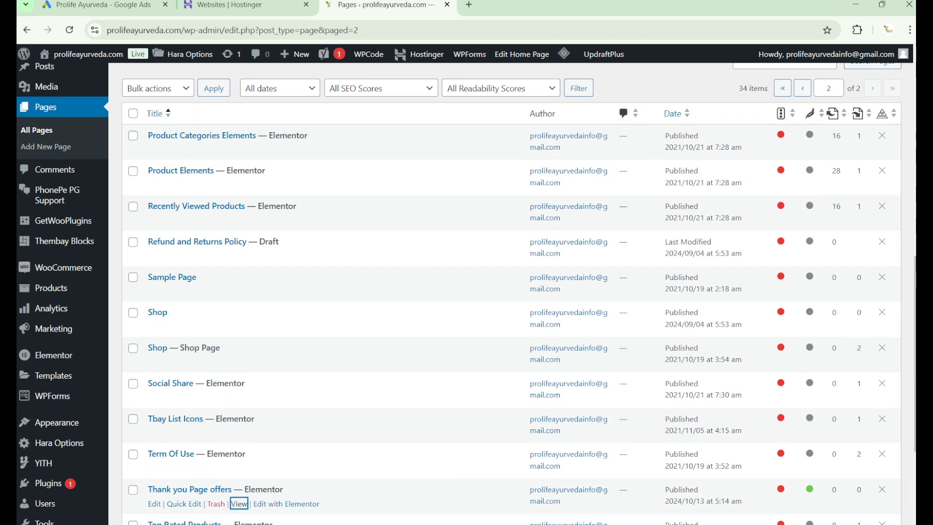
pyautogui.moveTo(626, 524)
pyautogui.click(98, 5)
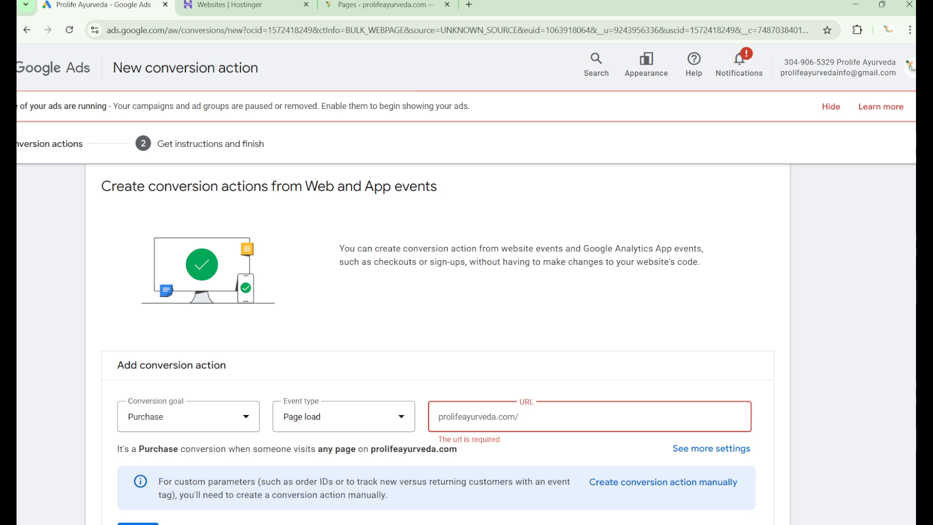
pyautogui.hotkey('ctrl', 'v')
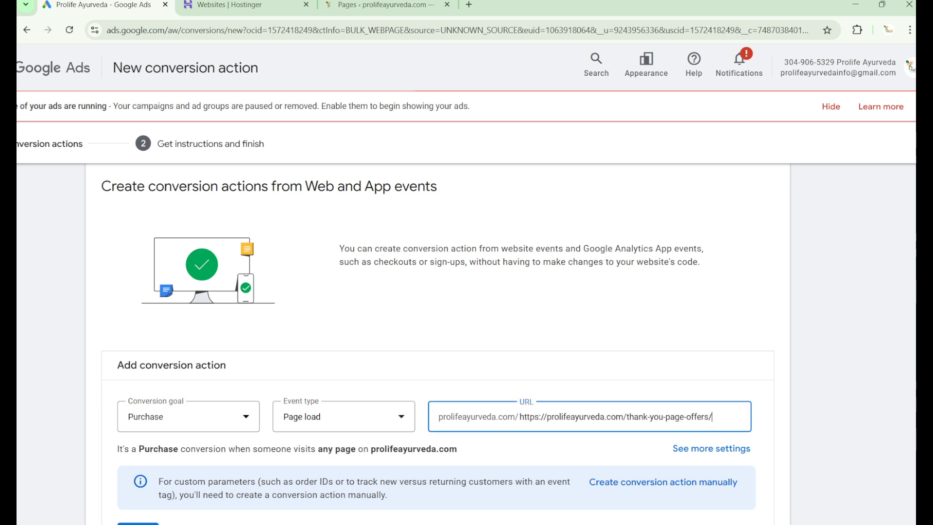
pyautogui.moveTo(624, 416); pyautogui.dragTo(519, 416)
pyautogui.press('BackSpace')
pyautogui.press('End')
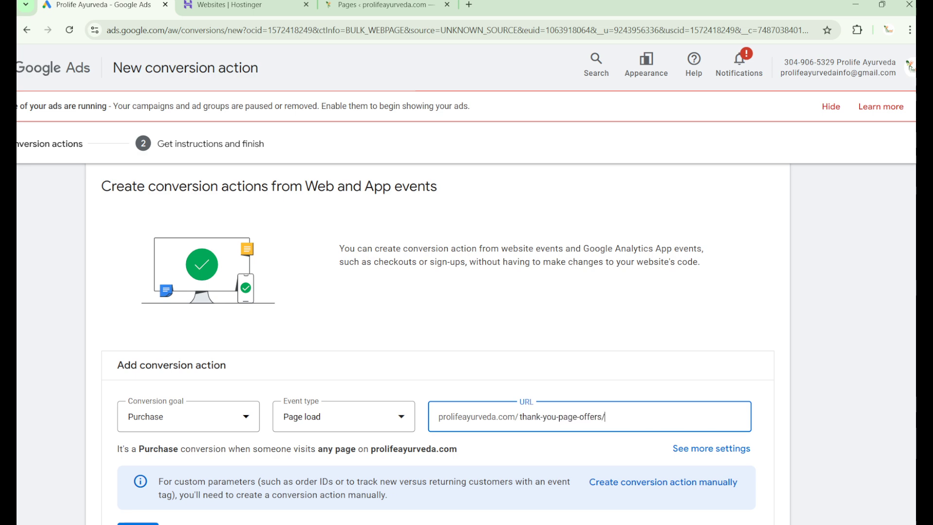
pyautogui.press('BackSpace')
pyautogui.click(486, 365)
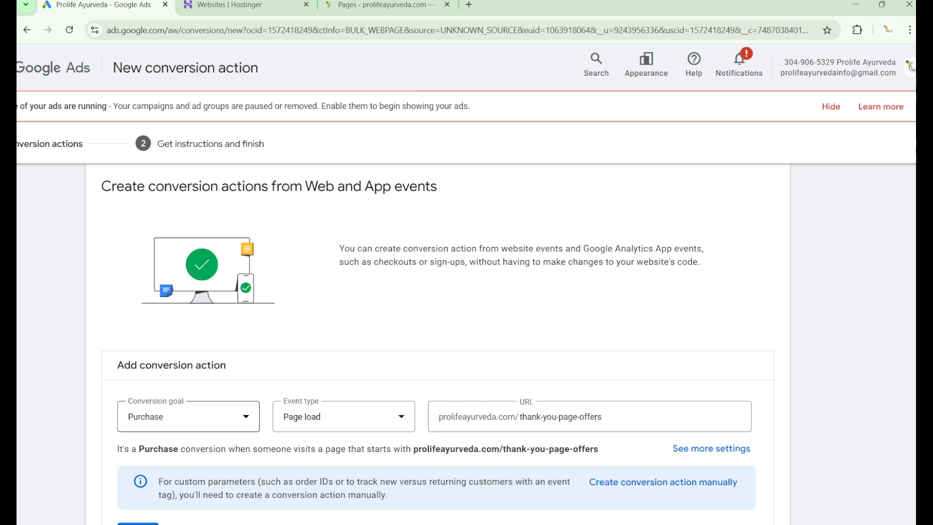
# Step: Add the configured Purchase page-load conversion action to the list
pyautogui.scroll(-5, 437, 340)
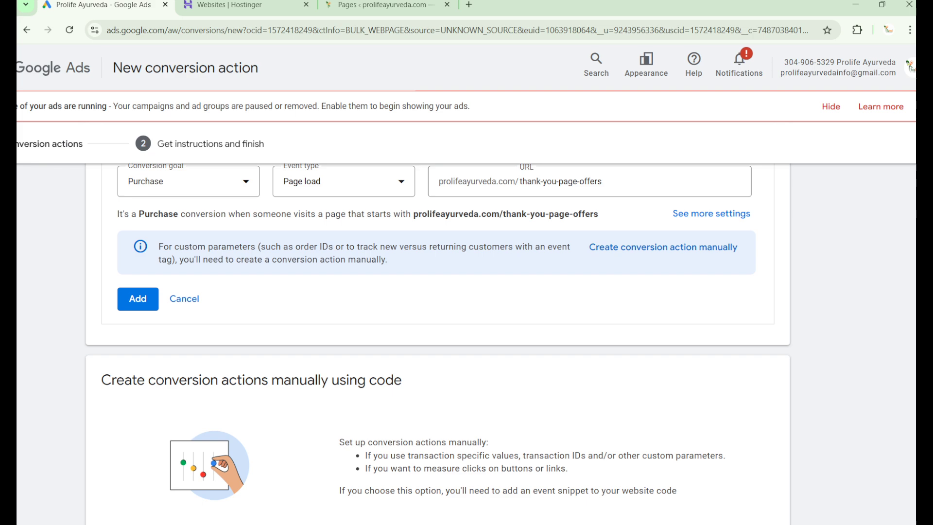
pyautogui.click(138, 298)
pyautogui.scroll(4, 437, 340)
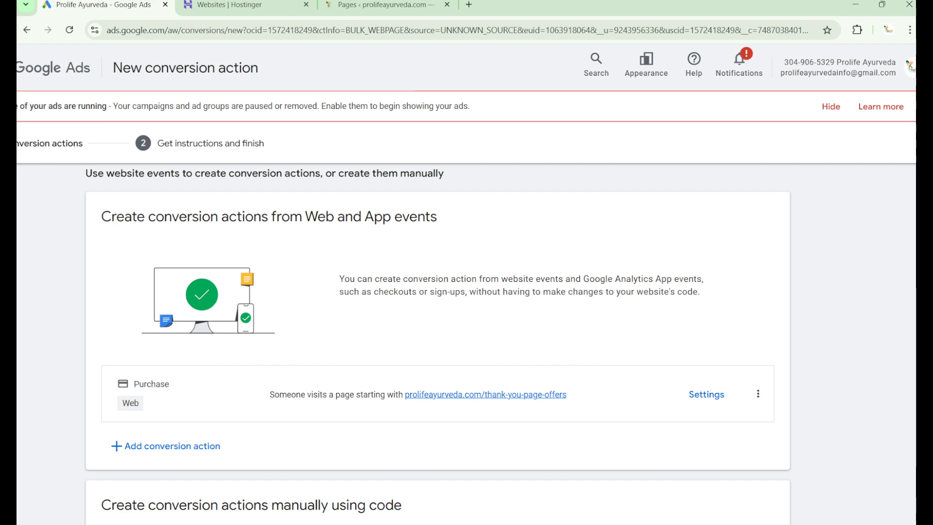
# Step: Start adding a conversion action manually using code, opening its conversion action details
pyautogui.scroll(-4, 437, 340)
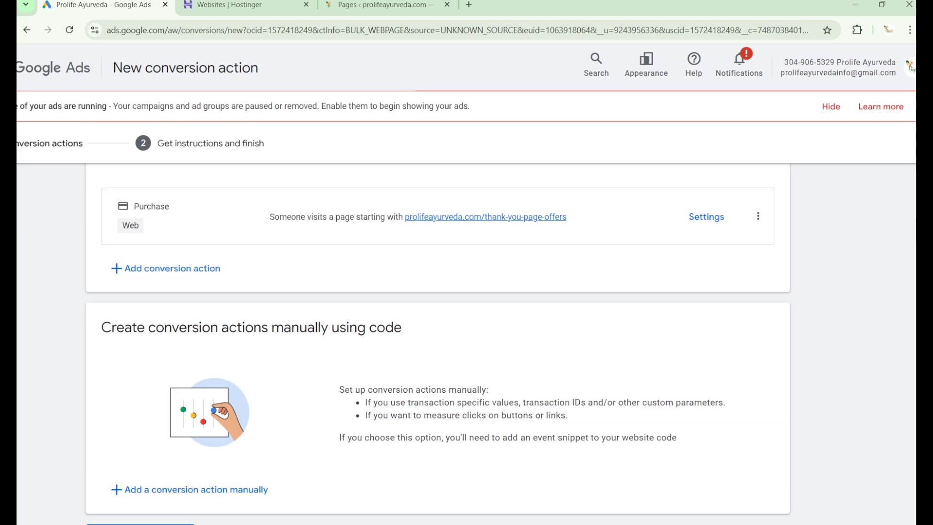
pyautogui.scroll(5, 438, 340)
pyautogui.scroll(-5, 437, 340)
pyautogui.click(189, 489)
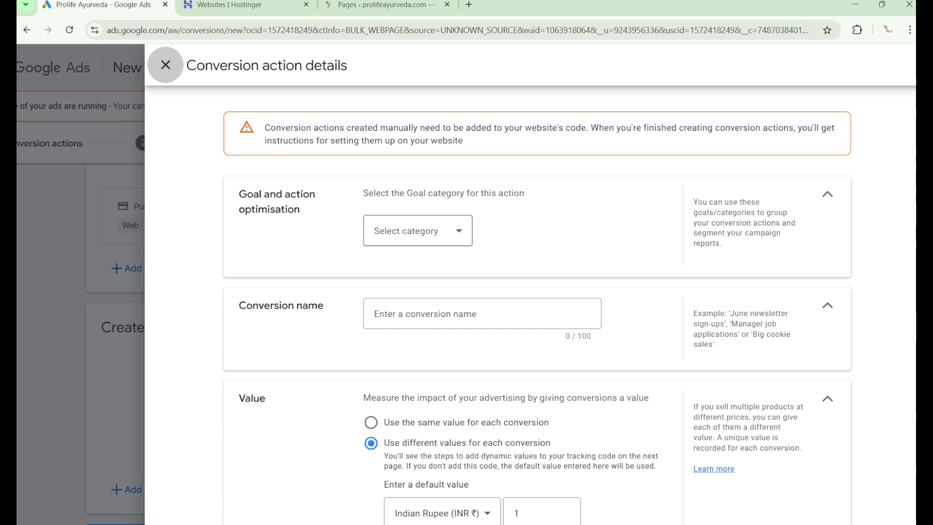
# Step: Set the goal category to Purchase and check the conversion action optimisation options without changing them
pyautogui.click(417, 231)
pyautogui.click(388, 251)
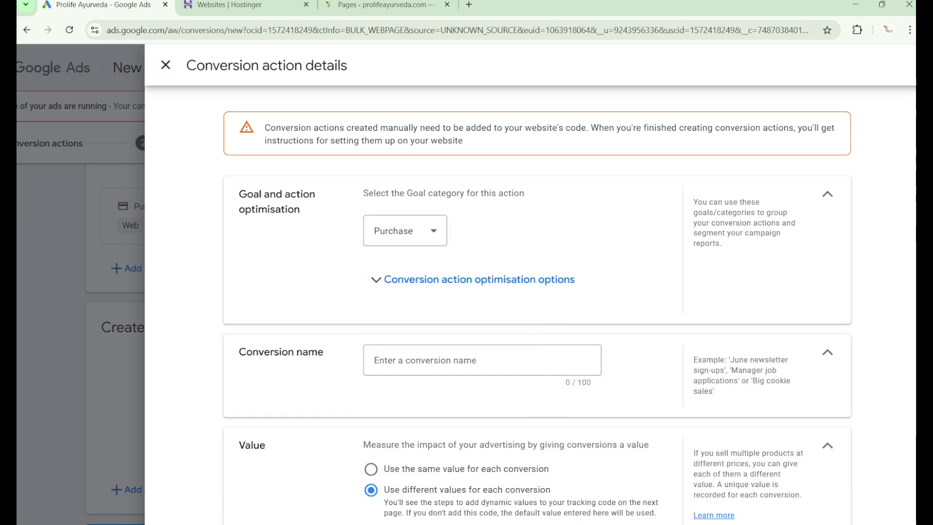
pyautogui.click(479, 280)
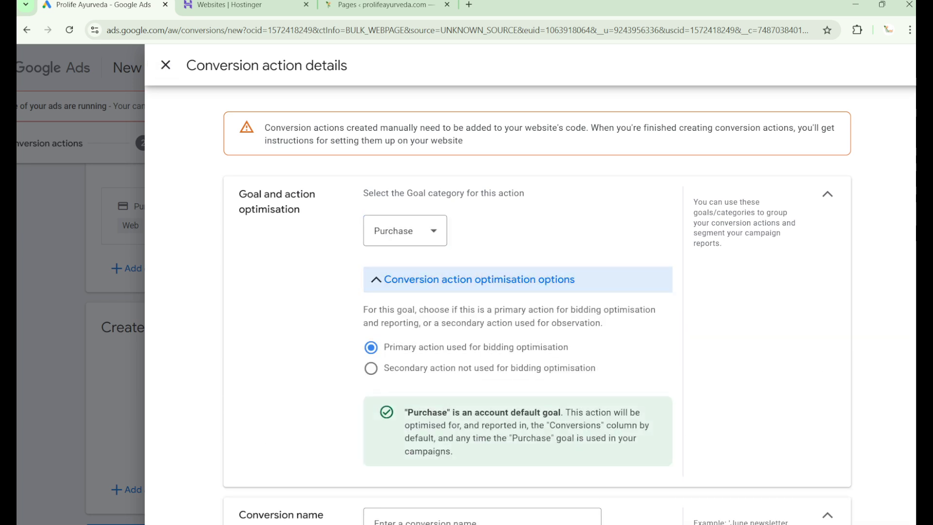
pyautogui.press('Return')
pyautogui.scroll(-2, 534, 291)
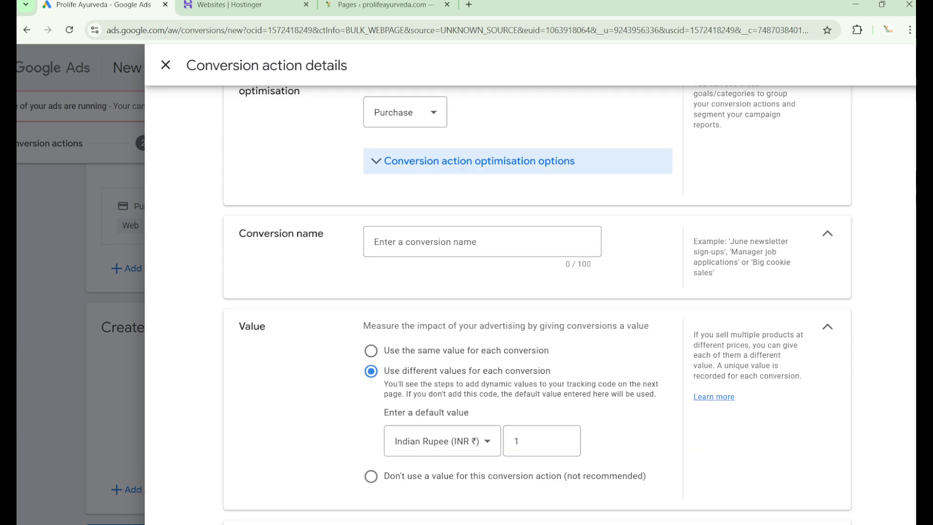
# Step: Name the conversion action "Product Purchase"
pyautogui.click(482, 242)
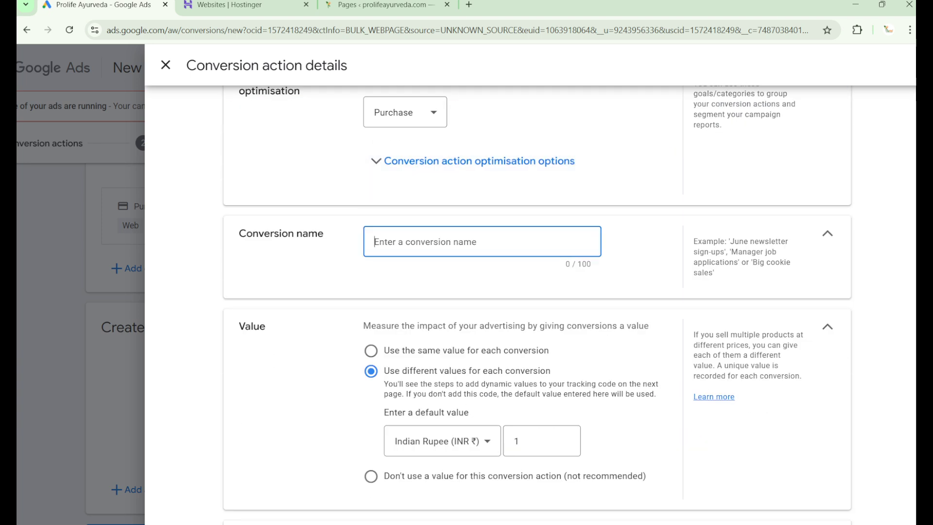
pyautogui.write('P')
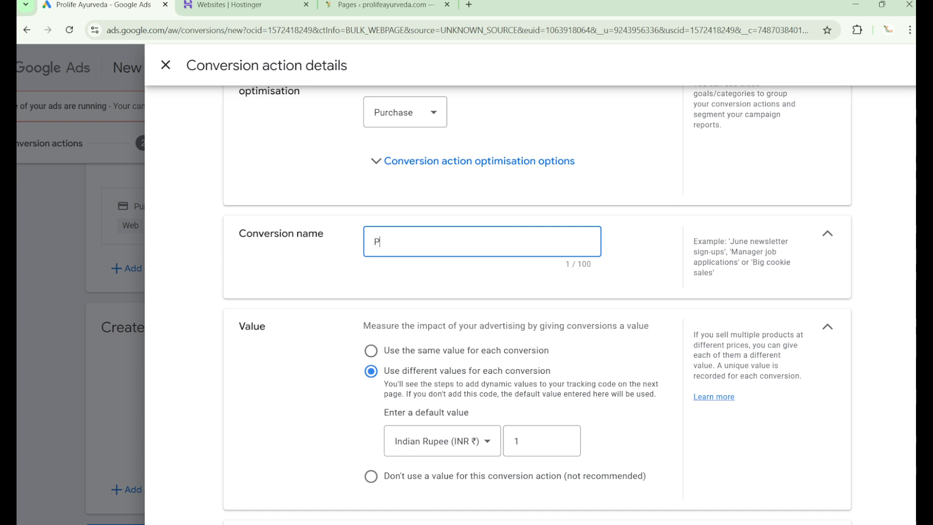
pyautogui.write('roduct Purchase')
pyautogui.scroll(-1, 494, 319)
pyautogui.scroll(4, 493, 319)
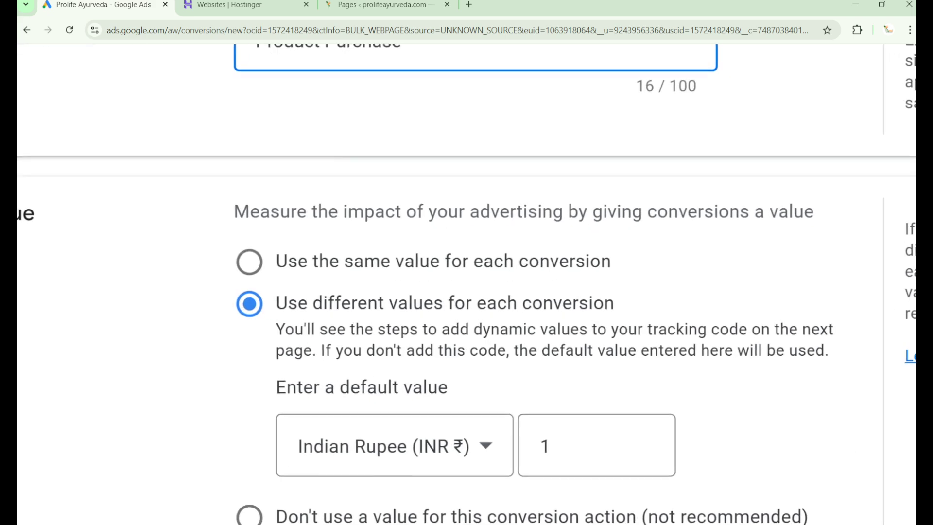
pyautogui.scroll(-2, 493, 319)
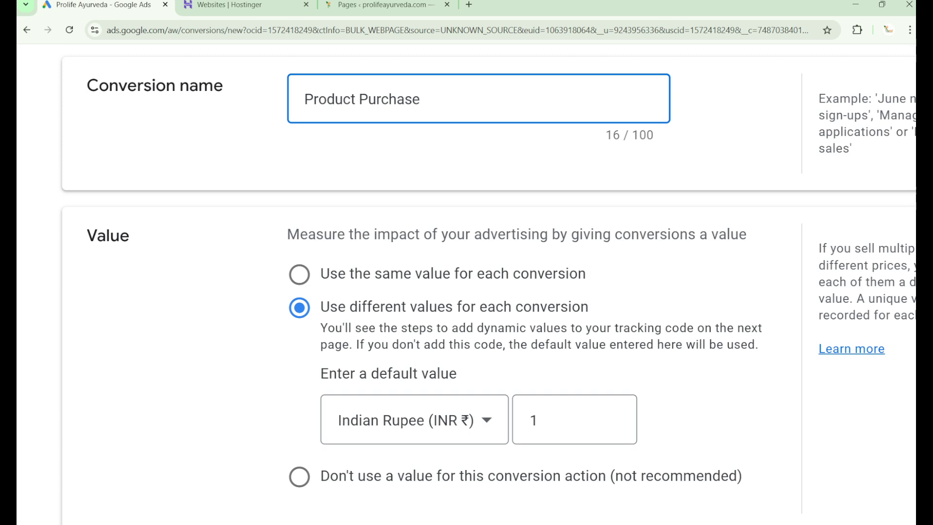
# Step: Try using the same value for each conversion, and switch back to different values for each conversion
pyautogui.click(538, 419)
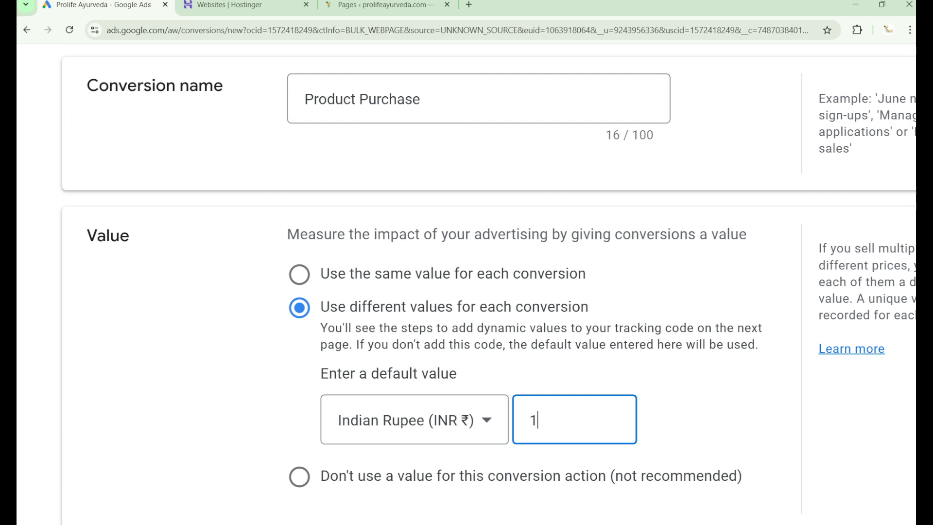
pyautogui.click(299, 274)
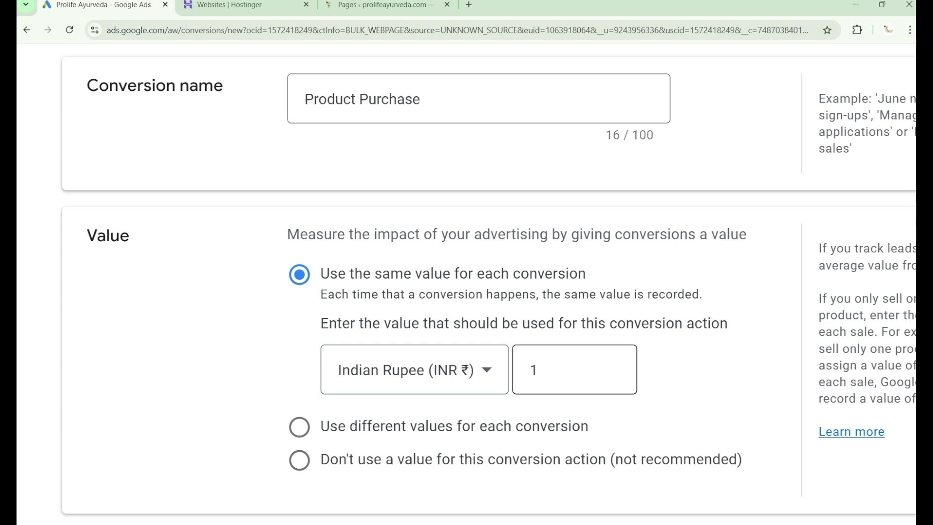
pyautogui.click(300, 427)
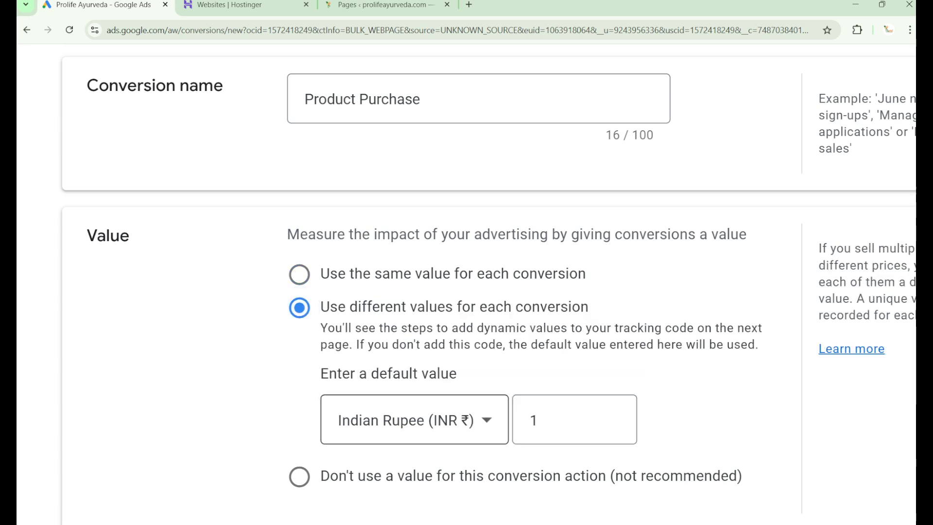
pyautogui.scroll(-4, 467, 311)
pyautogui.scroll(2, 467, 311)
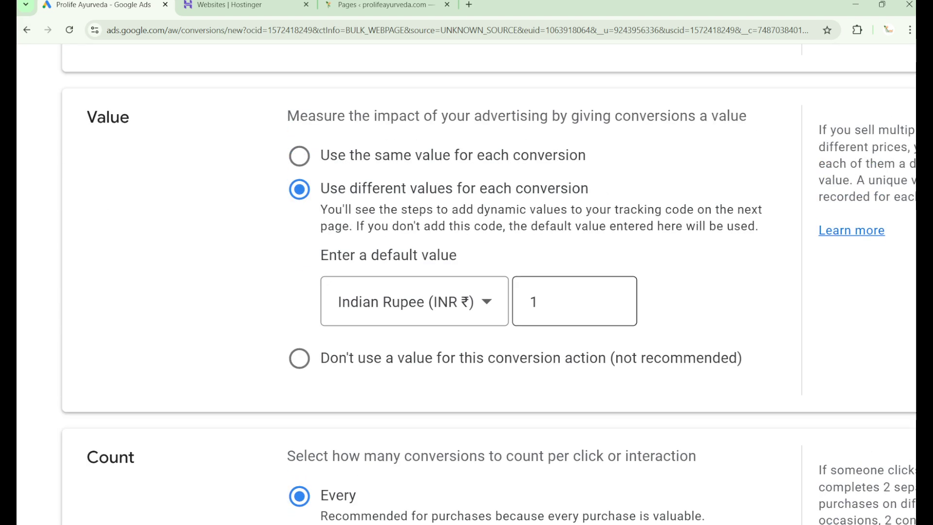
# Step: Try the One option for the conversion count, and switch back to counting Every conversion
pyautogui.scroll(-2, 467, 292)
pyautogui.scroll(-2, 466, 291)
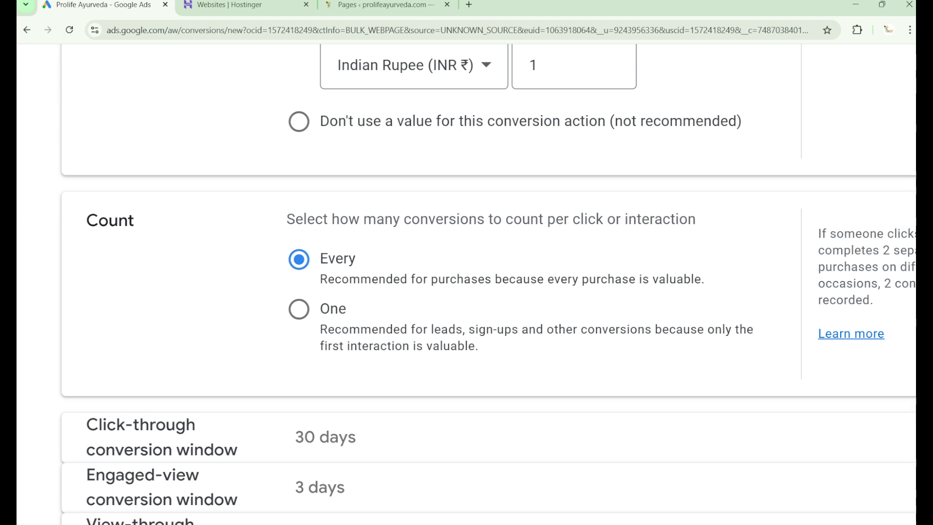
pyautogui.click(299, 309)
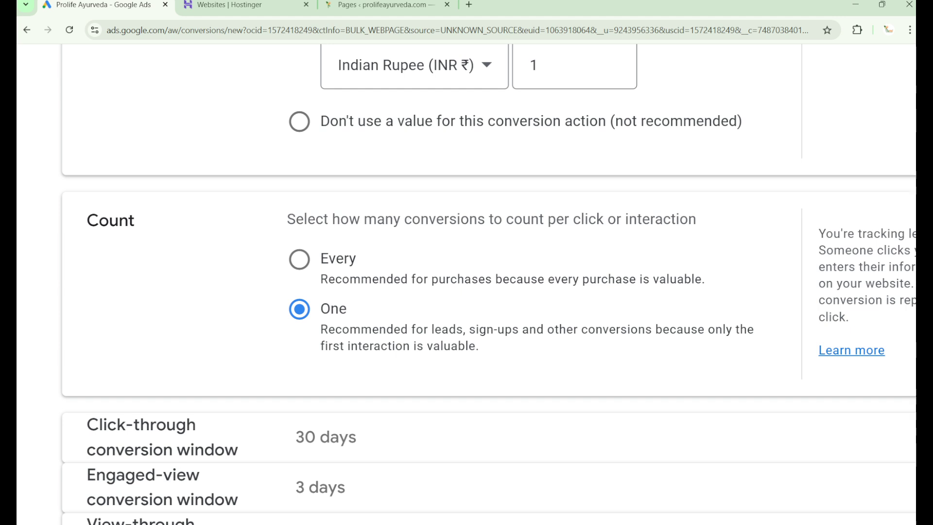
pyautogui.click(300, 259)
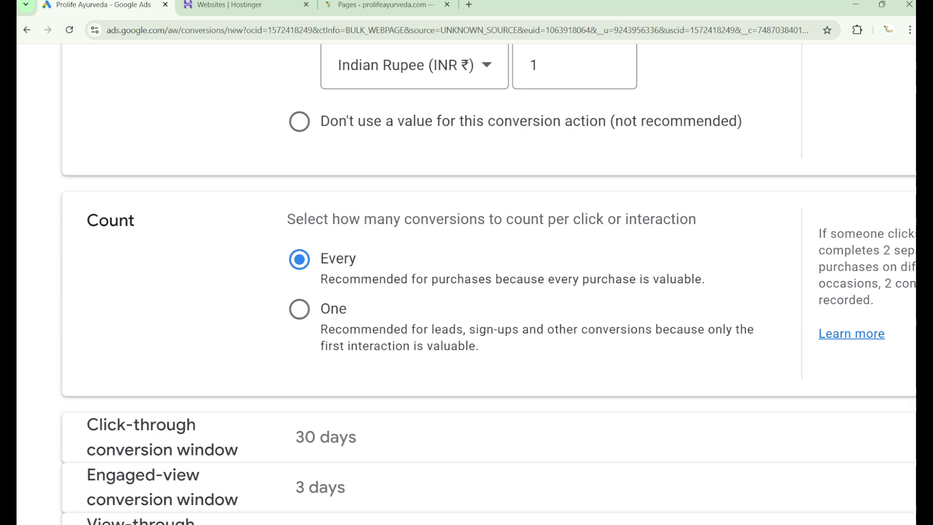
pyautogui.scroll(-2, 467, 353)
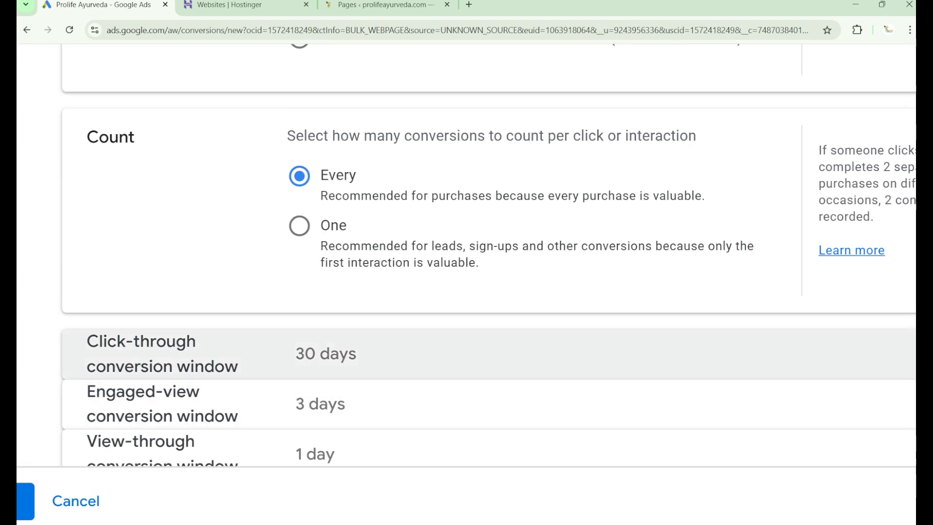
# Step: Expand the attribution settings, look through the available models, and try Last click as the attribution model
pyautogui.hotkey('ctrl', '-')
pyautogui.hotkey('ctrl', '-')
pyautogui.hotkey('ctrl', '-')
pyautogui.scroll(-2, 582, 292)
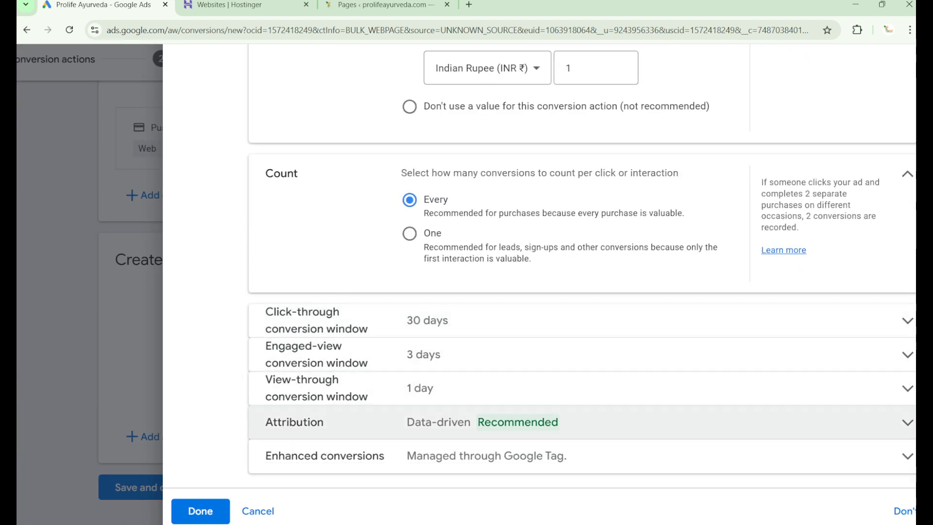
pyautogui.click(583, 422)
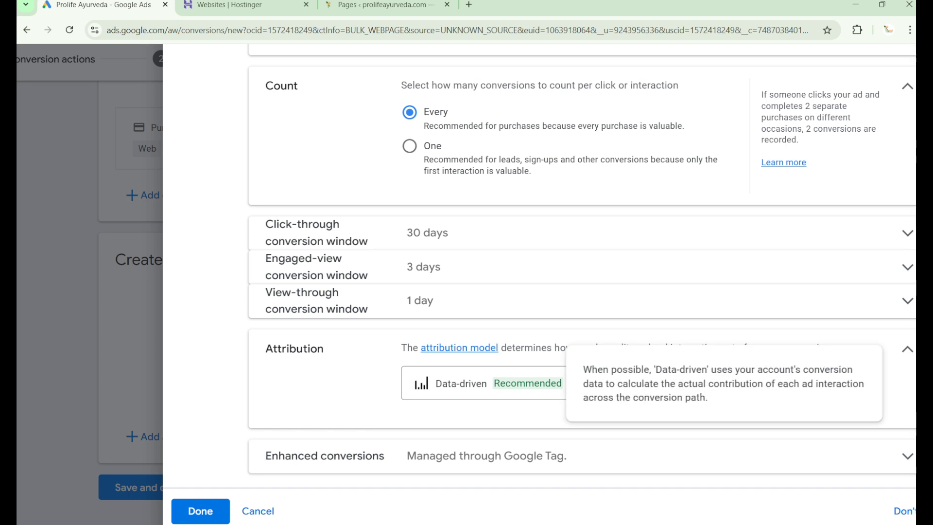
pyautogui.click(535, 383)
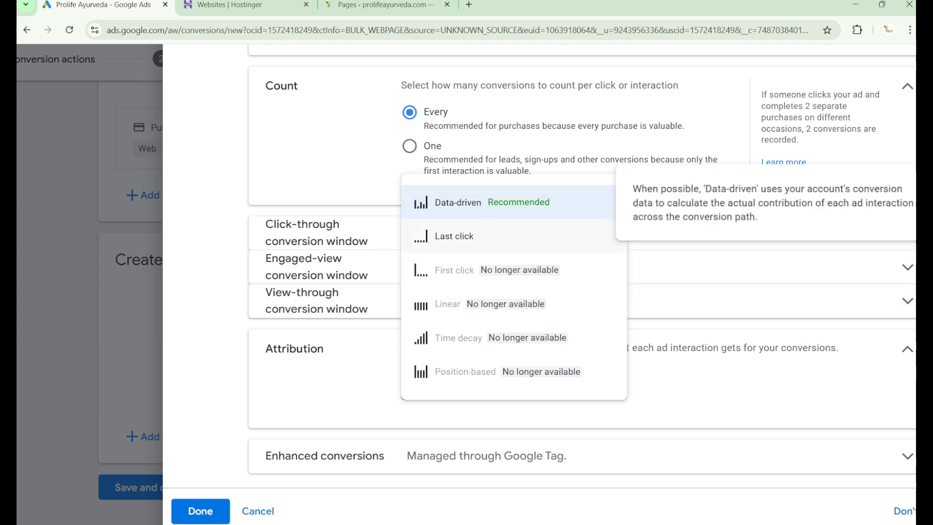
pyautogui.press('Escape')
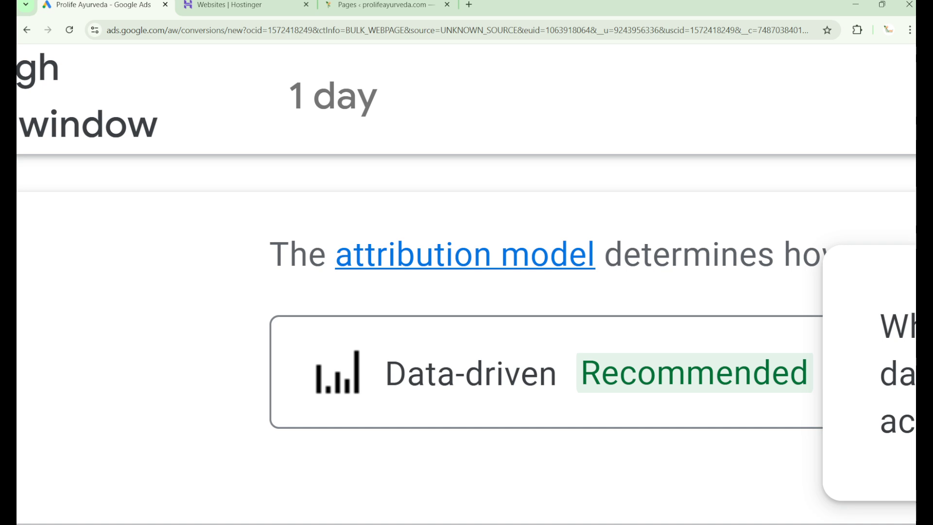
pyautogui.click(515, 373)
pyautogui.click(437, 224)
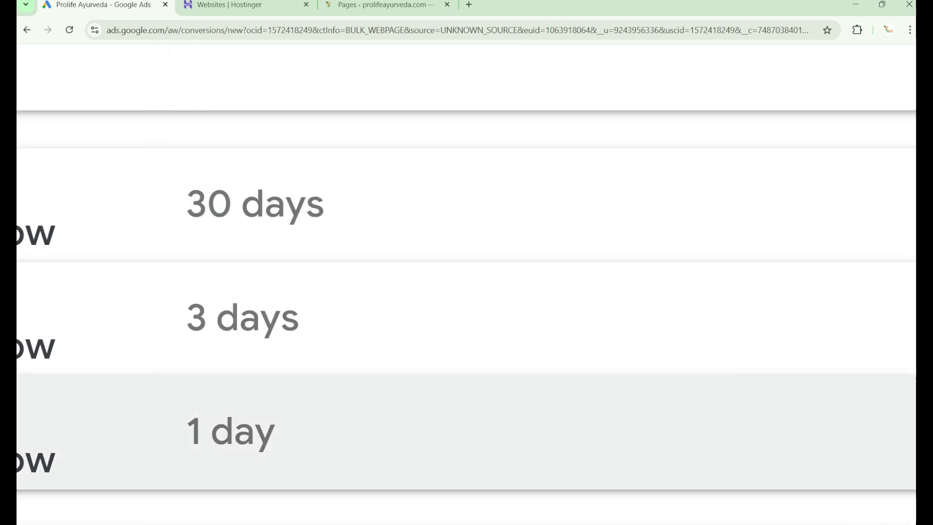
# Step: Review the list of attribution models and set the attribution model back to Data-driven
pyautogui.scroll(-6, 418, 394)
pyautogui.moveTo(418, 389)
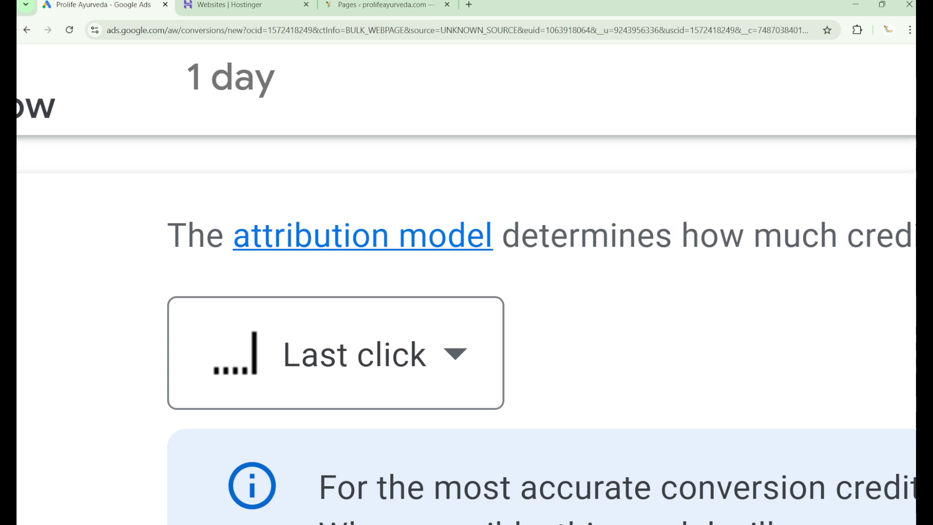
pyautogui.press('Return')
pyautogui.scroll(4, 466, 281)
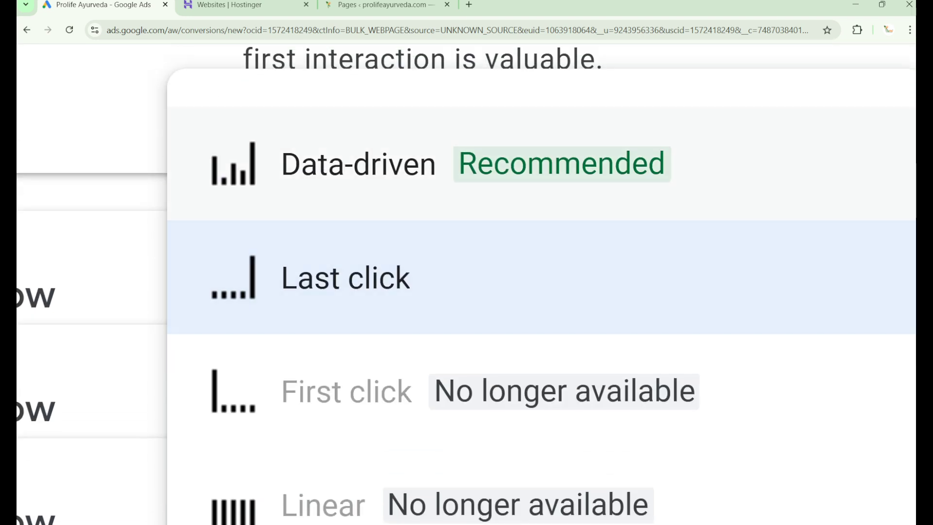
pyautogui.scroll(-5, 467, 281)
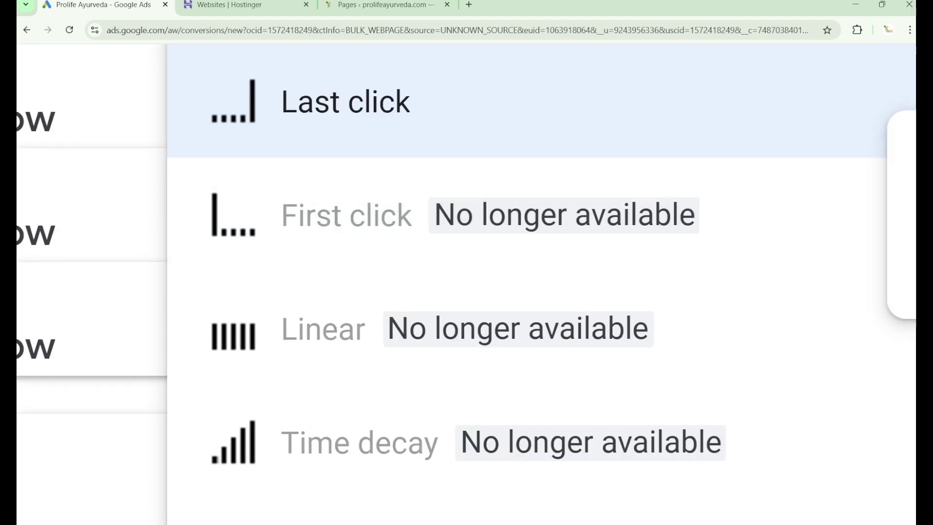
pyautogui.scroll(-1, 467, 284)
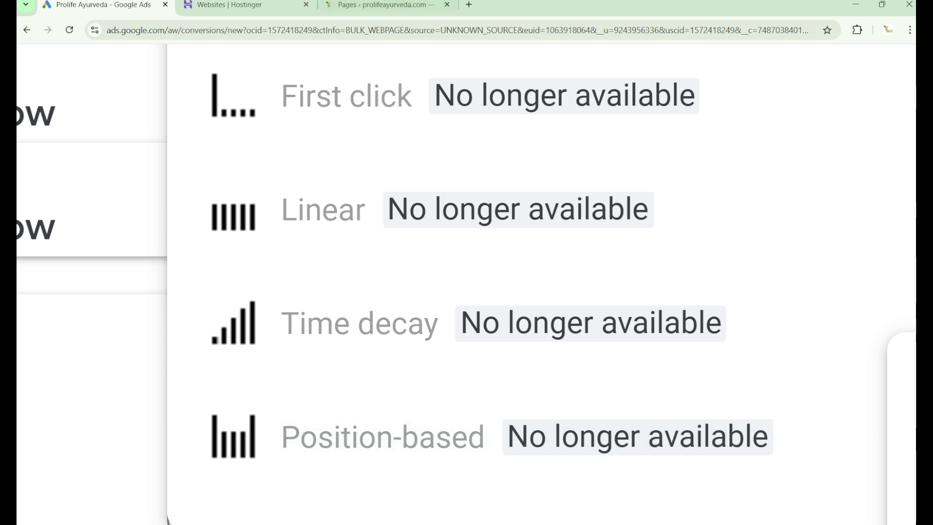
pyautogui.scroll(5, 534, 292)
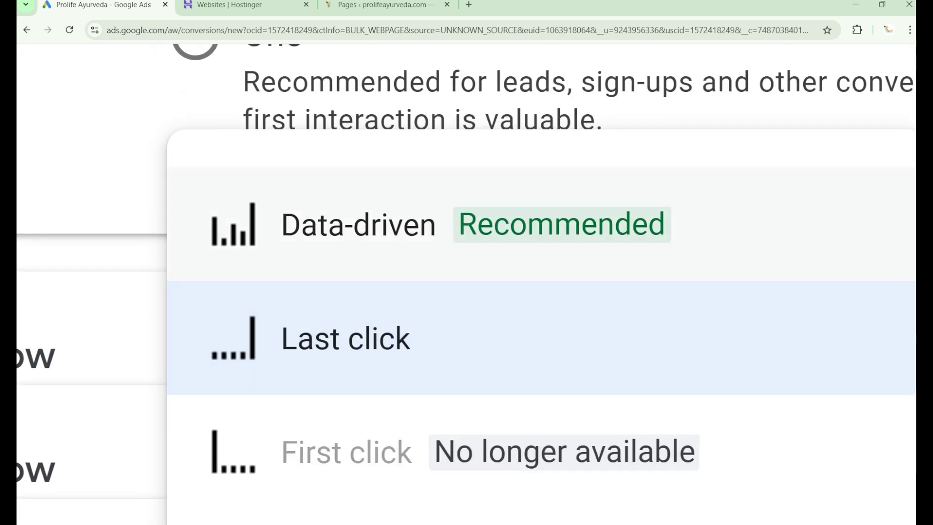
pyautogui.press('Escape')
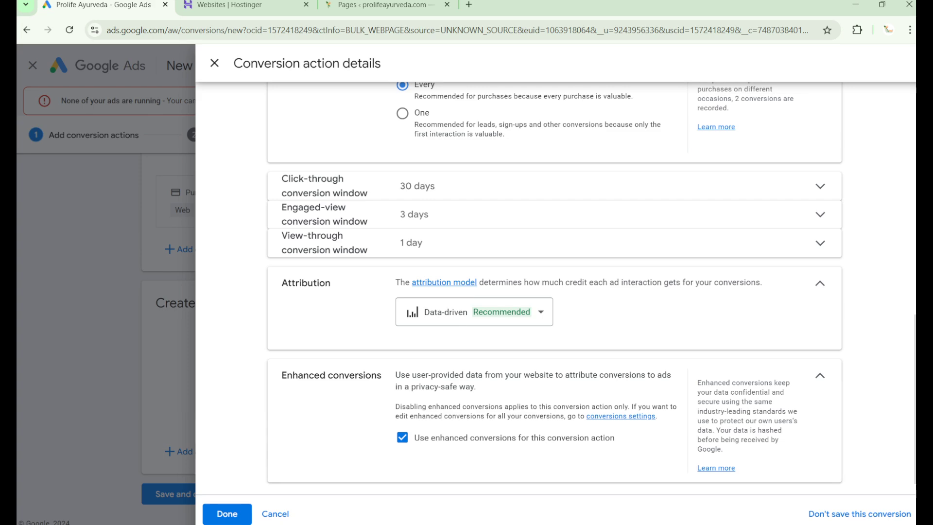
# Step: Finish the Product Purchase conversion action, check both conversion actions on the page, and save to continue to the setup instructions
pyautogui.click(227, 514)
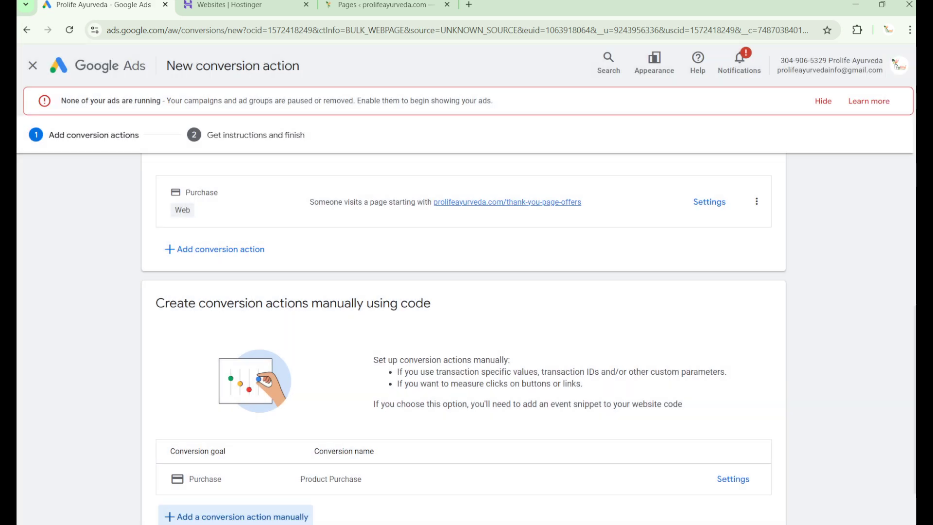
pyautogui.scroll(-1, 227, 514)
pyautogui.scroll(5, 463, 340)
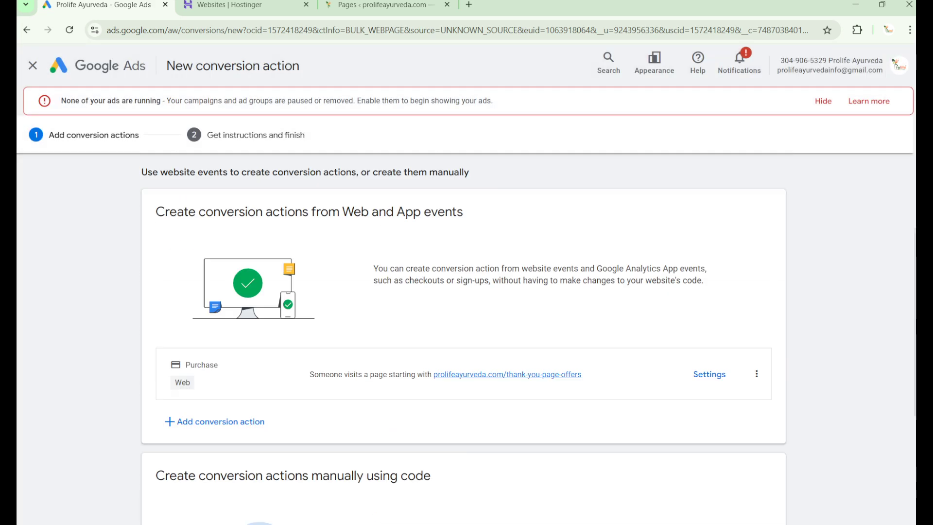
pyautogui.scroll(-5, 233, 452)
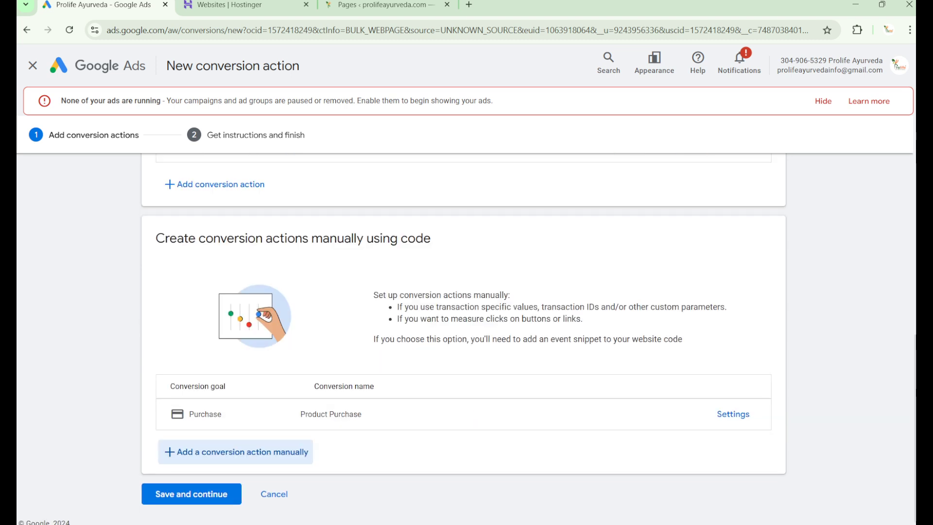
pyautogui.click(192, 494)
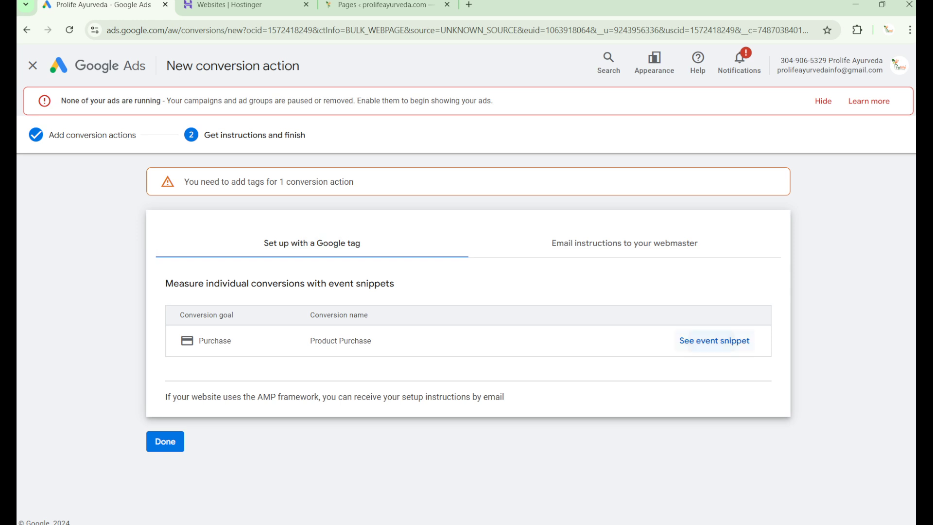
# Step: Open the event snippet for Product Purchase and copy its page-load code
pyautogui.click(714, 341)
pyautogui.scroll(-2, 467, 292)
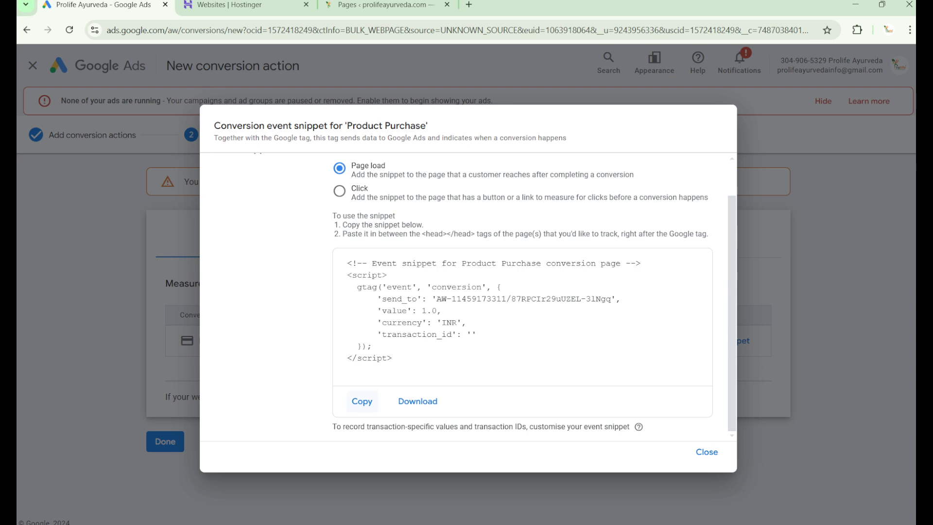
pyautogui.click(362, 401)
# Step: Switch to the WordPress admin and open the Theme File Editor at the Hara Child theme's file content
pyautogui.click(384, 5)
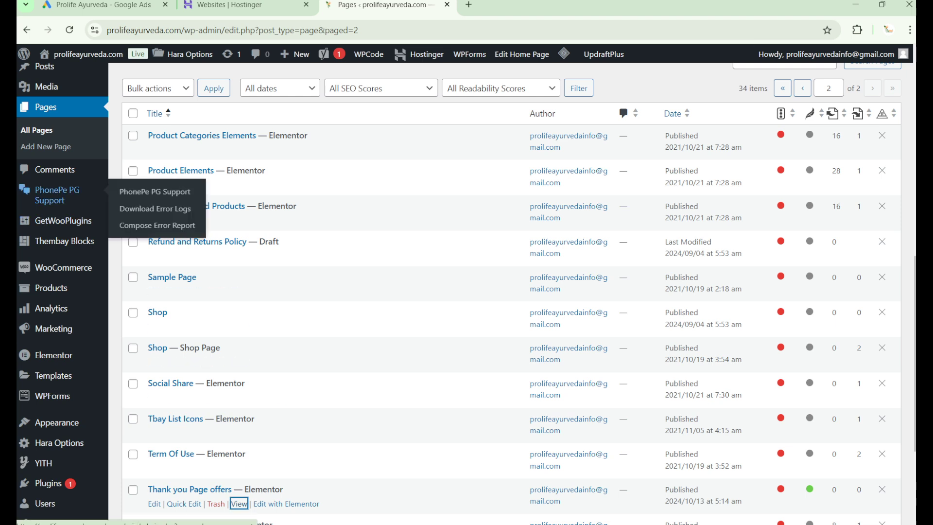
pyautogui.moveTo(56, 422)
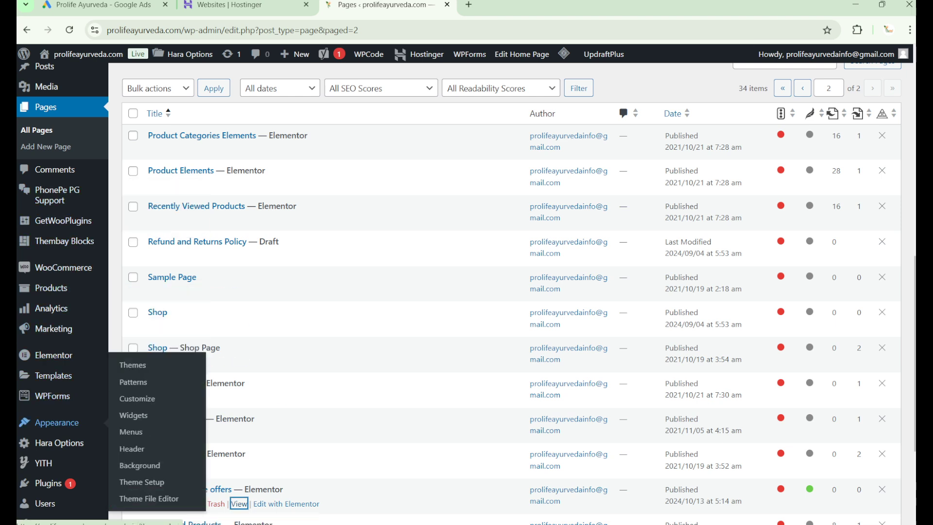
pyautogui.click(148, 498)
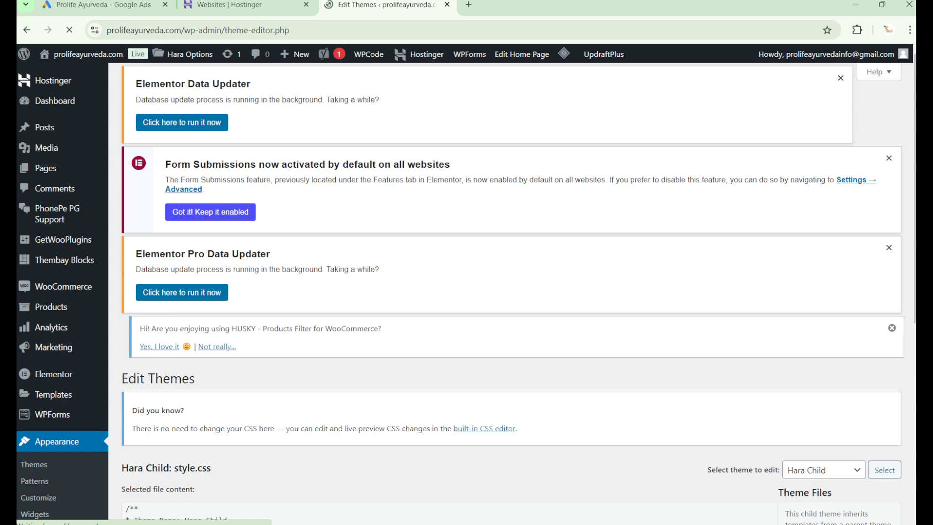
pyautogui.scroll(-6, 510, 292)
pyautogui.scroll(-2, 510, 292)
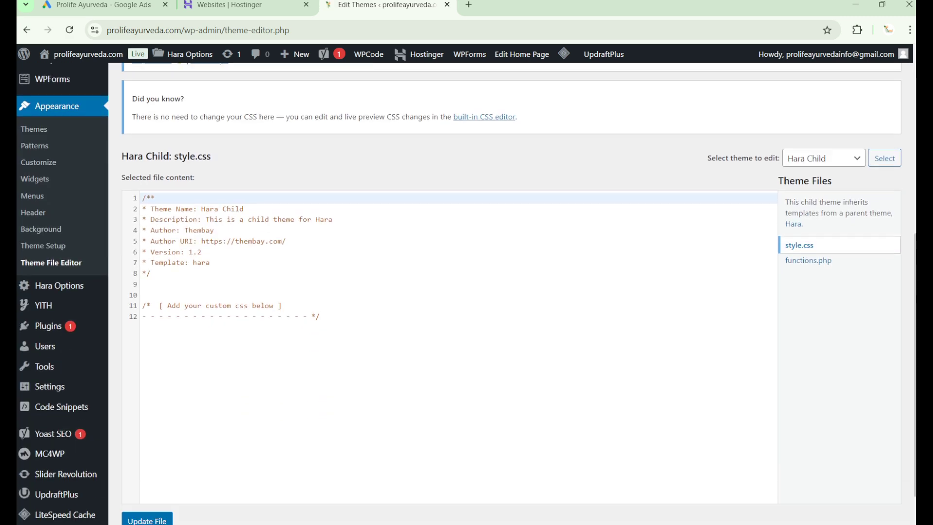
# Step: Start a new custom snippet in WPCode with HTML Snippet as the code type
pyautogui.scroll(5, 511, 292)
pyautogui.scroll(-5, 510, 291)
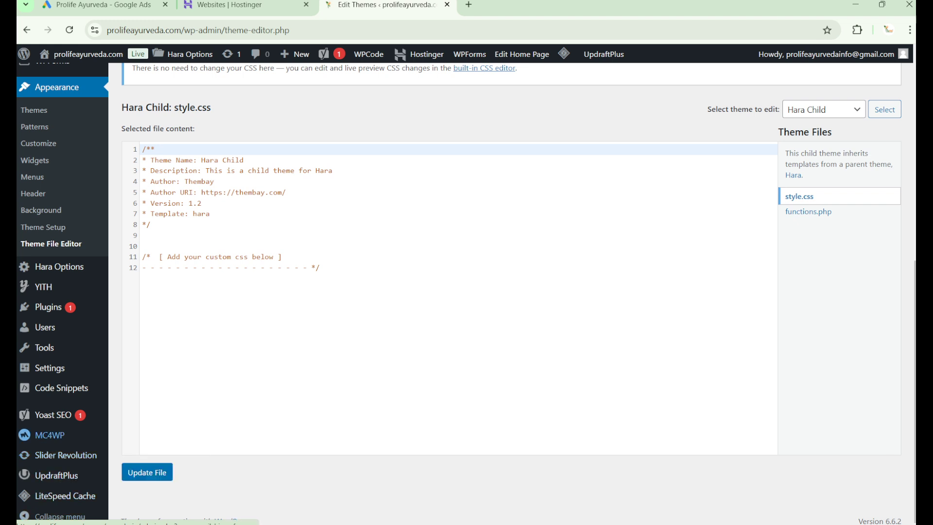
pyautogui.moveTo(61, 388)
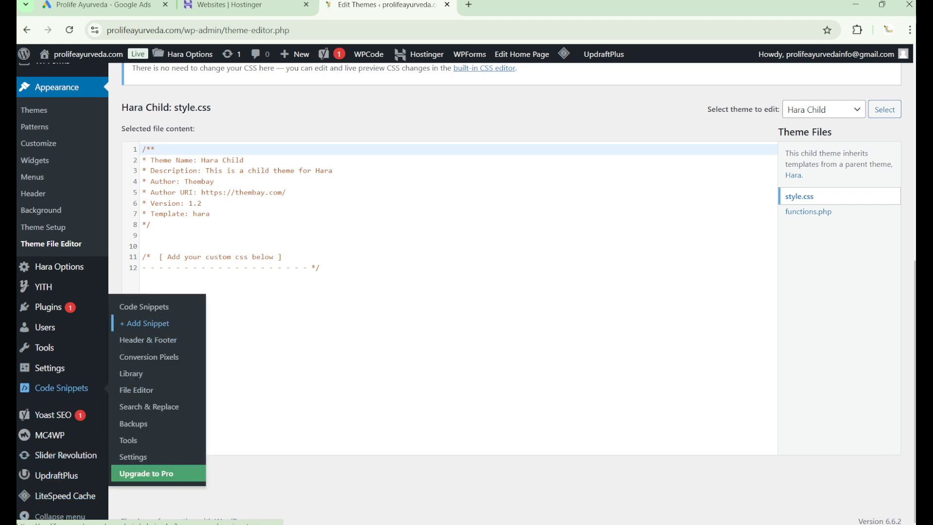
pyautogui.click(144, 323)
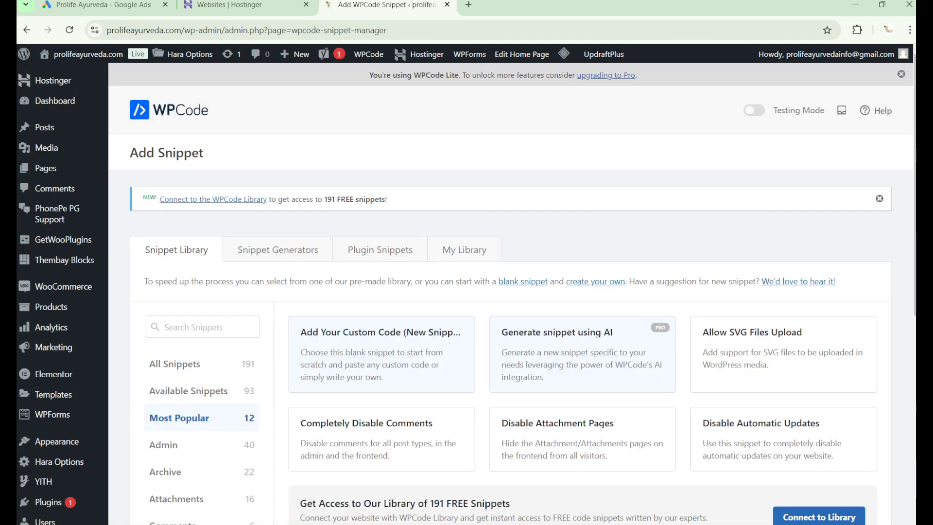
pyautogui.click(383, 357)
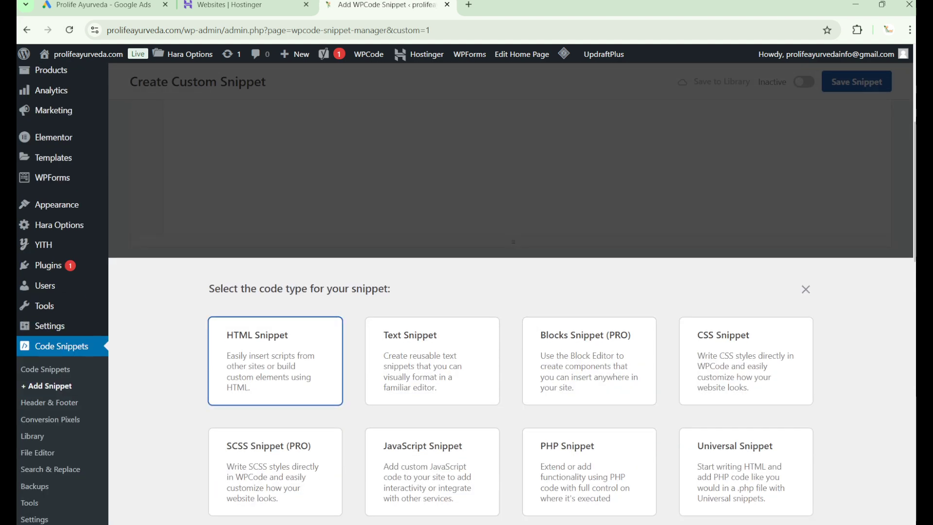
pyautogui.press('Return')
# Step: Paste the copied Product Purchase event snippet into the new snippet's code preview
pyautogui.scroll(-3, 466, 291)
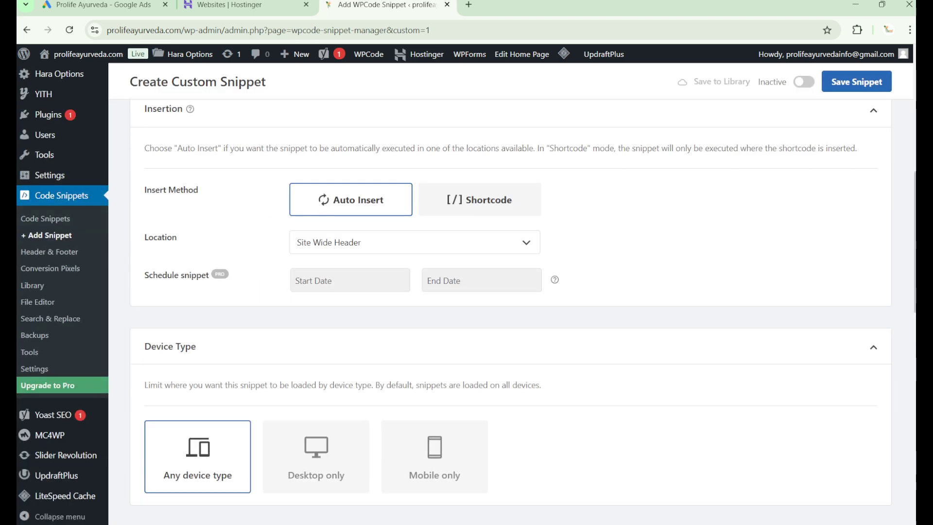
pyautogui.scroll(5, 466, 291)
pyautogui.hotkey('ctrl', 'v')
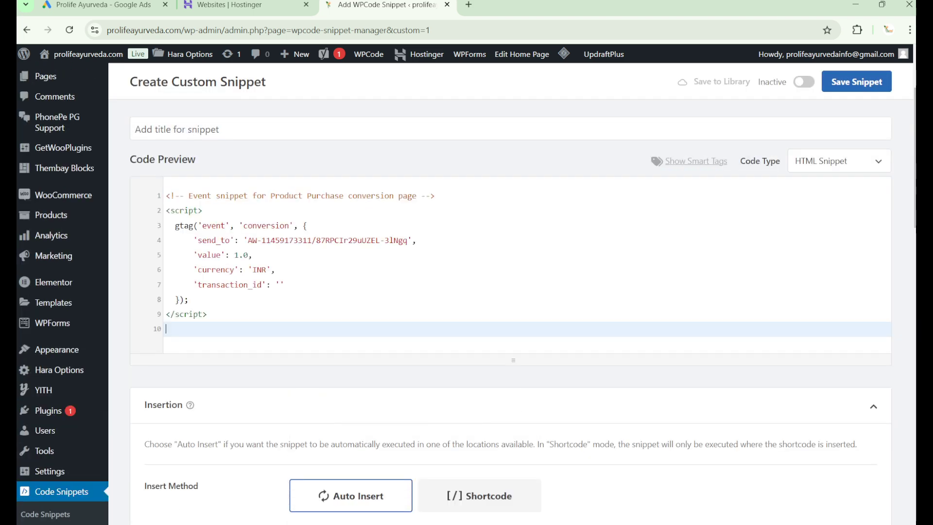
# Step: Check that the snippet auto-inserts in the Site Wide Header, then activate and save it
pyautogui.scroll(-10, 510, 291)
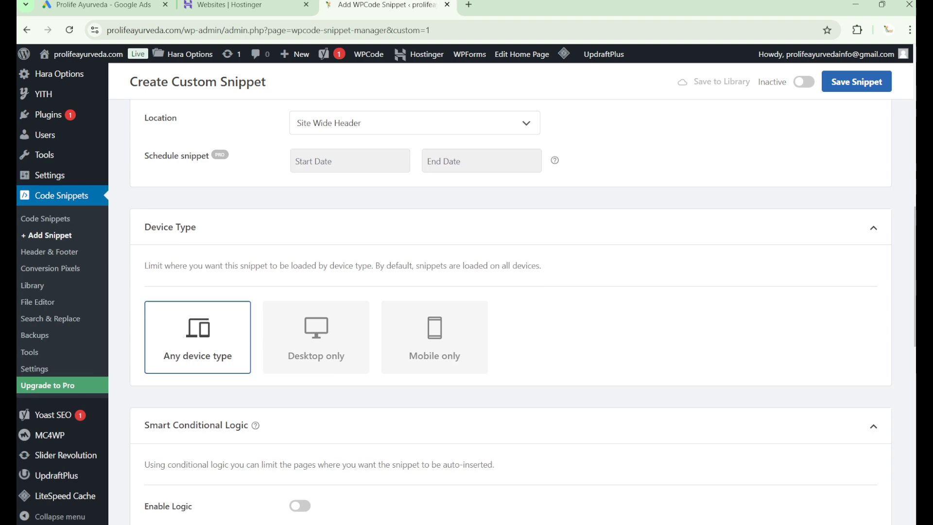
pyautogui.scroll(-4, 510, 292)
pyautogui.scroll(10, 511, 291)
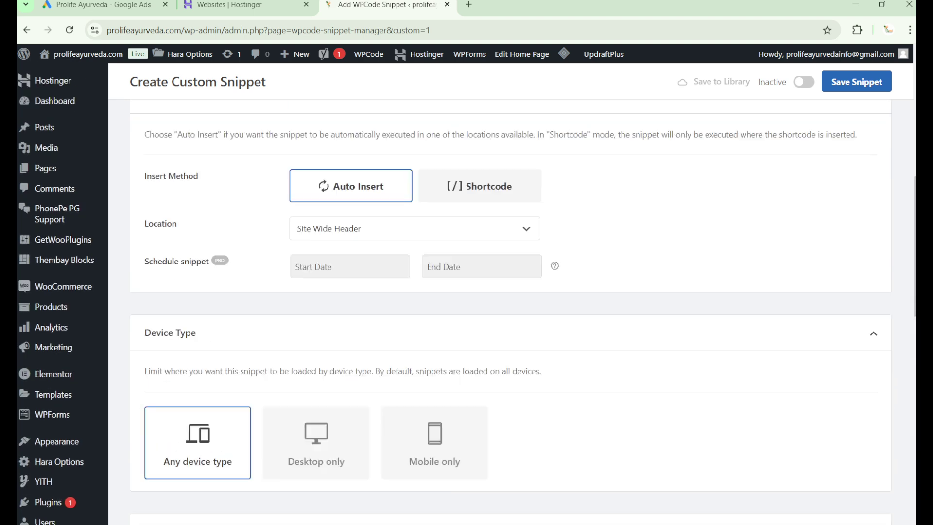
pyautogui.scroll(5, 510, 292)
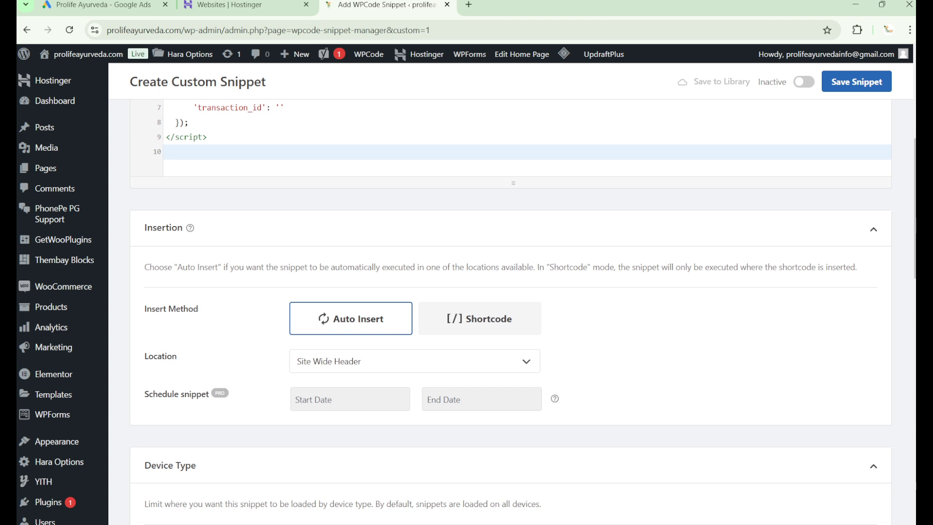
pyautogui.click(804, 93)
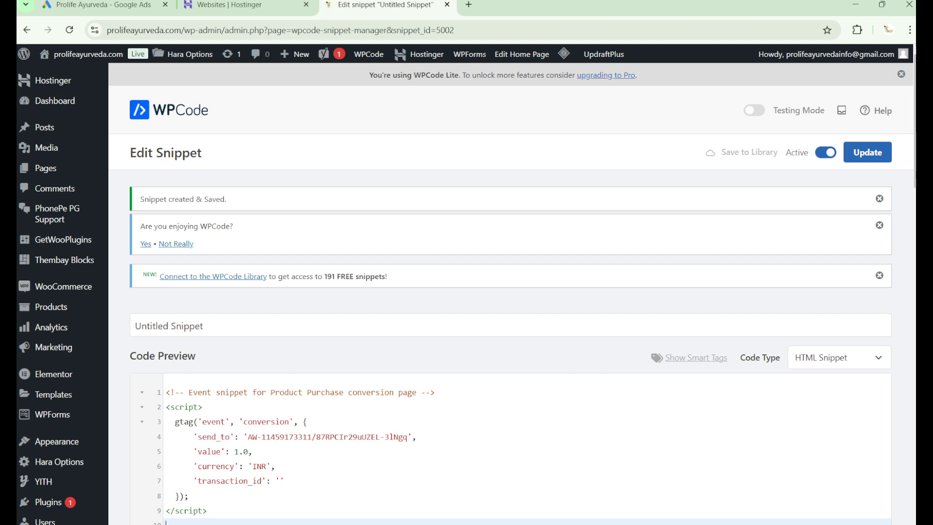
pyautogui.click(868, 152)
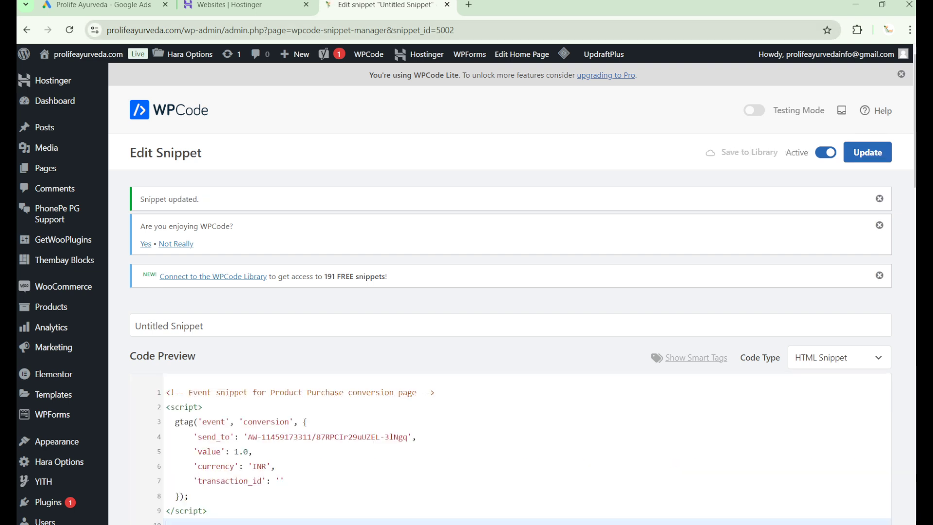
# Step: Switch back to Google Ads, close the Product Purchase event snippet and finish the conversion action setup
pyautogui.click(102, 5)
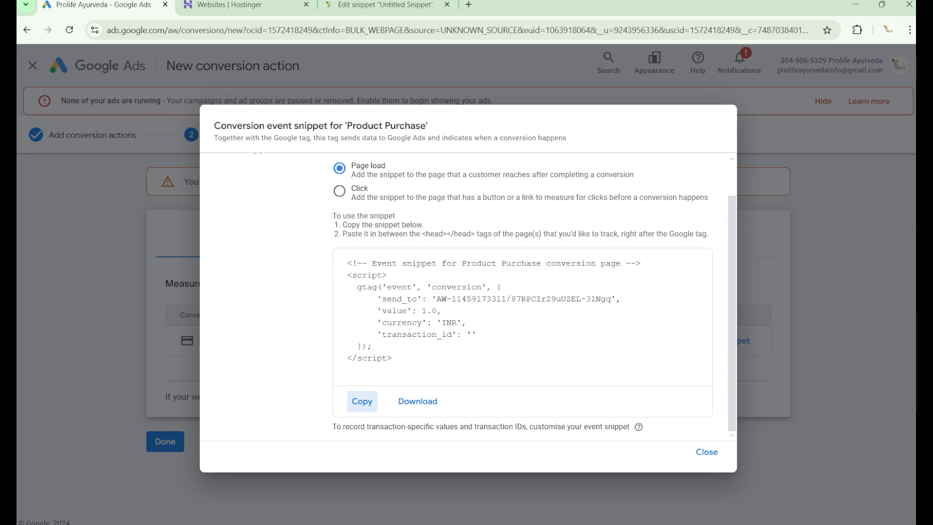
pyautogui.click(707, 452)
pyautogui.click(166, 441)
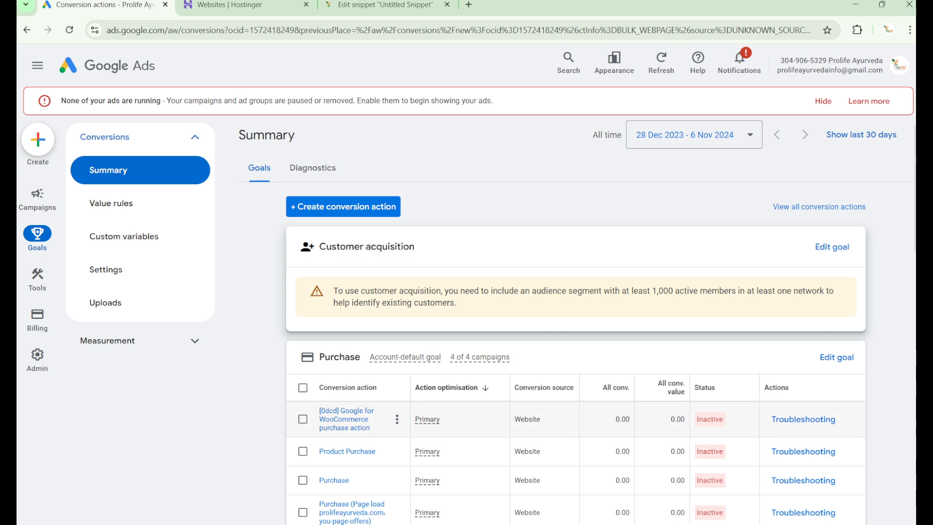
# Step: Examine the conversion actions under the Purchase goal, including the optimisation, source, conversion values and status of Product Purchase
pyautogui.scroll(-4, 397, 419)
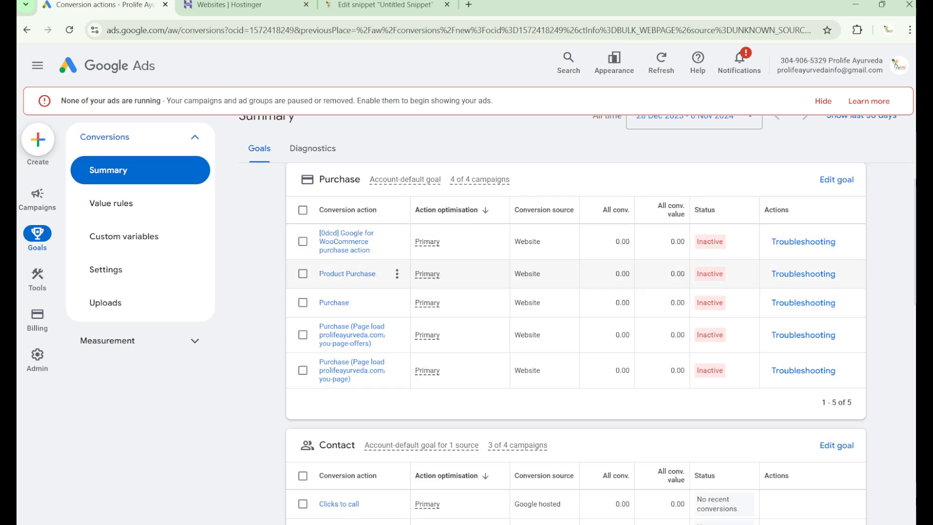
pyautogui.scroll(1, 446, 273)
pyautogui.scroll(5, 447, 273)
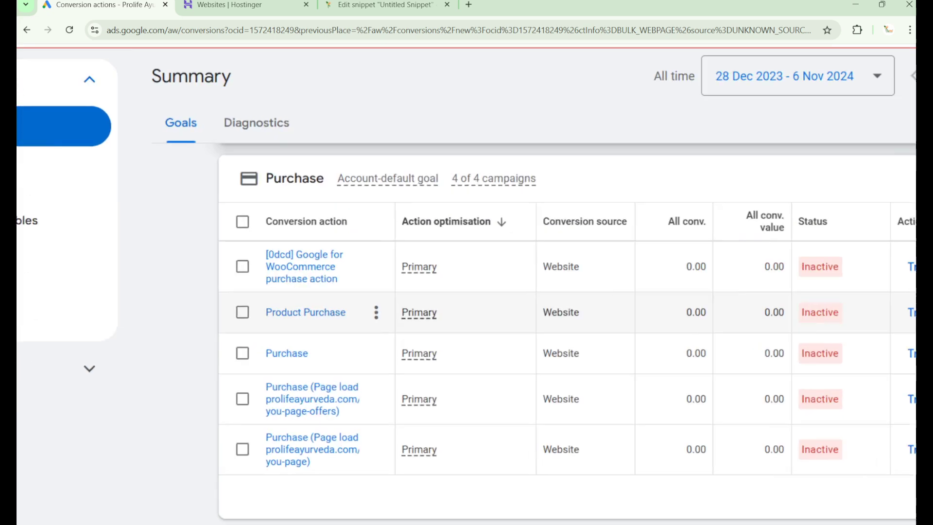
pyautogui.hscroll(8, 467, 285)
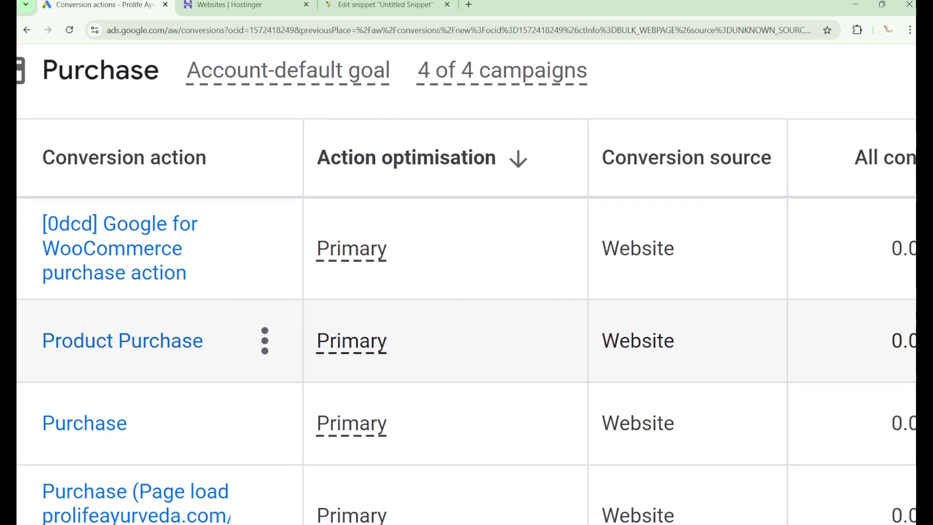
pyautogui.hscroll(6, 467, 350)
pyautogui.hscroll(-1, 467, 350)
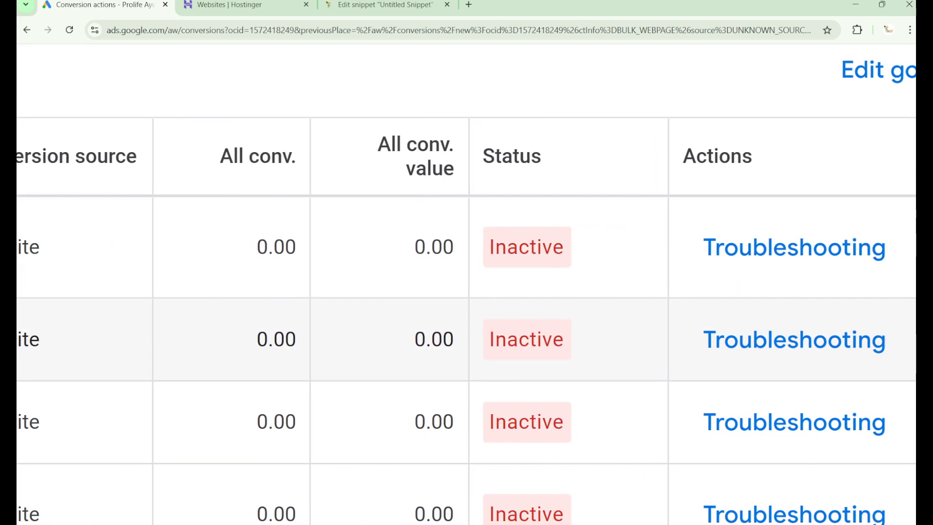
pyautogui.scroll(-3, 467, 359)
pyautogui.hscroll(-5, 467, 351)
pyautogui.hscroll(5, 466, 352)
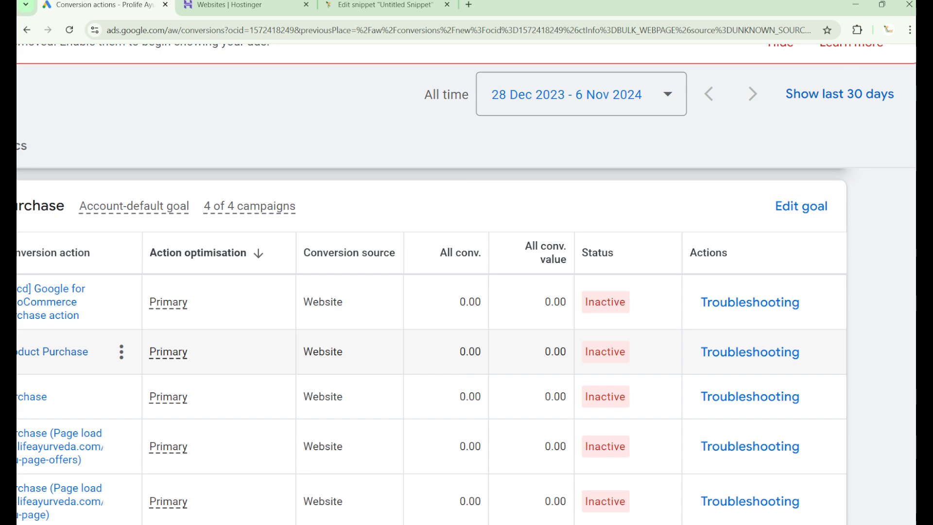
pyautogui.hotkey('ctrl', '0')
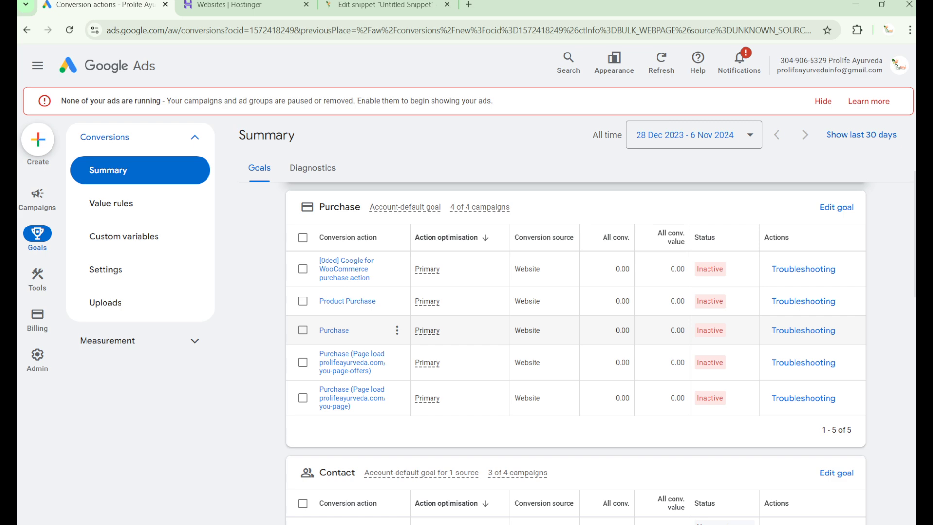
# Step: Open the campaign settings of the paused Search campaign with the ₹500.00/day budget
pyautogui.click(38, 196)
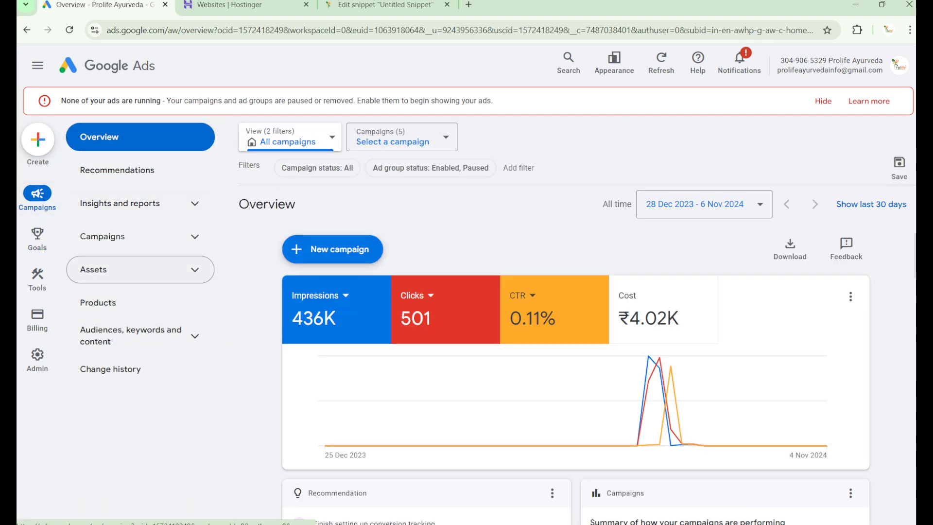
pyautogui.click(102, 236)
pyautogui.click(111, 269)
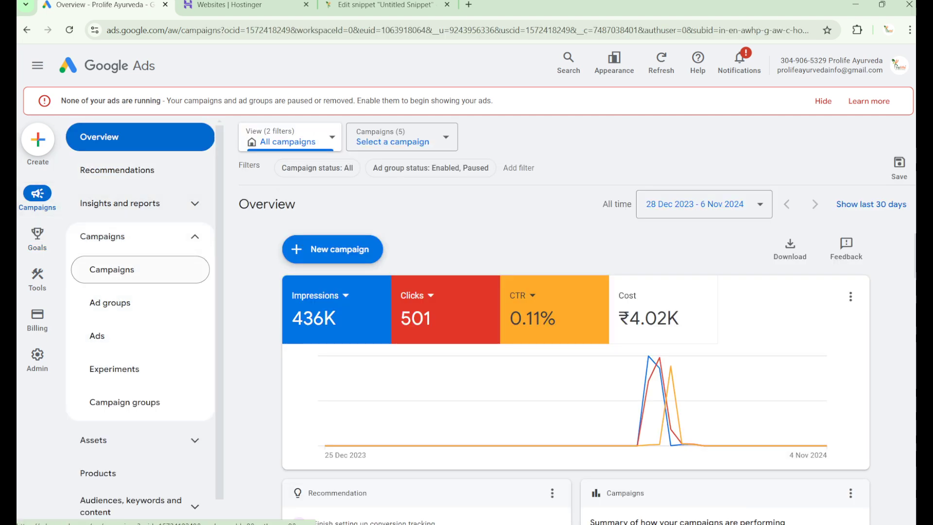
pyautogui.scroll(-2, 534, 357)
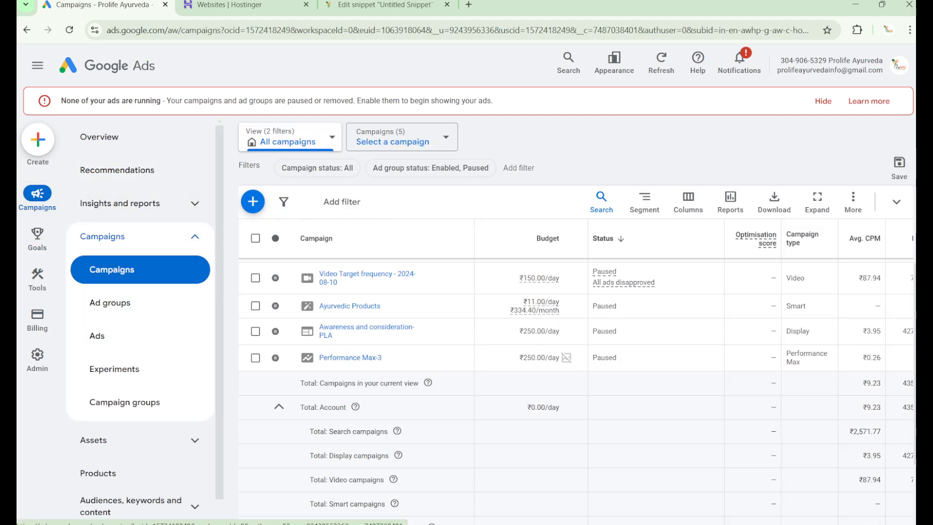
pyautogui.scroll(2, 438, 349)
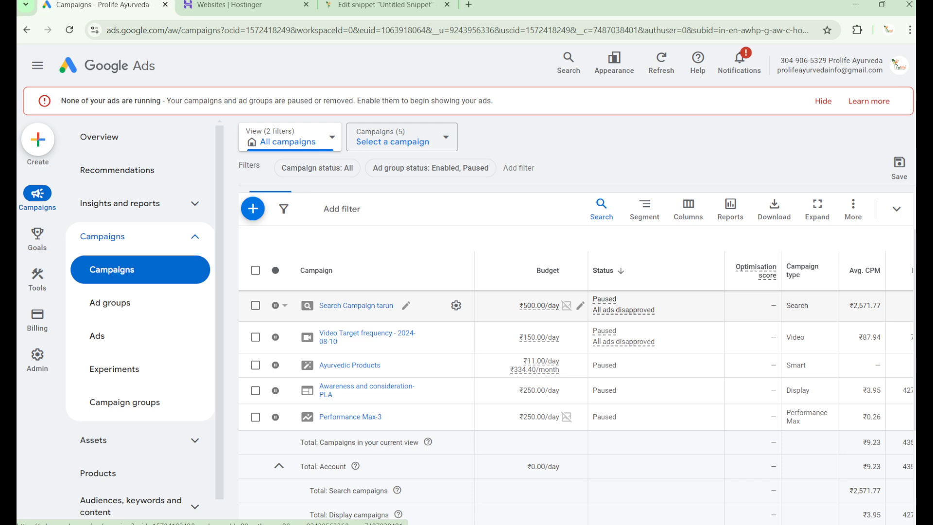
pyautogui.click(356, 305)
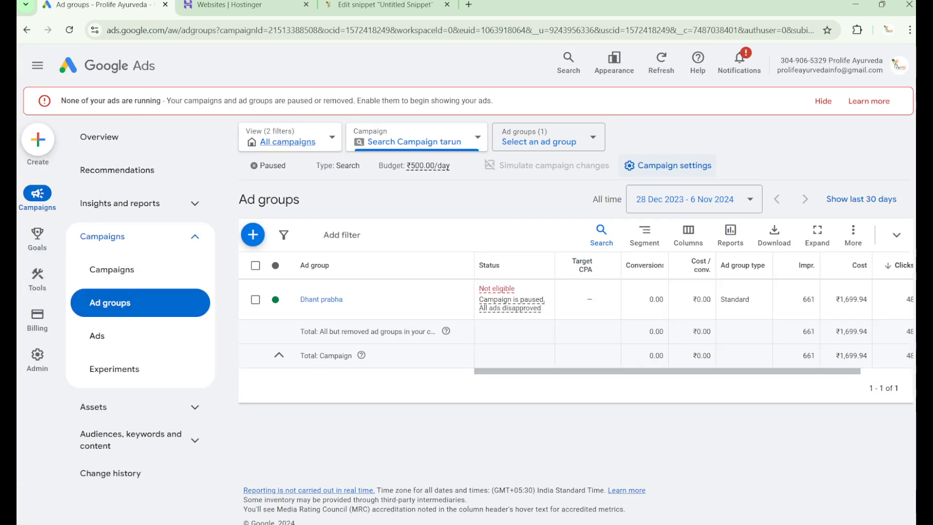
pyautogui.click(668, 166)
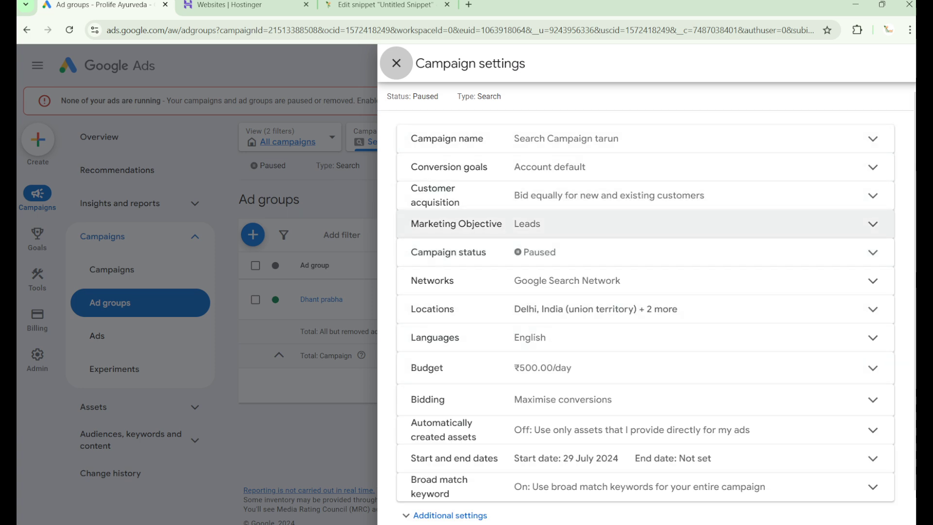
# Step: Expand the campaign's conversion goals and examine the account-default goals and the conversion actions under Purchases
pyautogui.scroll(3, 738, 210)
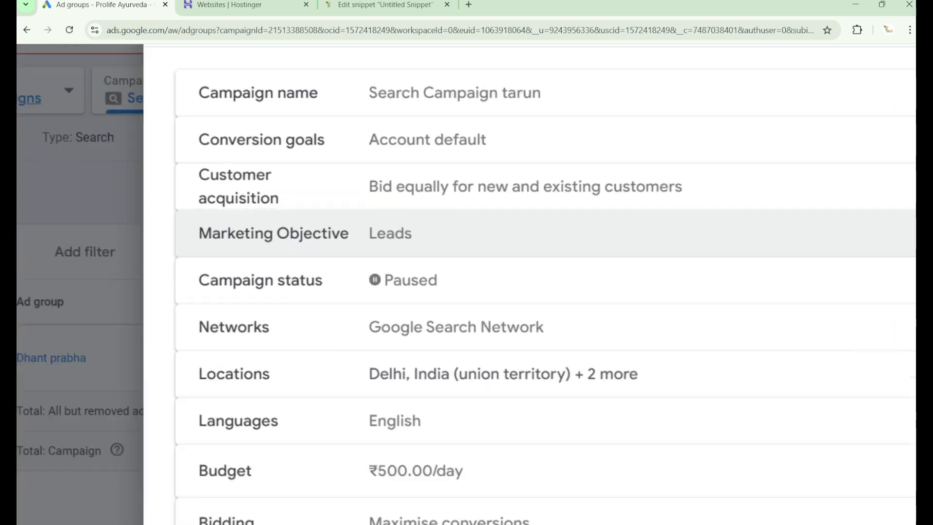
pyautogui.scroll(-2, 736, 210)
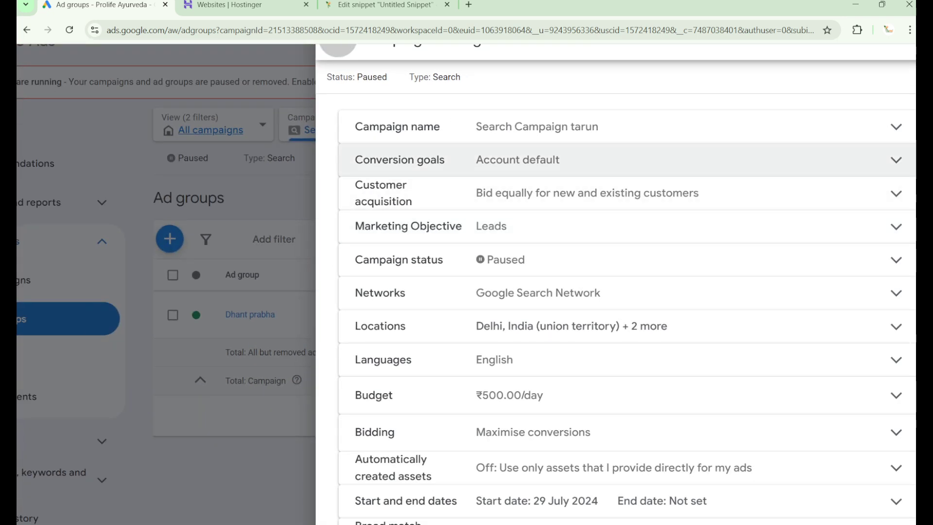
pyautogui.scroll(3, 577, 158)
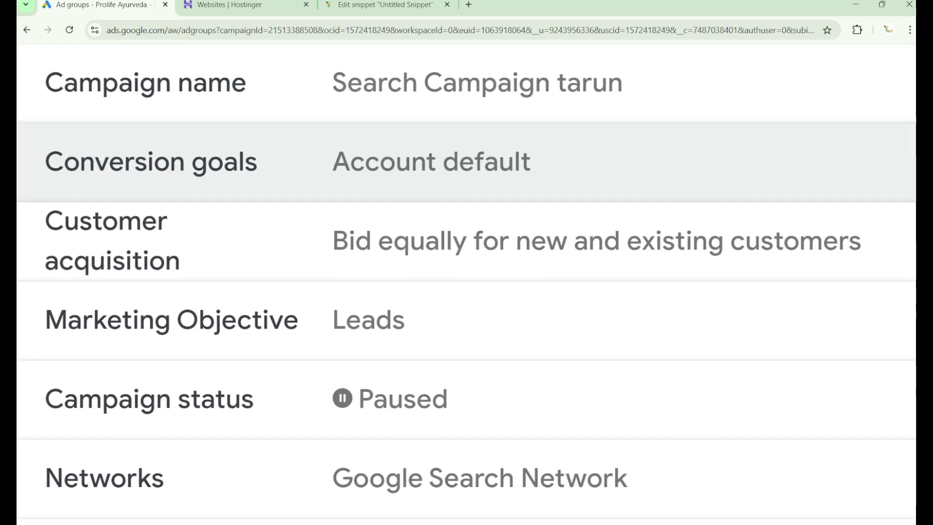
pyautogui.scroll(-2, 466, 263)
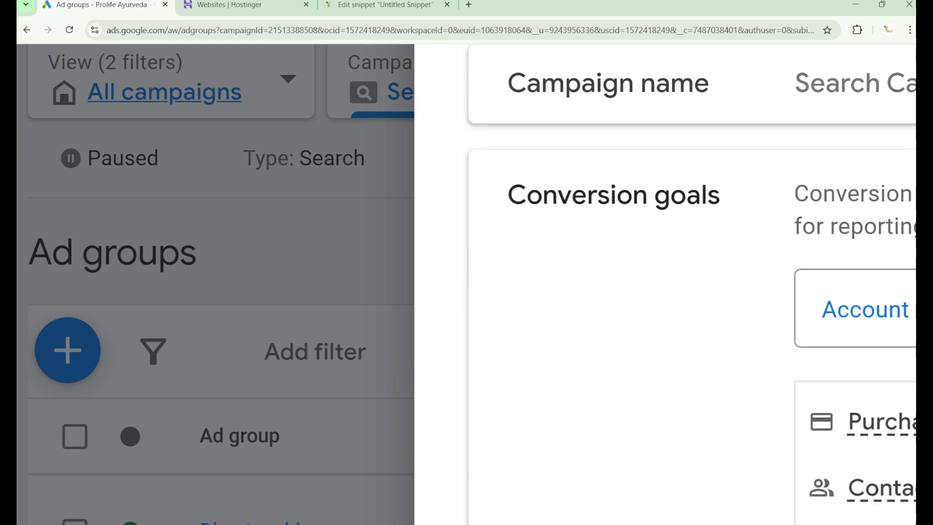
pyautogui.scroll(-3, 466, 284)
pyautogui.scroll(1, 466, 284)
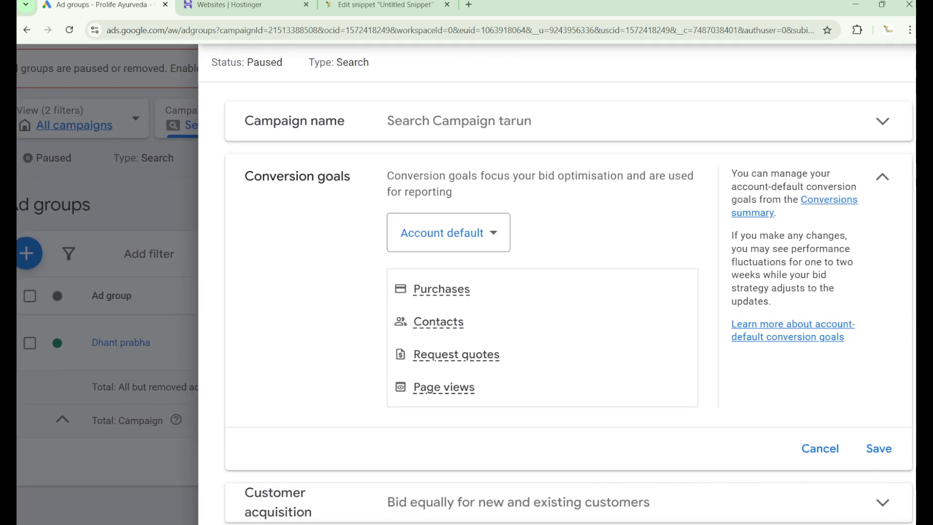
pyautogui.scroll(-3, 466, 284)
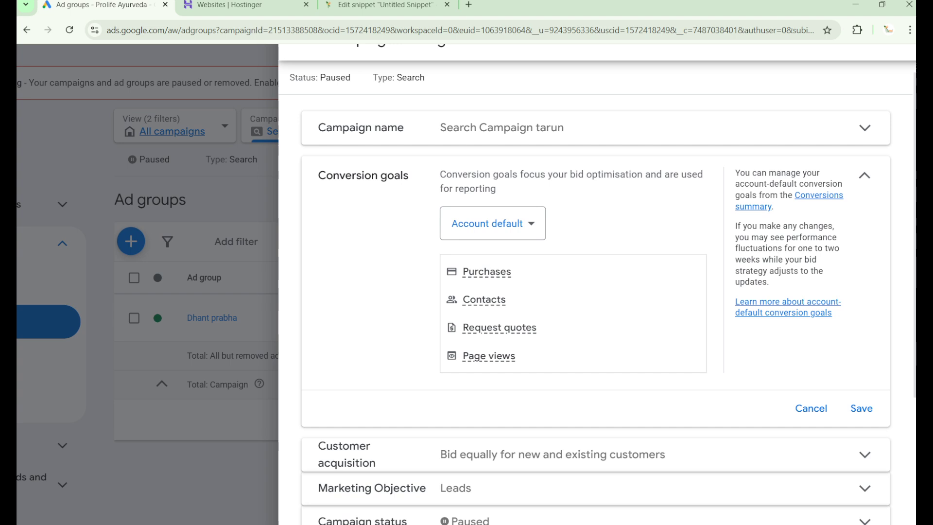
pyautogui.moveTo(487, 271)
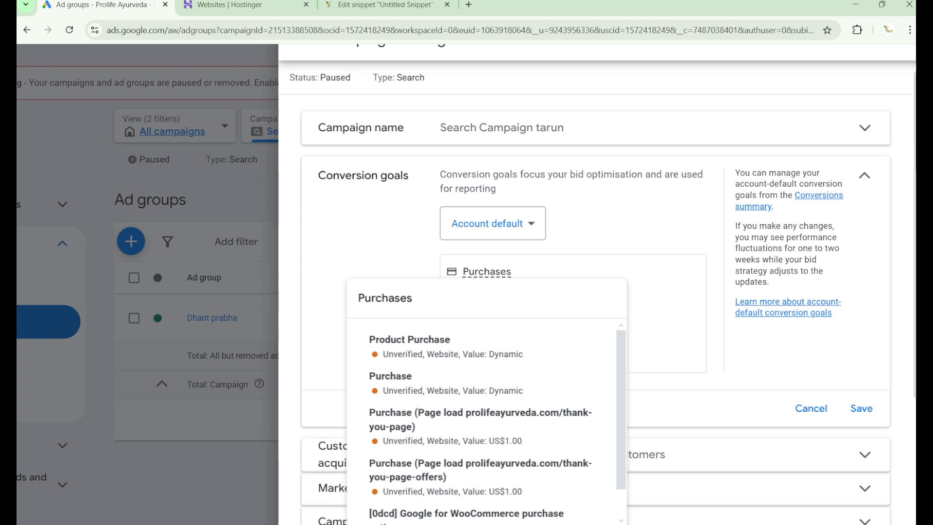
# Step: Switch the campaign's conversion goals from account default to campaign-specific and choose Purchases as the only goal
pyautogui.scroll(-1, 595, 292)
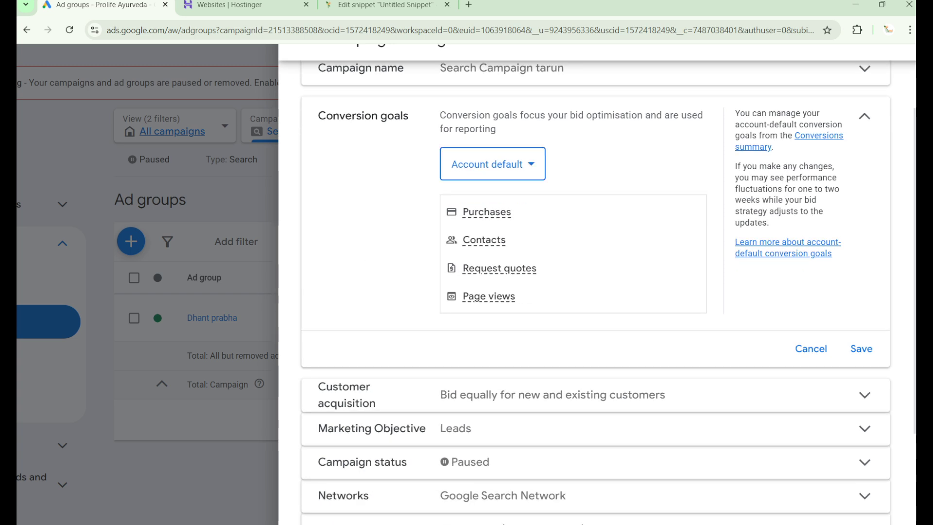
pyautogui.click(493, 163)
pyautogui.click(488, 208)
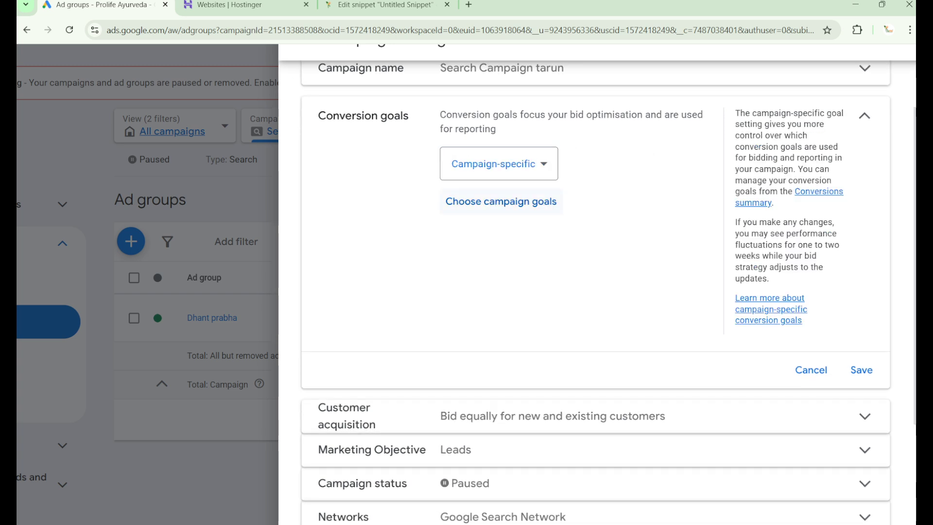
pyautogui.click(501, 201)
pyautogui.click(198, 224)
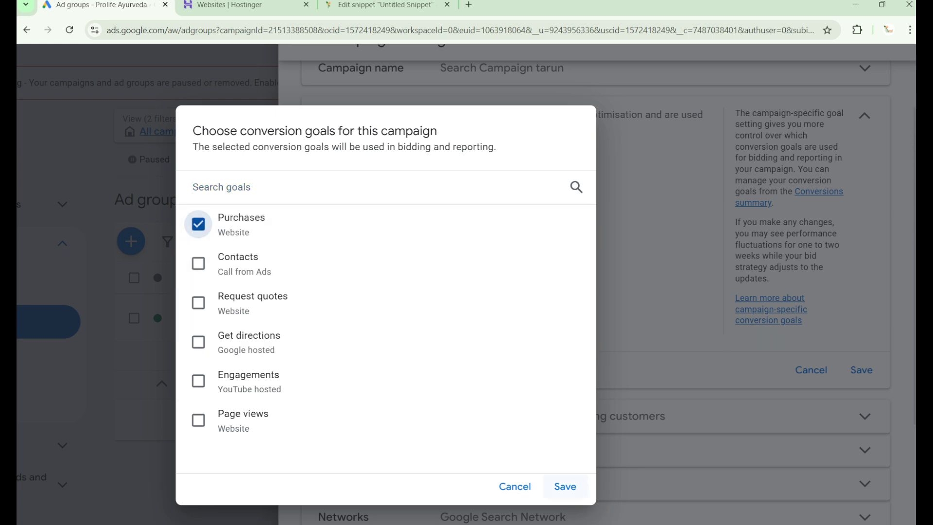
pyautogui.click(565, 487)
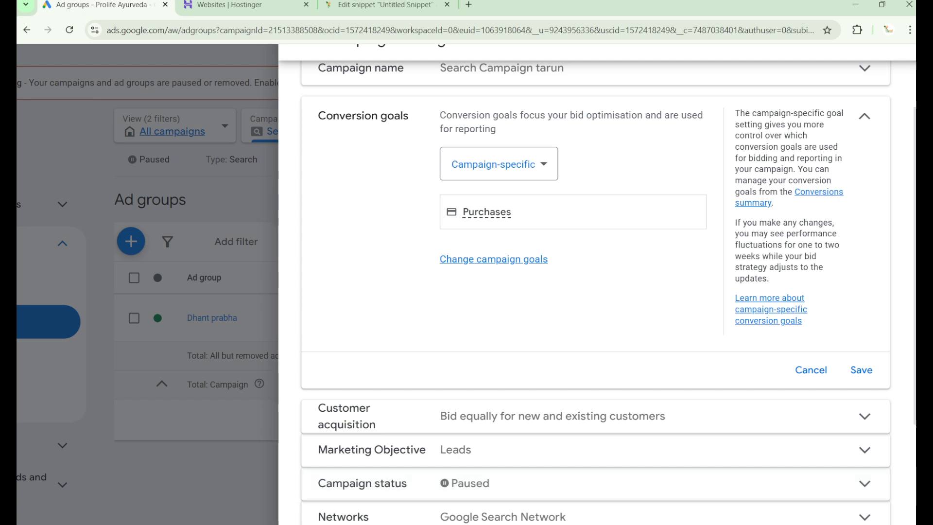
# Step: Check the conversion actions under Purchases, save the campaign's conversion goals and close the campaign settings
pyautogui.moveTo(486, 212)
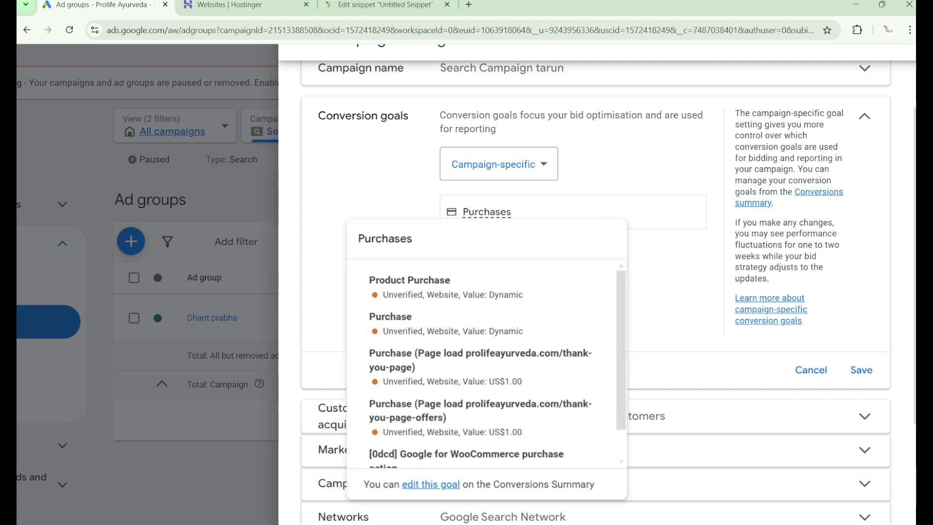
pyautogui.scroll(-1, 486, 364)
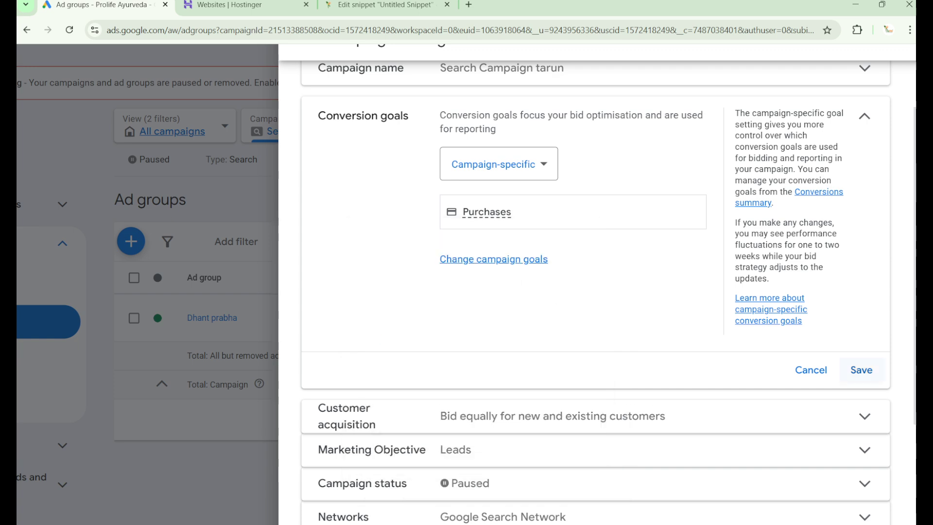
pyautogui.click(861, 370)
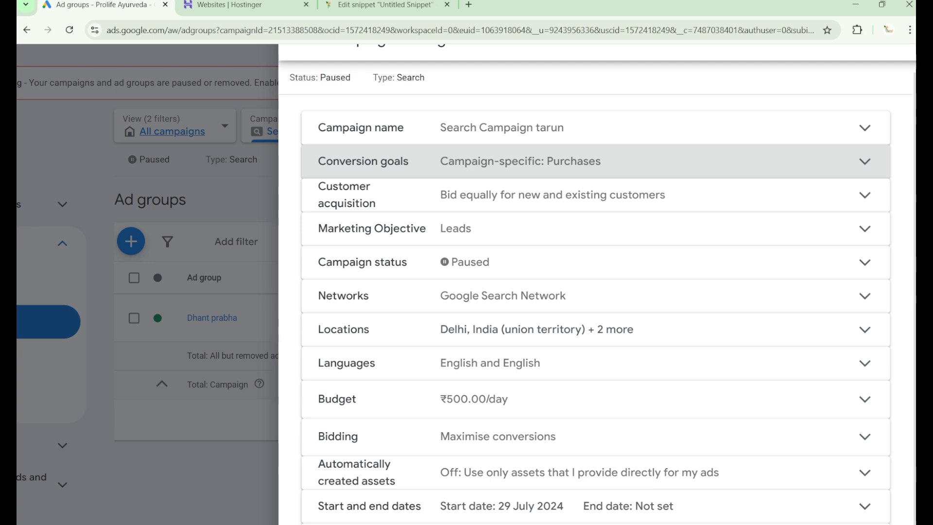
pyautogui.click(486, 398)
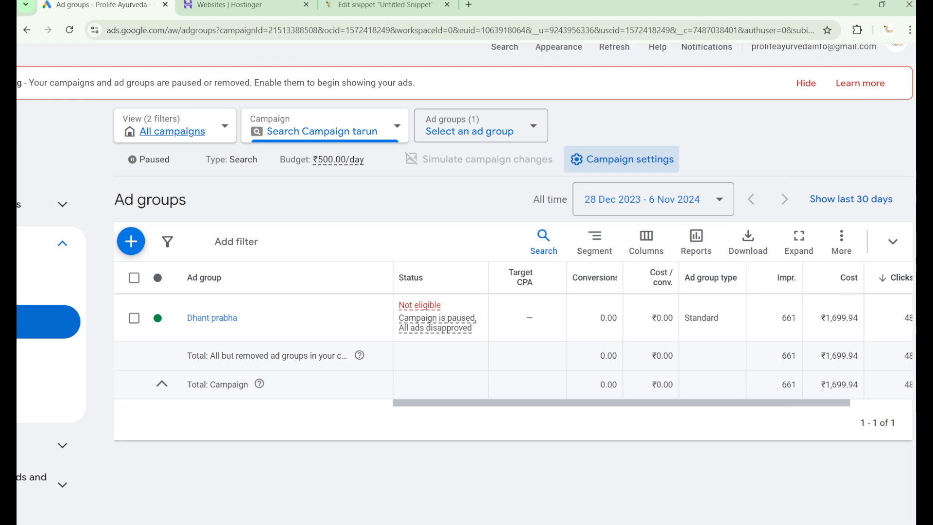
pyautogui.scroll(-2, 584, 199)
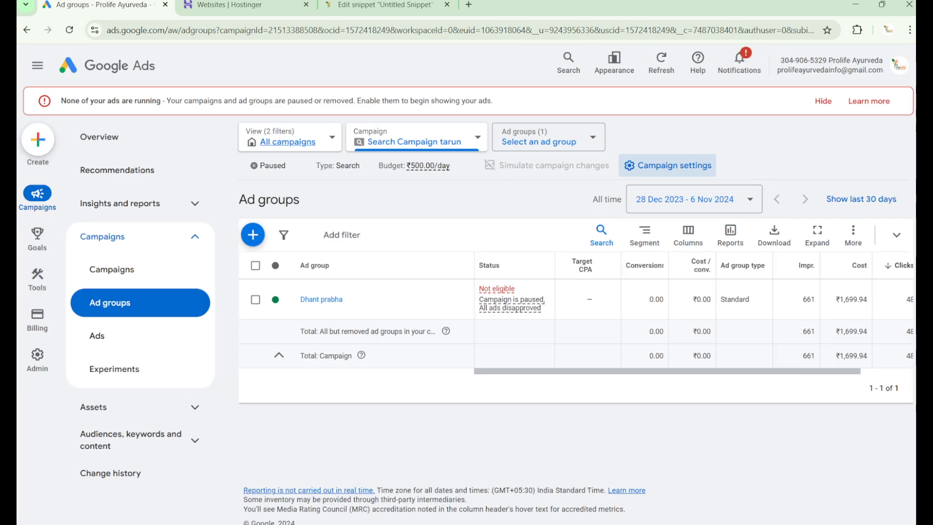
pyautogui.click(566, 72)
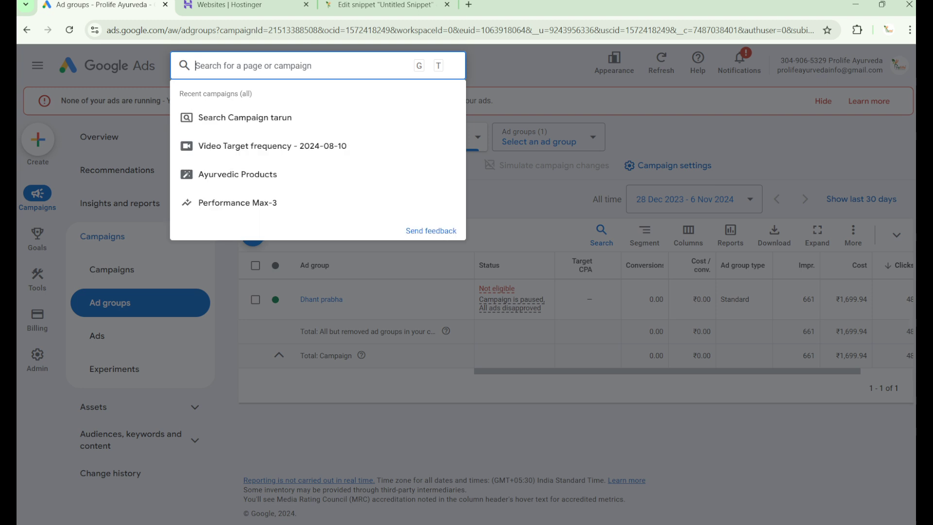
pyautogui.write('con')
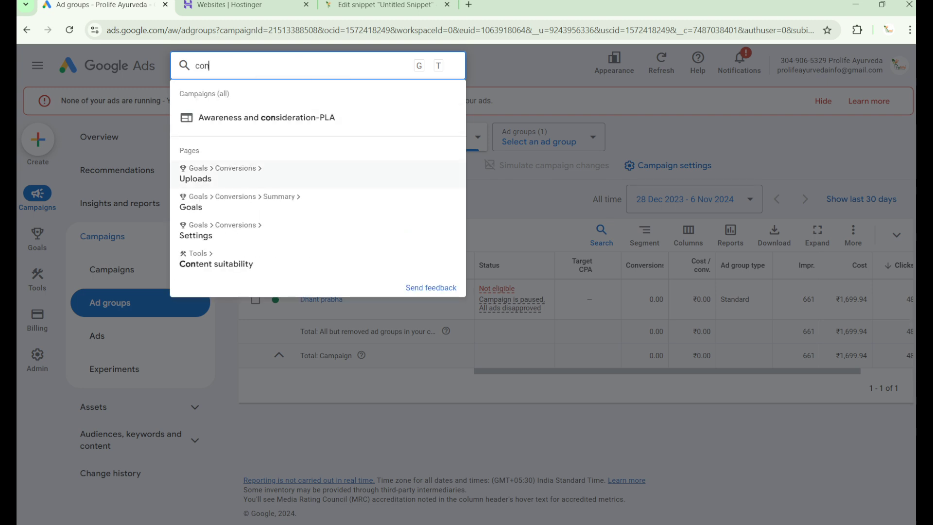
pyautogui.click(197, 178)
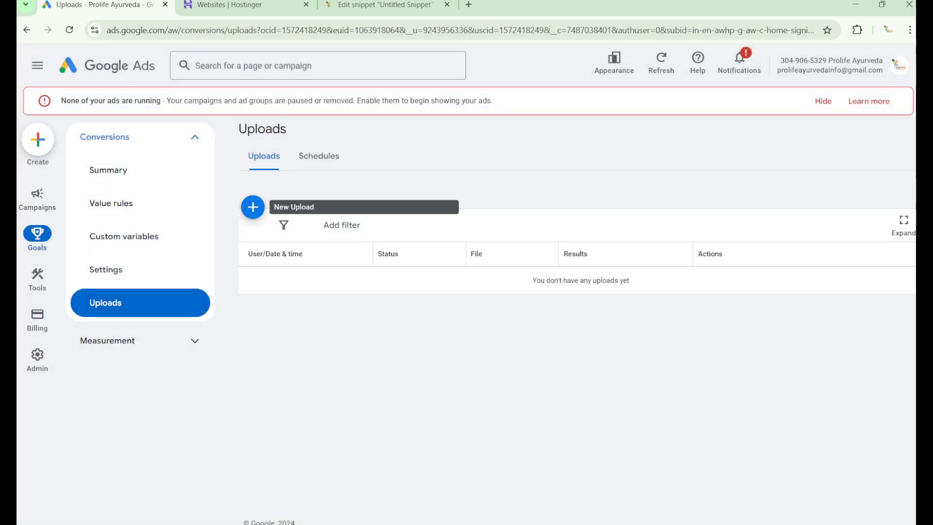
pyautogui.click(253, 207)
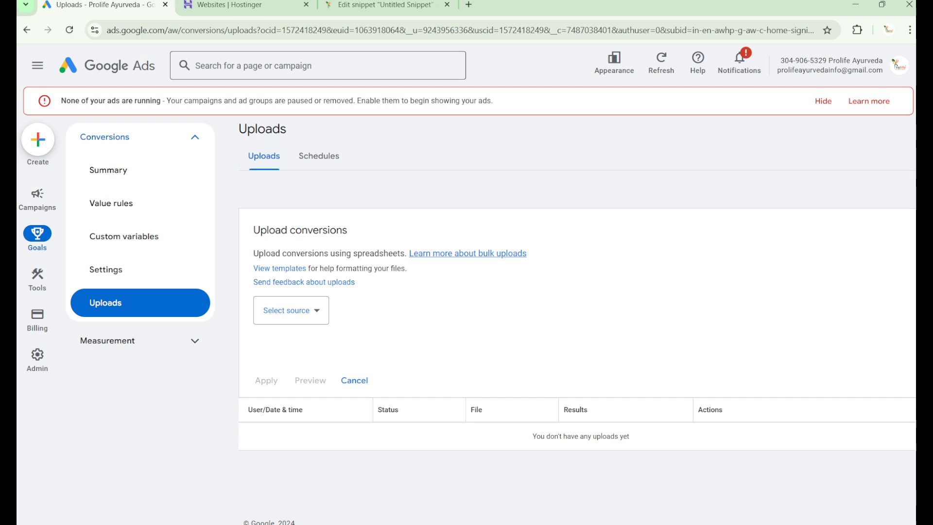
# Step: Search the Google Ads pages for "con" and open the Goals page under the Conversions summary
pyautogui.write('/')
pyautogui.write('co')
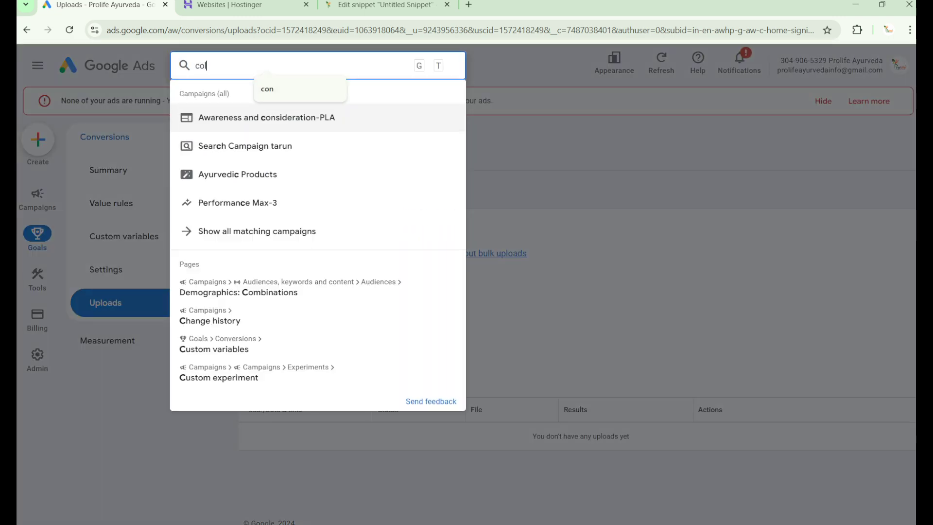
pyautogui.write('l')
pyautogui.press('BackSpace')
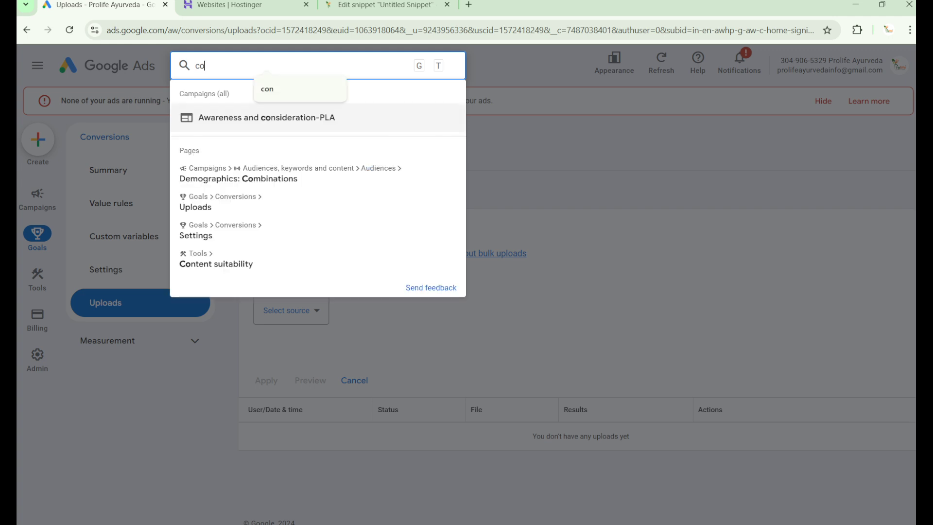
pyautogui.write('n')
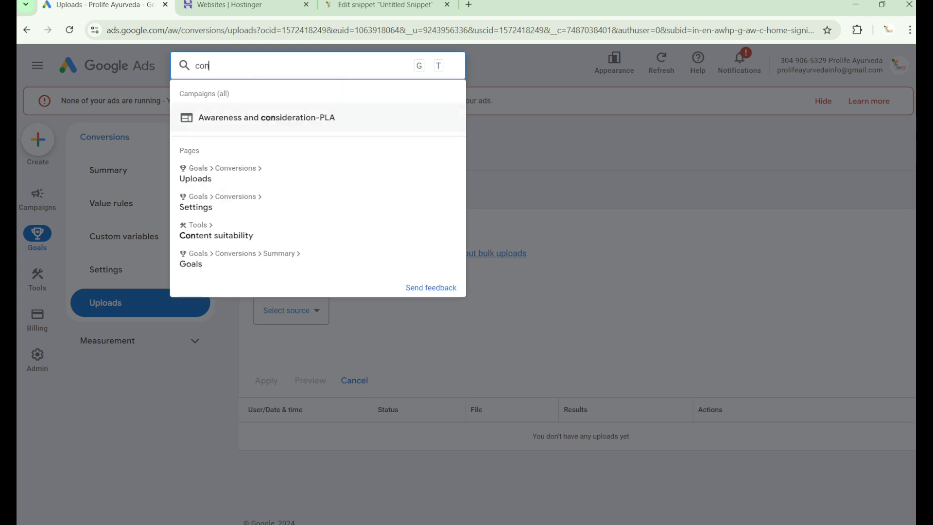
pyautogui.press('Down')
pyautogui.press('Down')
pyautogui.press('Down')
pyautogui.press('Down')
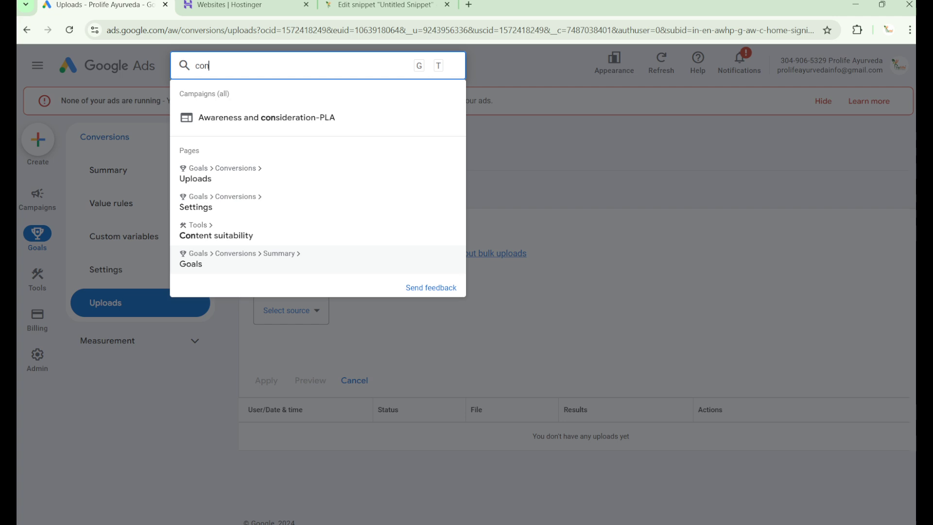
pyautogui.press('Return')
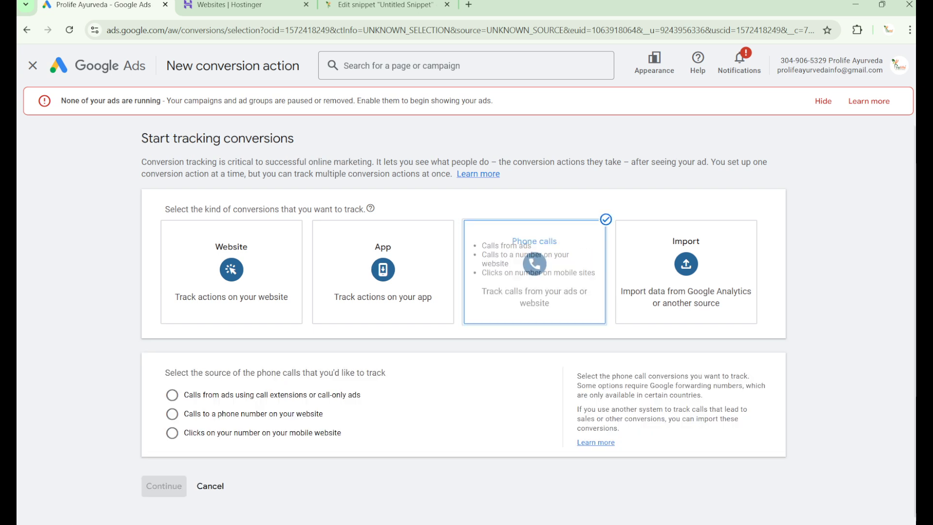
# Step: Select clicks on your number on your mobile website as the phone call source and continue
pyautogui.scroll(5, 232, 405)
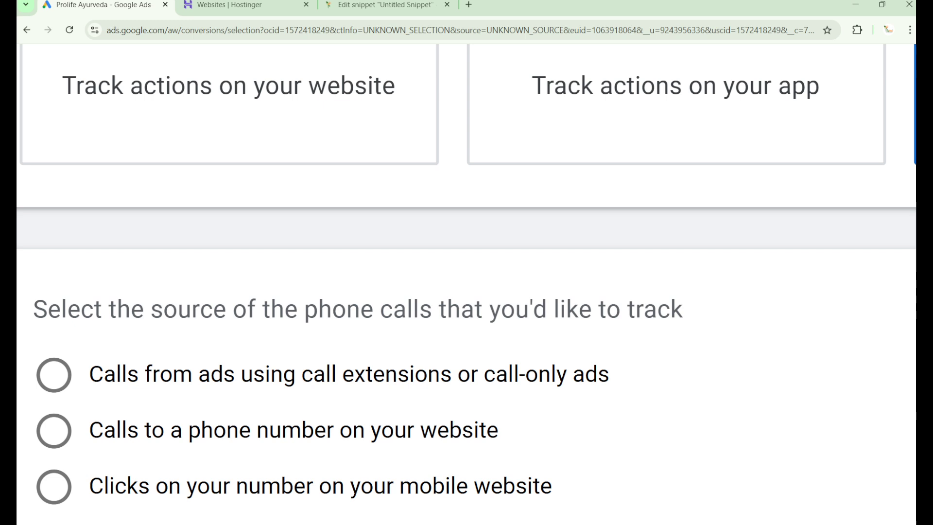
pyautogui.click(54, 487)
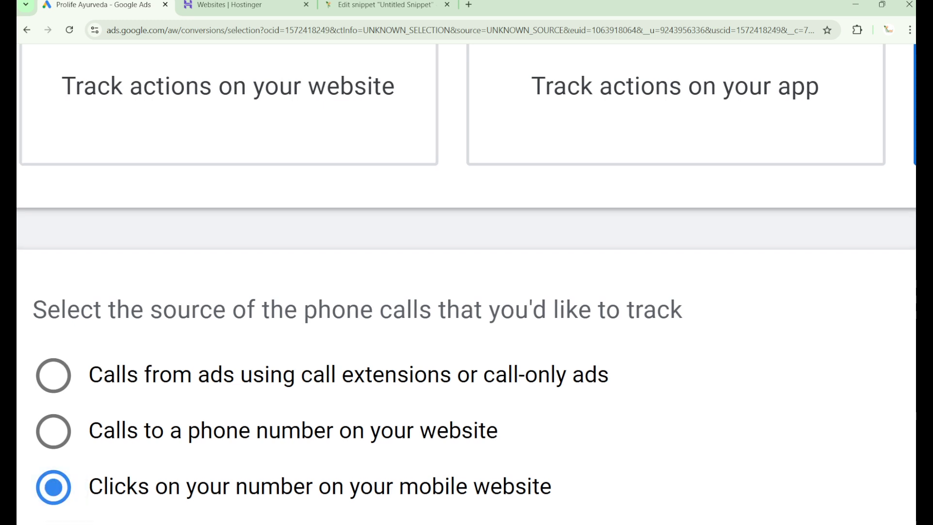
pyautogui.scroll(-5, 467, 275)
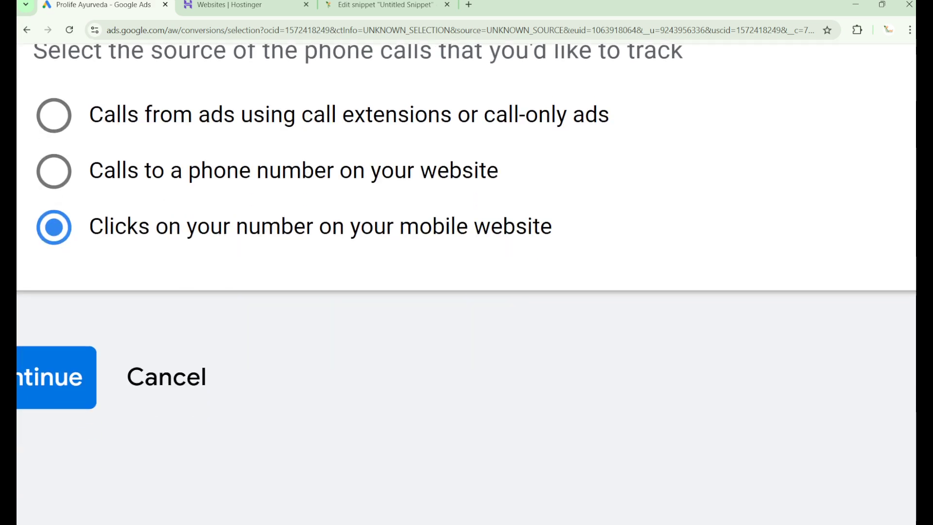
pyautogui.scroll(-3, 466, 284)
pyautogui.click(140, 429)
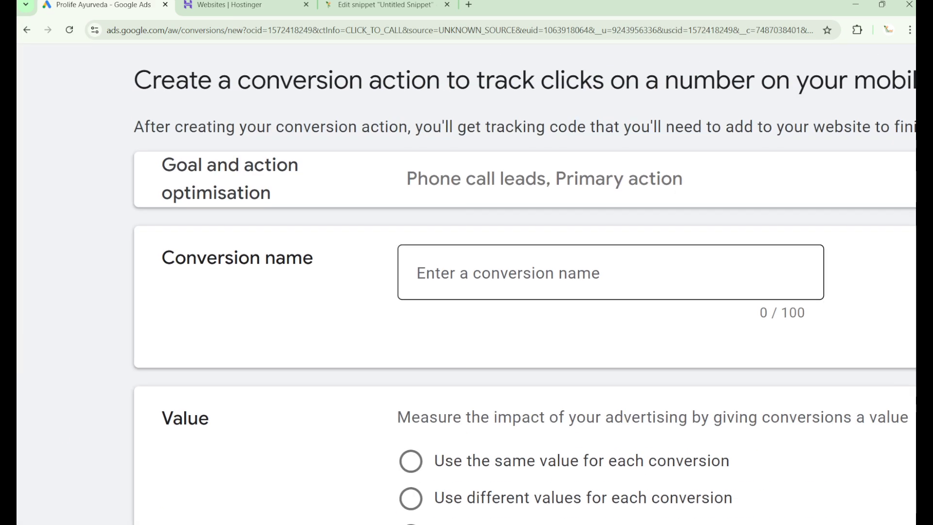
# Step: Name the new phone call conversion action "Call Conversion"
pyautogui.write('C')
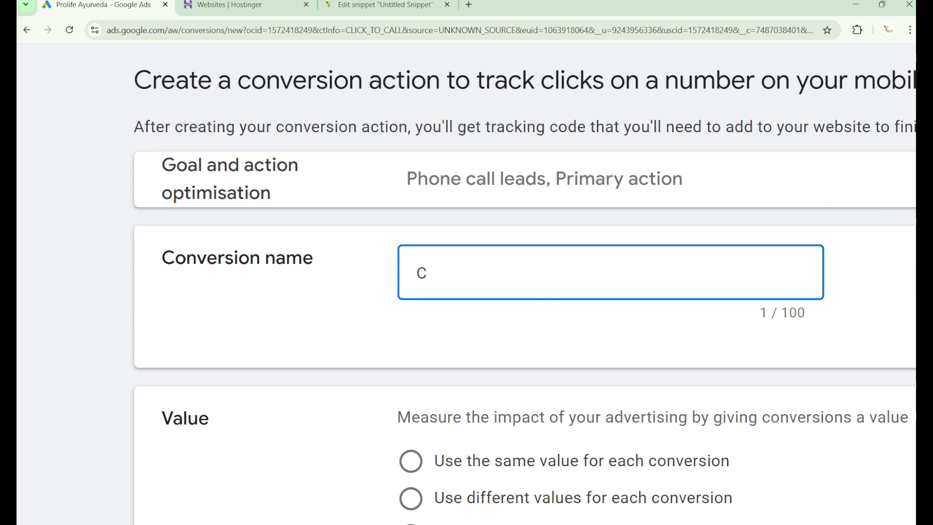
pyautogui.write('all Conver')
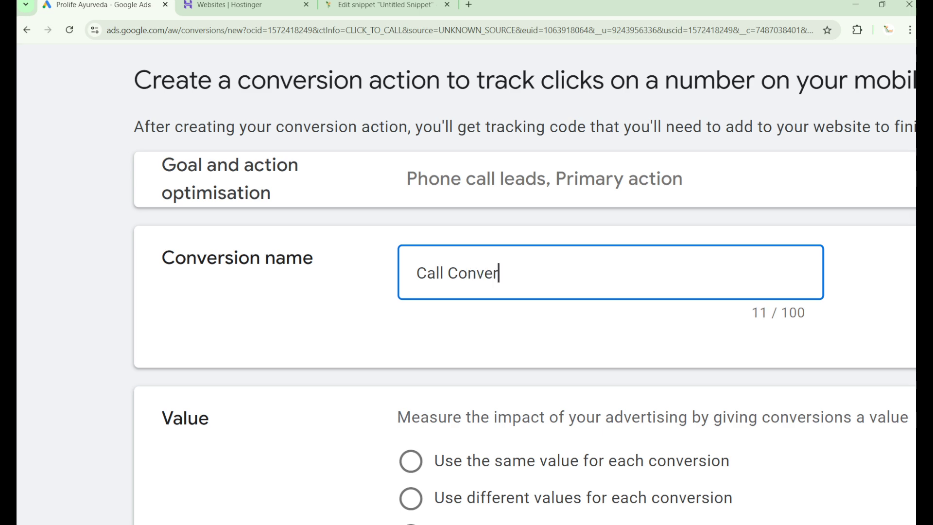
pyautogui.write('sion')
# Step: Use the same value of 1 INR for each conversion and create the action with its count kept at One
pyautogui.scroll(-5, 262, 300)
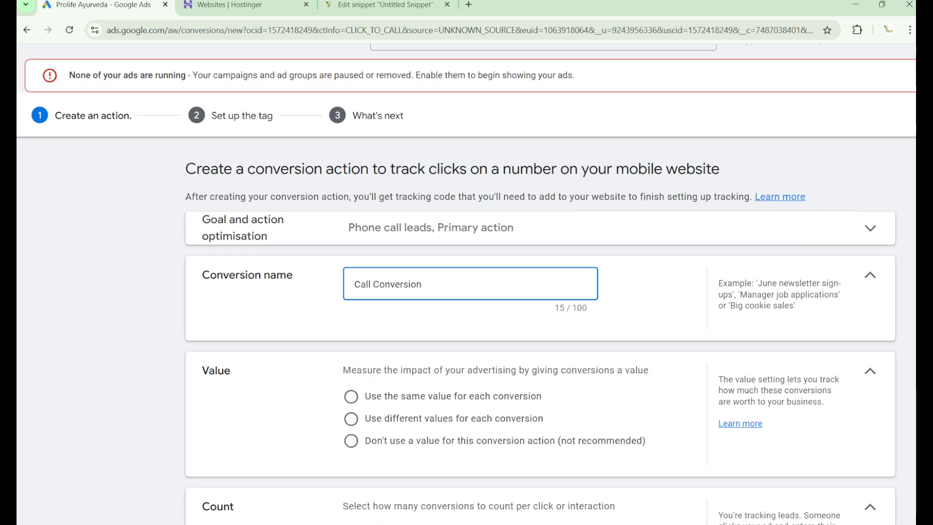
pyautogui.scroll(5, 479, 394)
pyautogui.scroll(5, 478, 393)
pyautogui.scroll(-3, 479, 393)
pyautogui.scroll(-1, 479, 393)
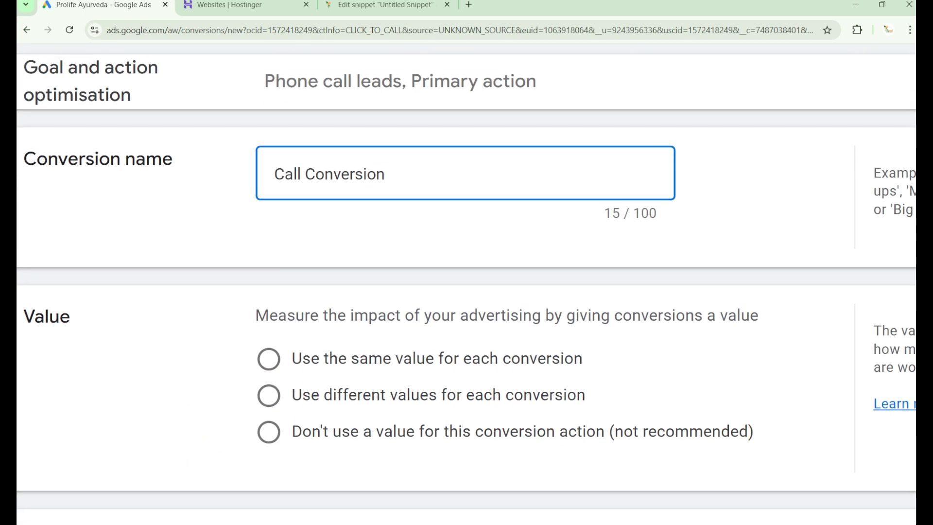
pyautogui.hscroll(-2, 478, 393)
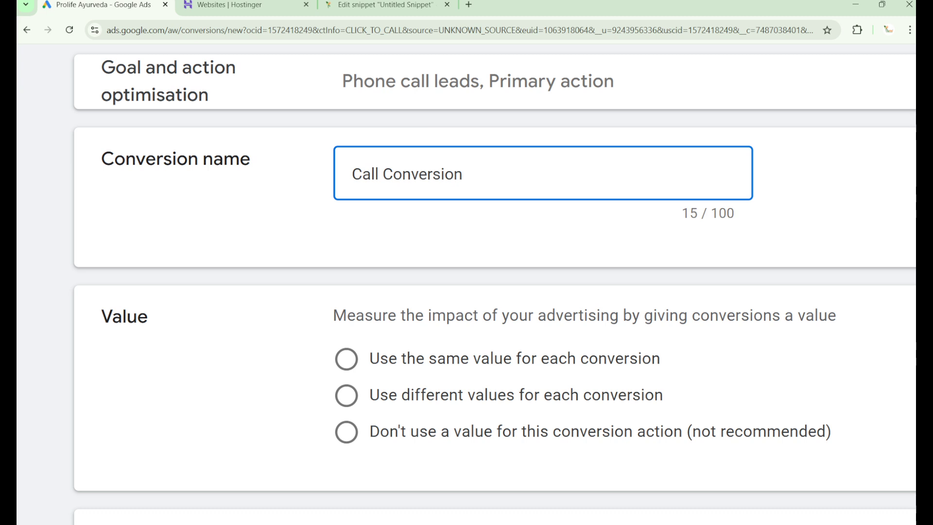
pyautogui.click(346, 359)
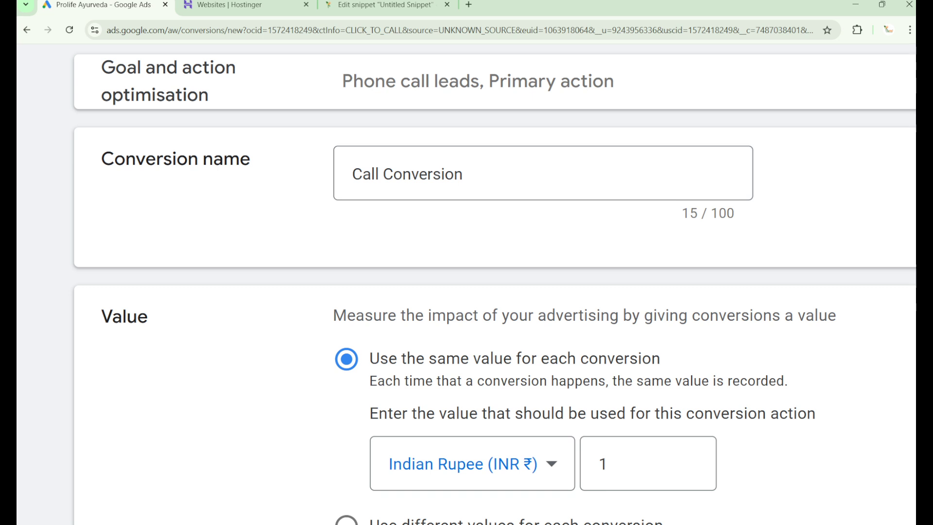
pyautogui.scroll(-7, 466, 282)
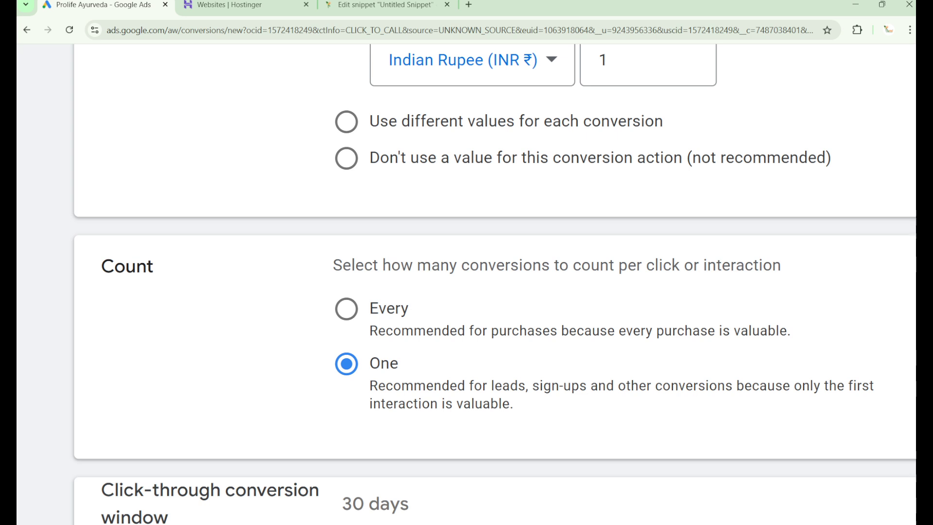
pyautogui.scroll(-5, 494, 278)
pyautogui.click(165, 440)
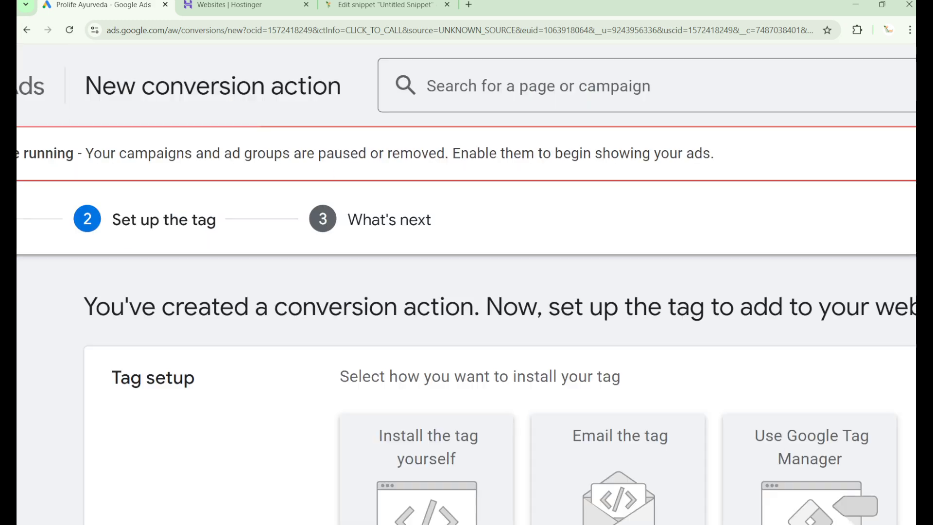
# Step: Choose to install the call conversion tag yourself and review the Google tag options and code
pyautogui.scroll(-5, 467, 286)
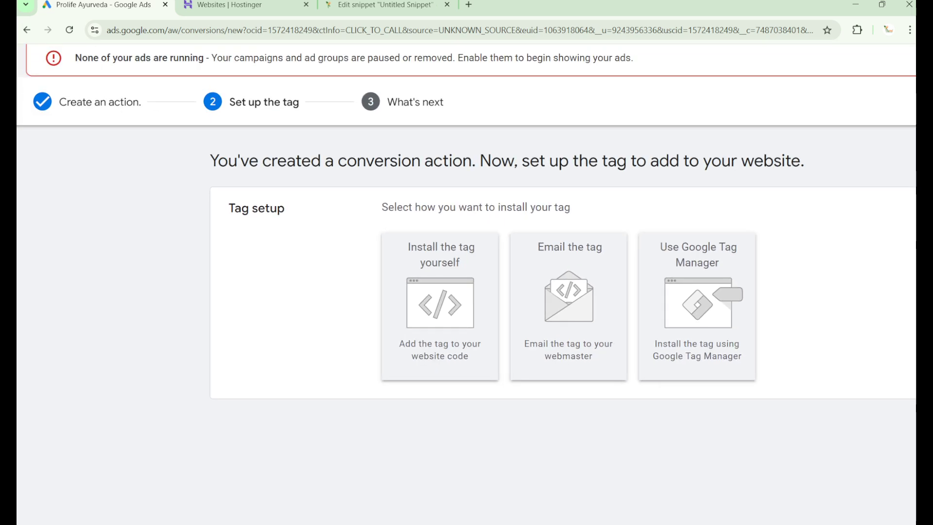
pyautogui.hscroll(3, 467, 286)
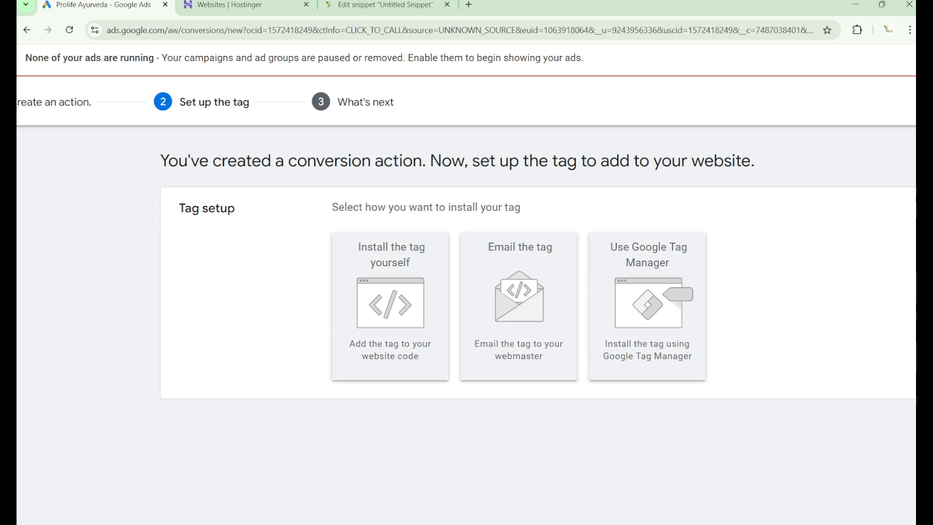
pyautogui.click(390, 306)
pyautogui.scroll(-5, 545, 394)
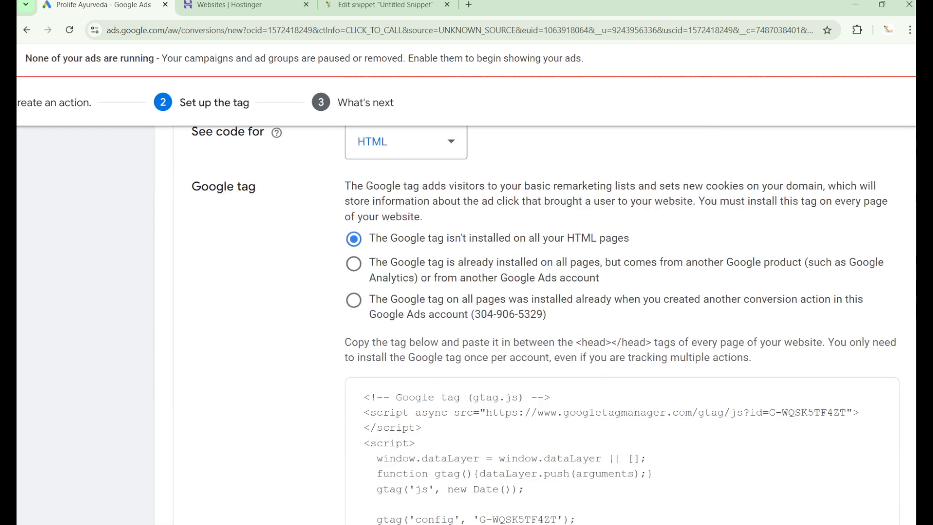
pyautogui.scroll(-1, 544, 321)
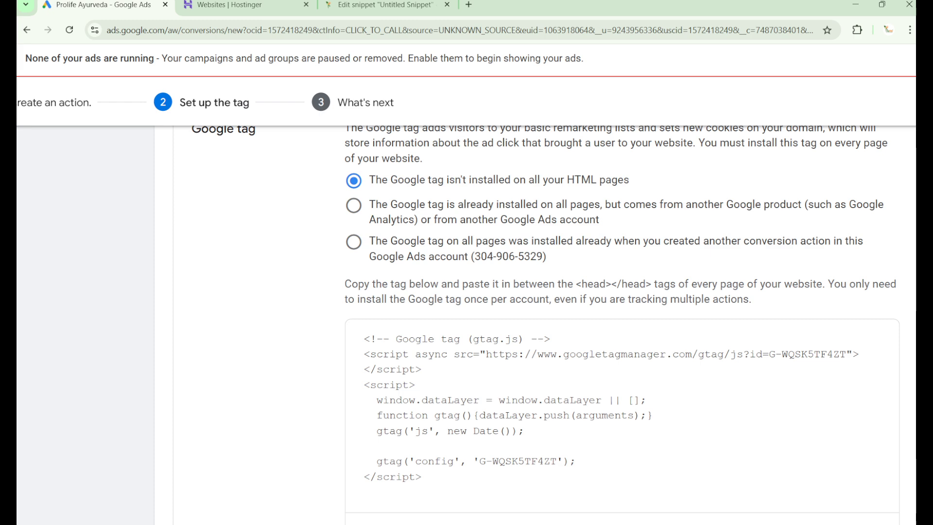
pyautogui.scroll(-2, 544, 320)
pyautogui.scroll(1, 544, 320)
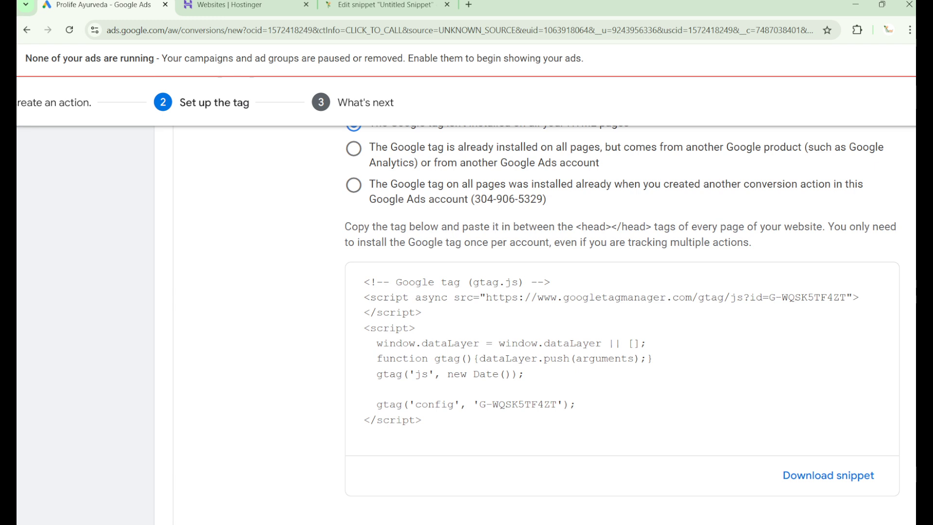
# Step: Compare the send_to ID in the WPCode Product Purchase snippet with the one in the Google Ads Call Conversion event snippet
pyautogui.click(383, 5)
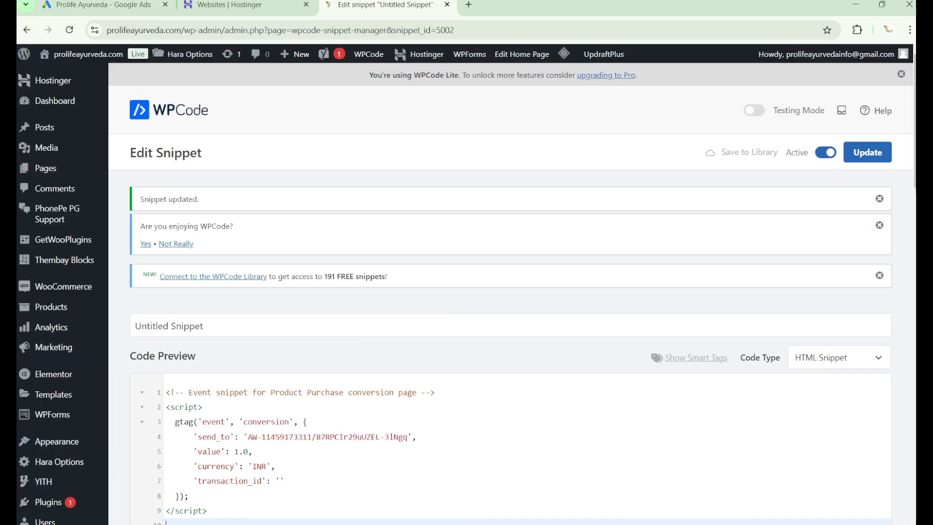
pyautogui.scroll(-1, 510, 292)
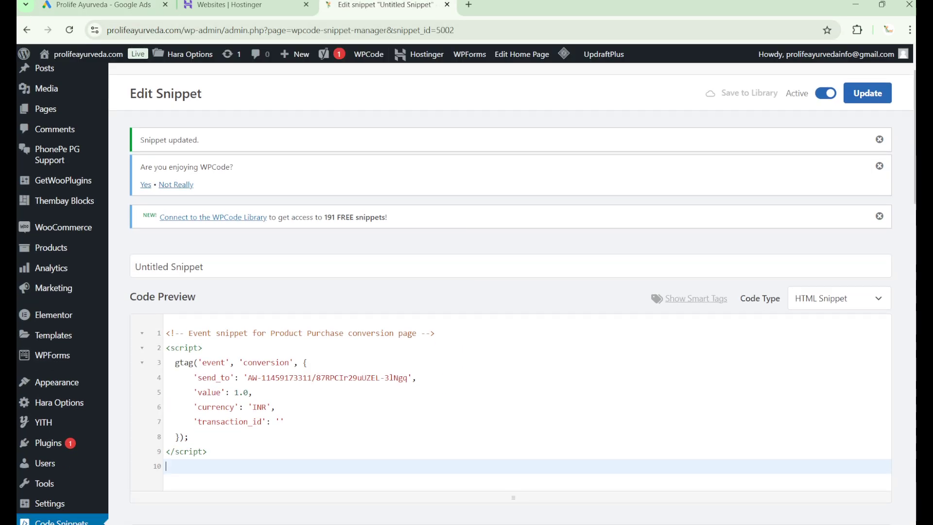
pyautogui.scroll(5, 291, 386)
pyautogui.scroll(-1, 298, 394)
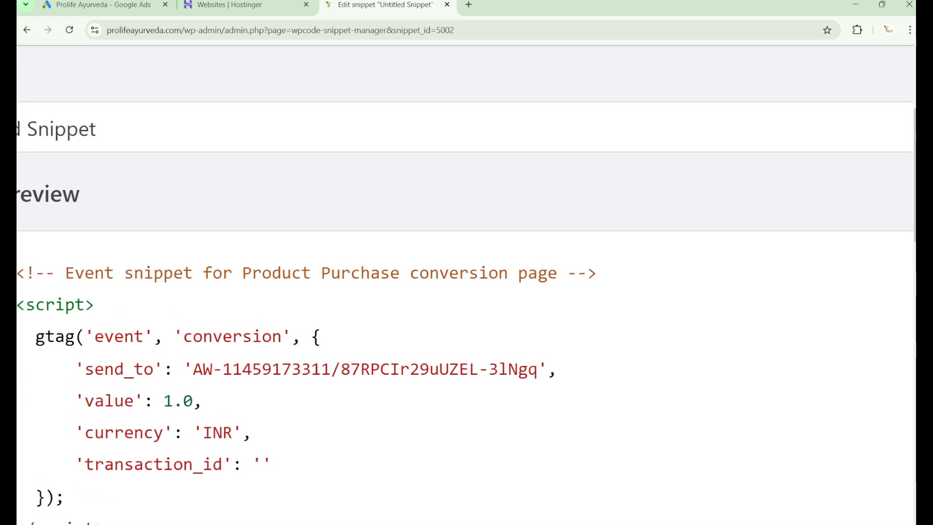
pyautogui.moveTo(193, 369); pyautogui.dragTo(537, 370)
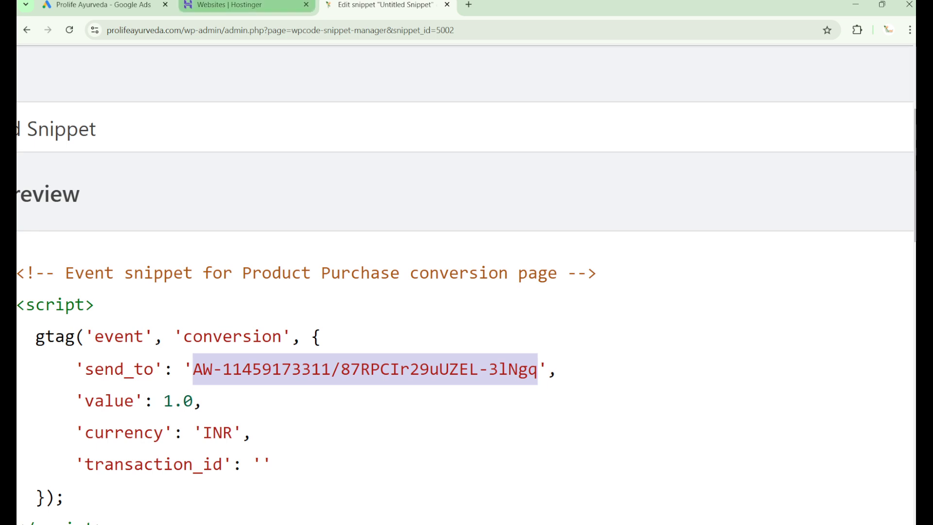
pyautogui.hotkey('ctrl', '1')
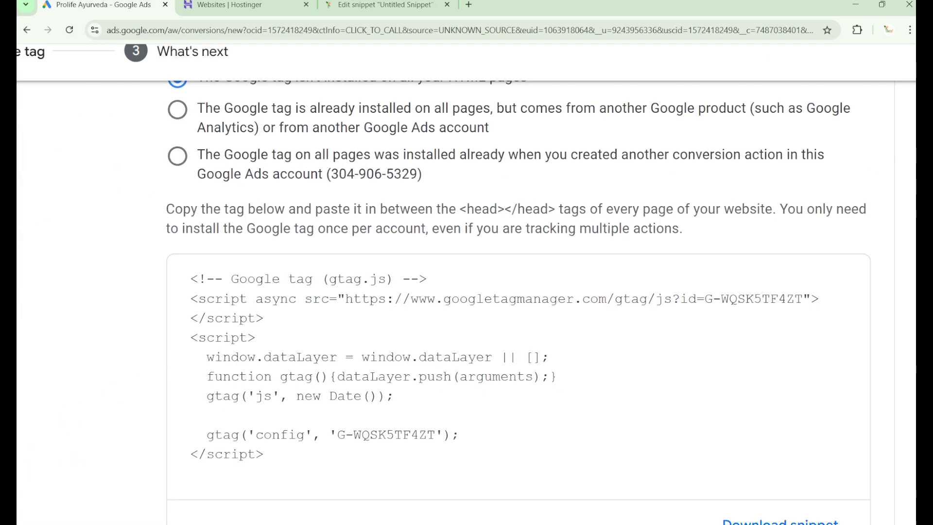
pyautogui.scroll(-1, 467, 291)
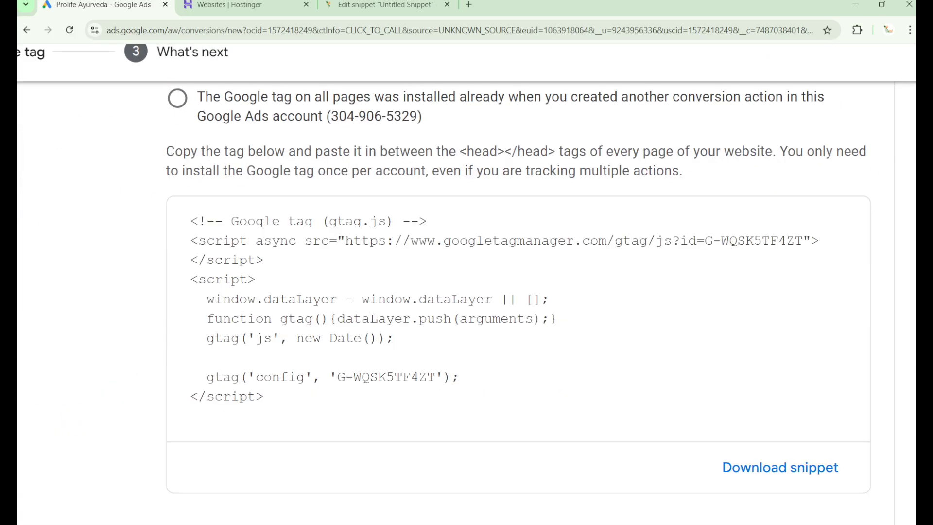
pyautogui.scroll(-3, 518, 301)
pyautogui.scroll(-8, 518, 301)
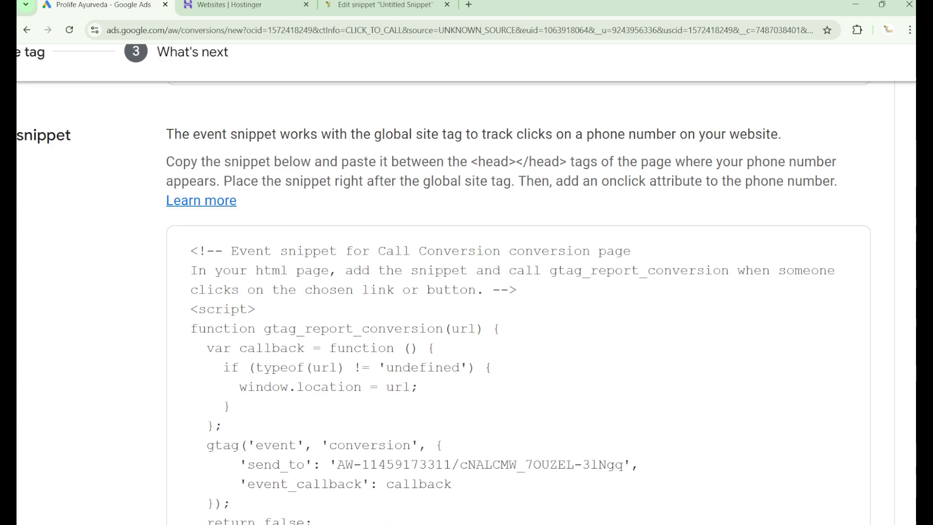
pyautogui.scroll(4, 518, 302)
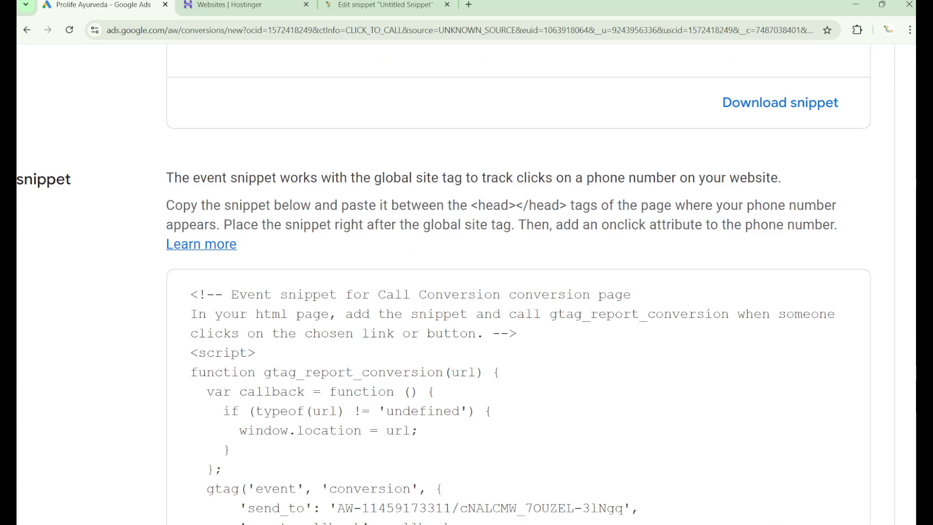
pyautogui.hotkey('ctrl', '-')
pyautogui.scroll(-3, 467, 282)
pyautogui.scroll(-1, 425, 282)
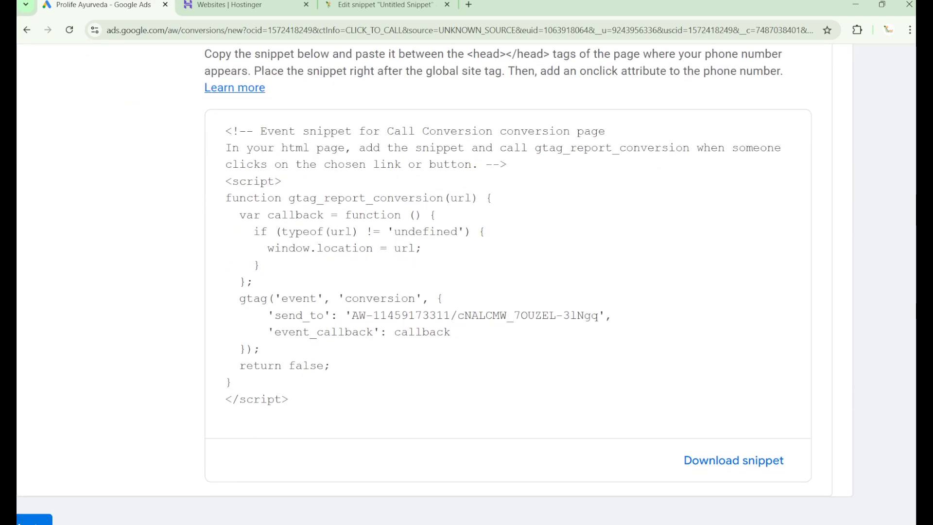
# Step: Copy the Google tag (gtag.js) code from Google Ads and paste it below the purchase event script in the WPCode snippet
pyautogui.scroll(12, 466, 282)
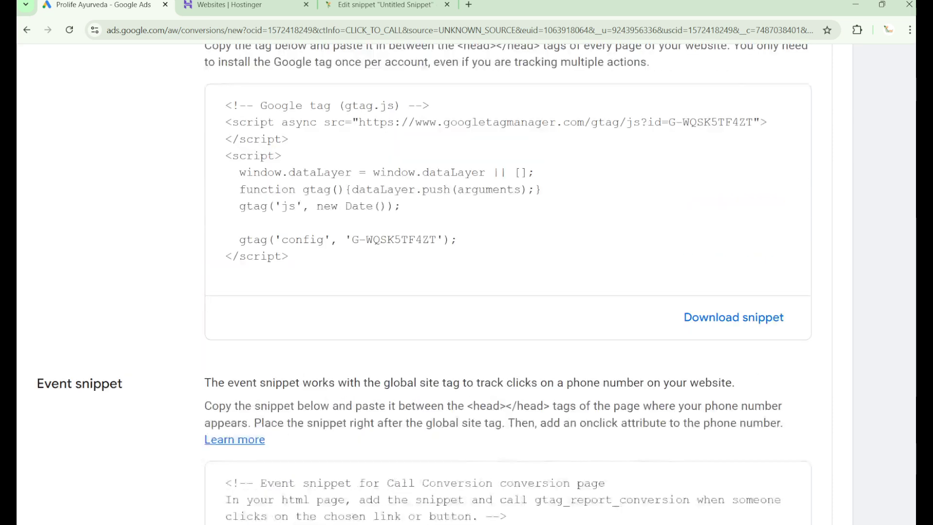
pyautogui.scroll(-1, 467, 282)
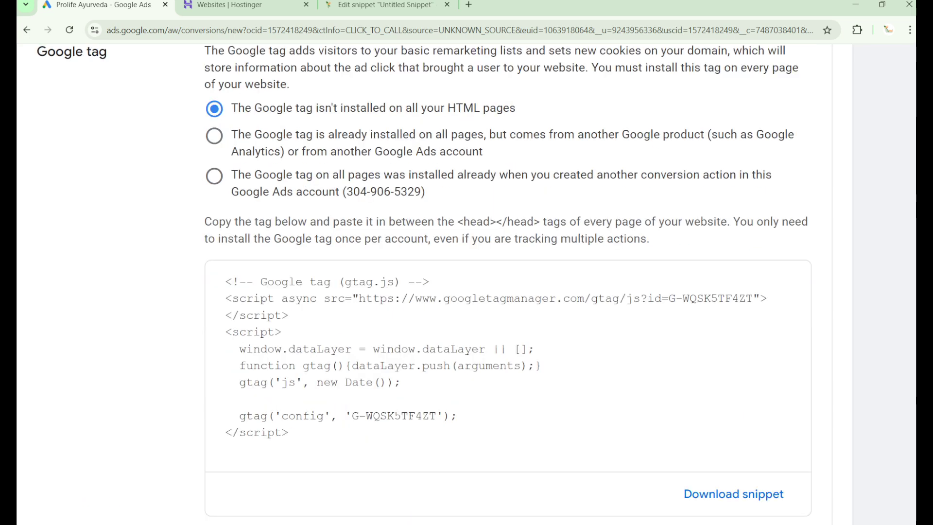
pyautogui.click(425, 357)
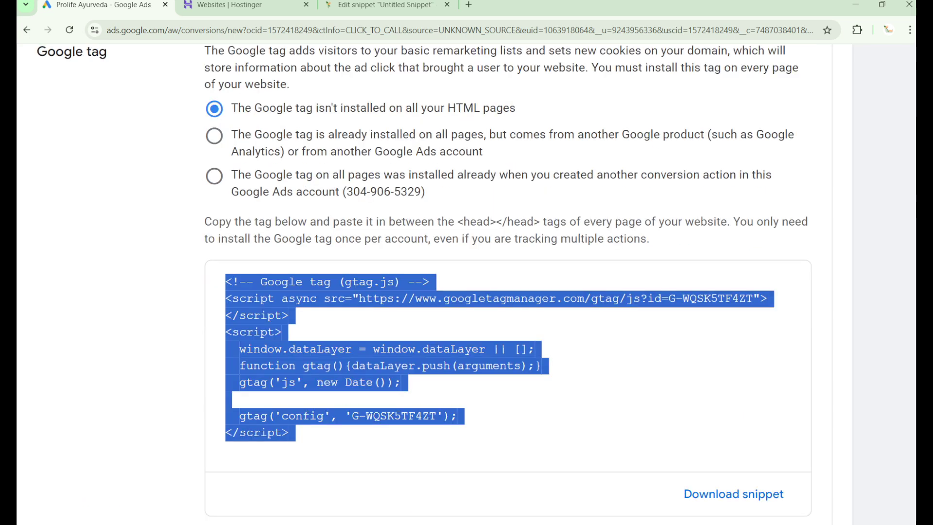
pyautogui.click(387, 4)
pyautogui.scroll(-3, 466, 282)
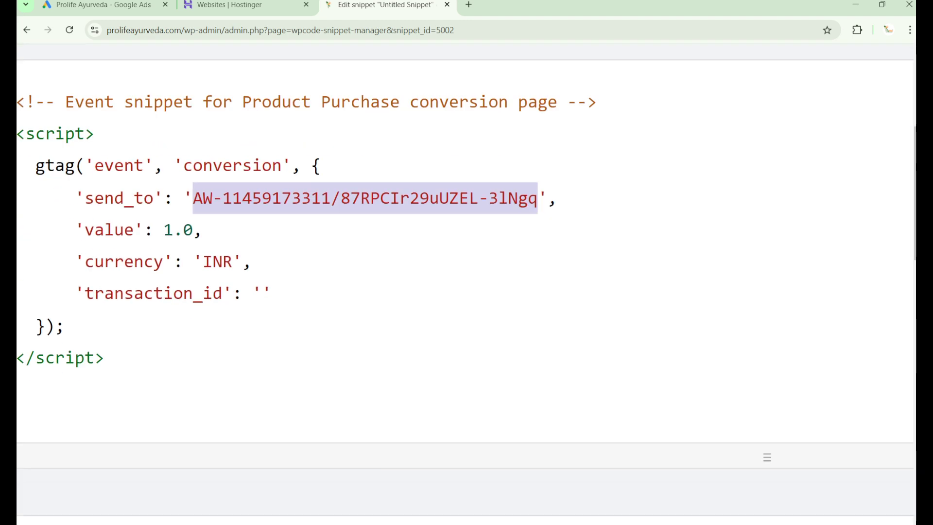
pyautogui.click(103, 358)
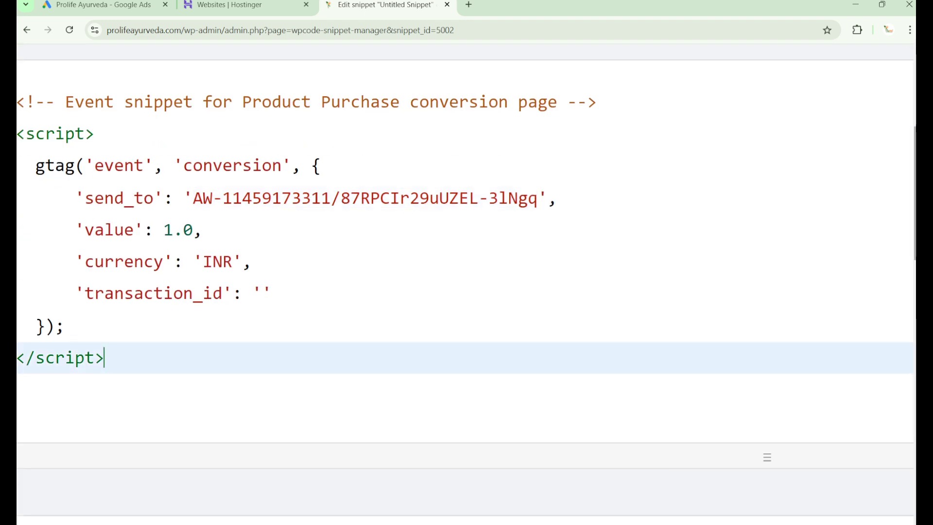
pyautogui.press('Return')
pyautogui.press('Return')
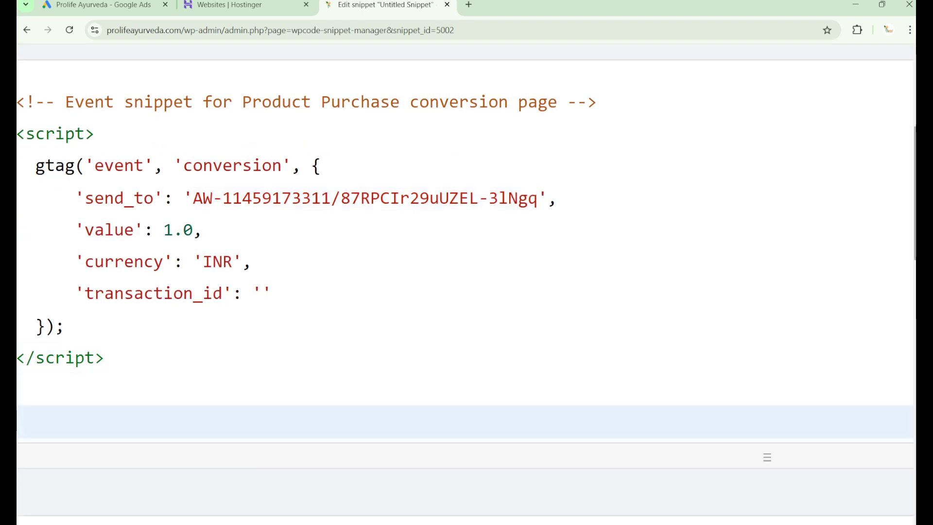
pyautogui.write('<!-- Google tag (gtag.js) --> <script async src="https://www.googletagmanager.com/gtag/js?id=G-WQSK5TF4ZT"></script> <script>   window.dataLayer = window.dataLayer || [];   function gtag(){dataLayer.push(arguments);}   gtag(\'js\', new Date());    gtag(\'config\', \'G-WQSK5TF4ZT\'); </script>')
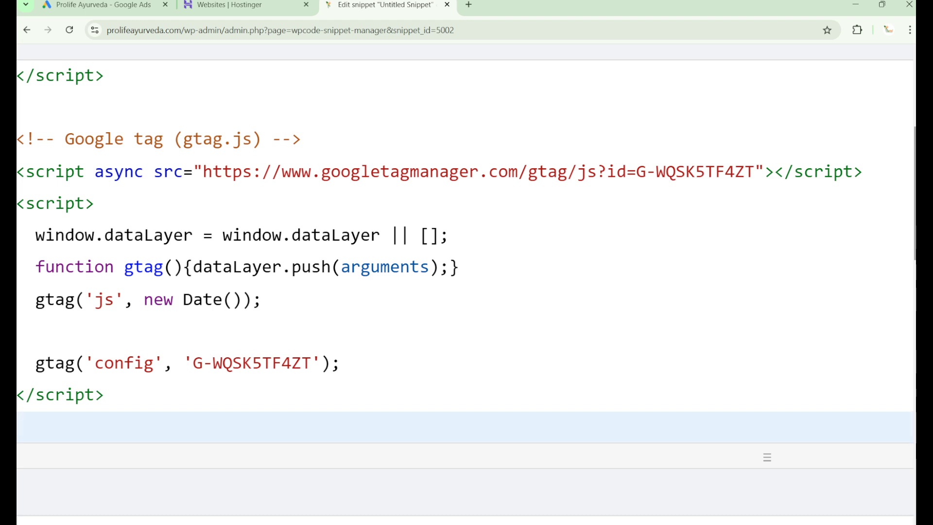
# Step: Copy the Call Conversion event snippet from Google Ads and paste it beneath the Google tag in the WPCode snippet
pyautogui.click(104, 5)
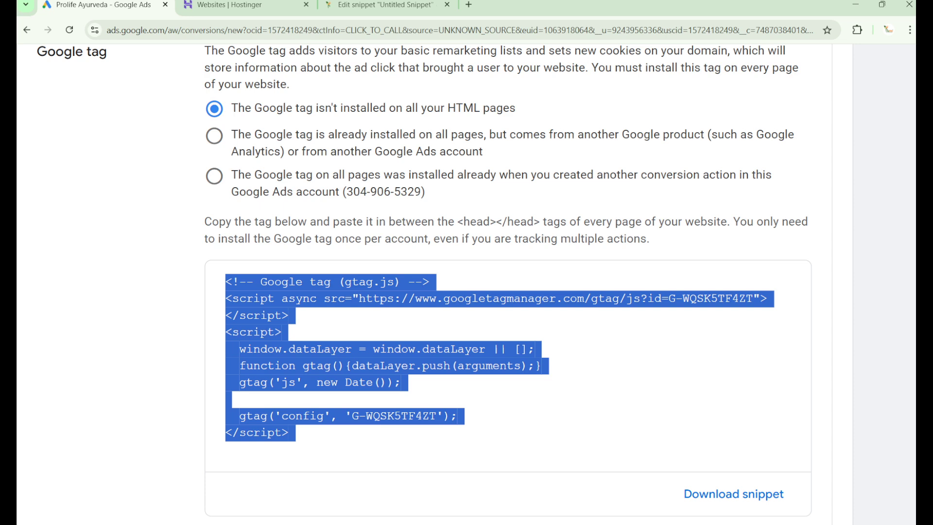
pyautogui.scroll(-4, 508, 282)
pyautogui.scroll(-2, 508, 282)
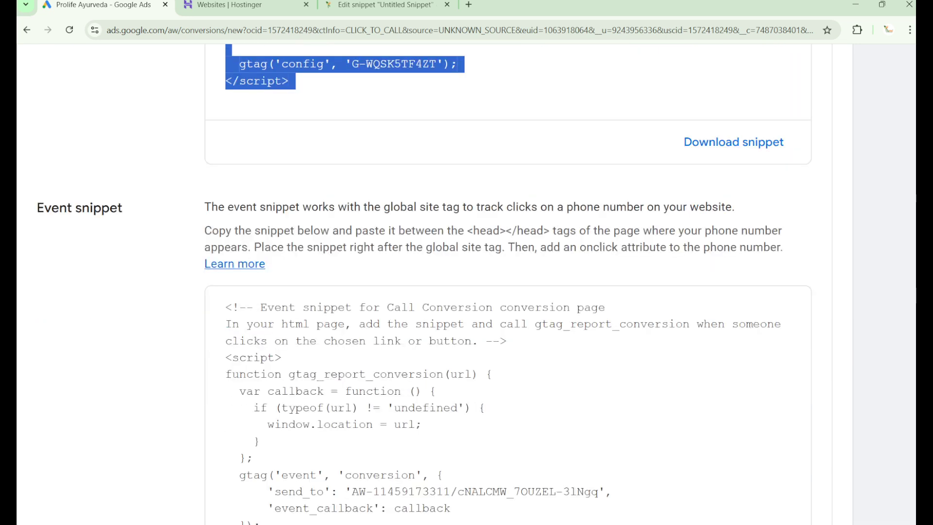
pyautogui.scroll(6, 507, 282)
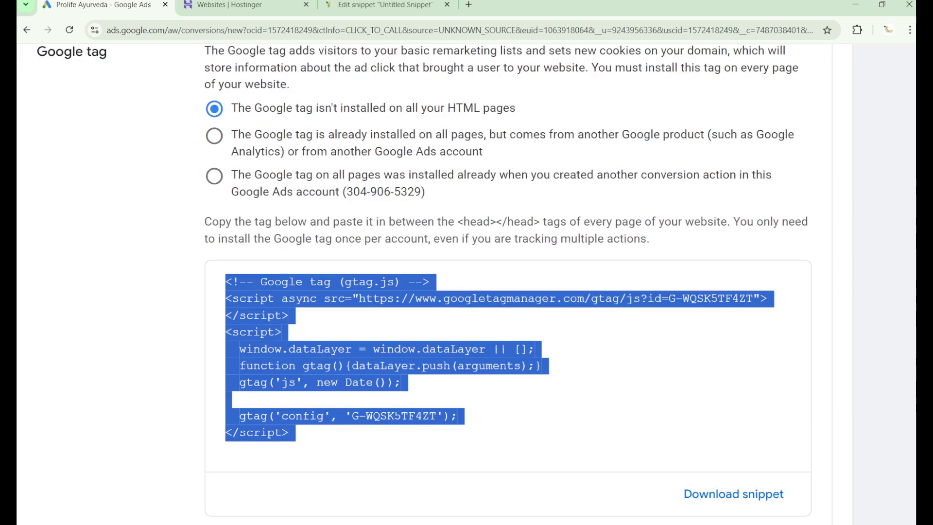
pyautogui.scroll(-8, 508, 282)
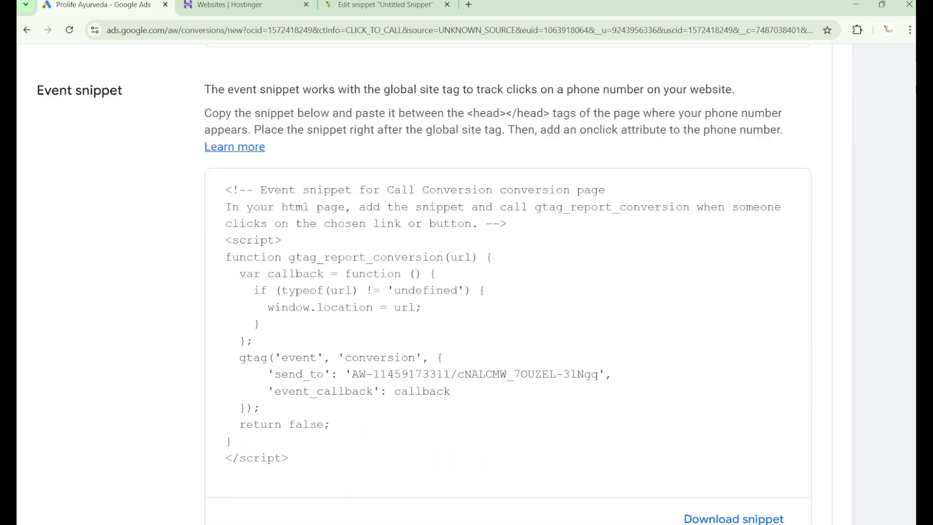
pyautogui.click(507, 324)
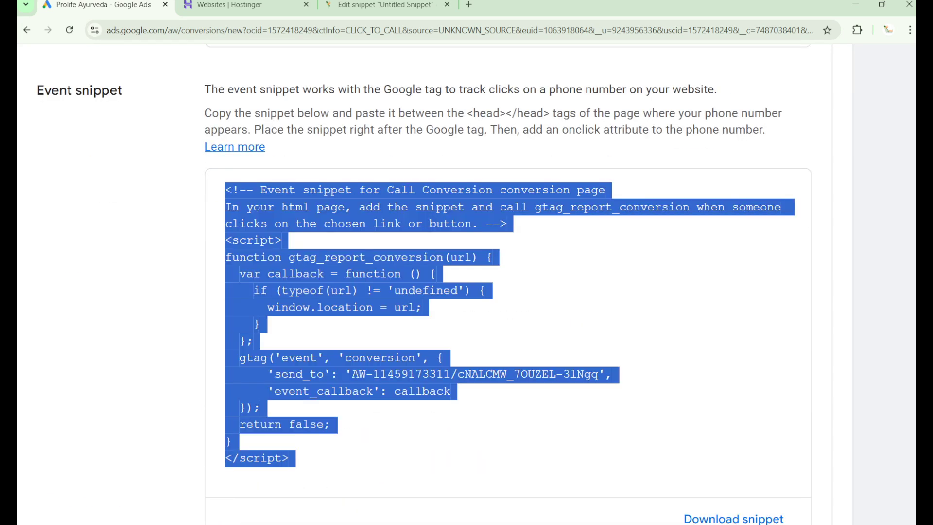
pyautogui.click(246, 5)
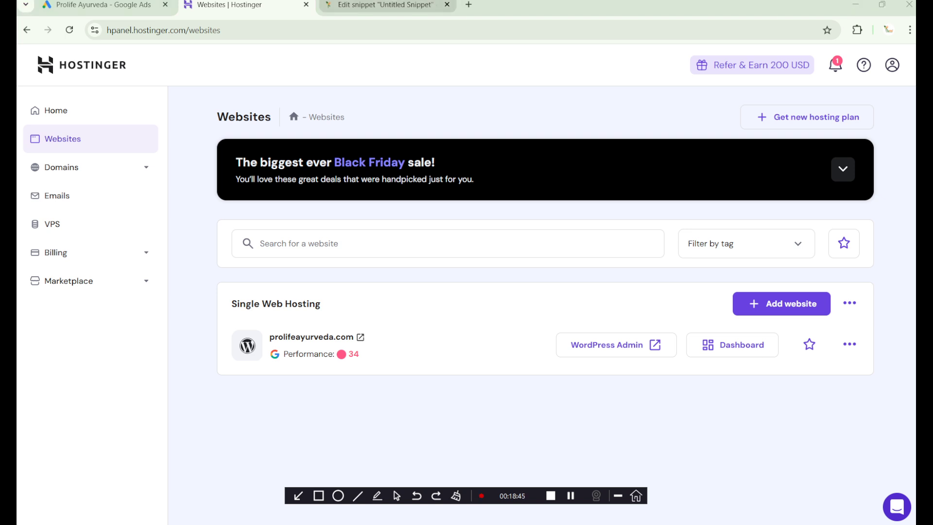
pyautogui.click(384, 6)
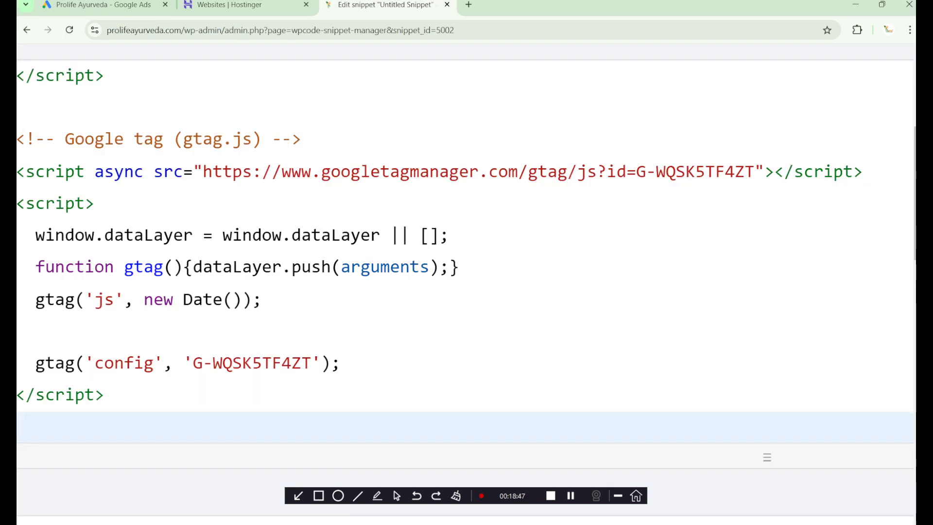
pyautogui.hotkey('ctrl', 'v')
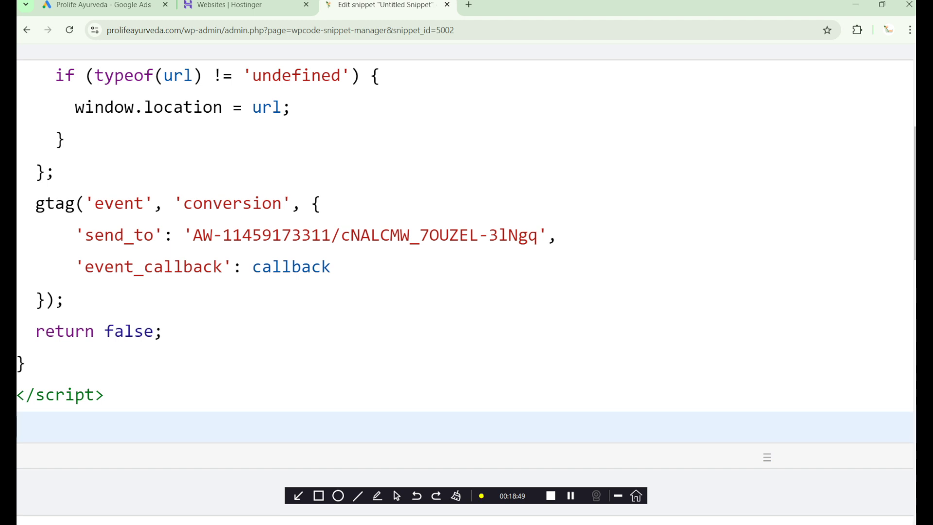
# Step: Update the edited WPCode snippet and review its saved code, insertion and basic info settings
pyautogui.scroll(10, 466, 262)
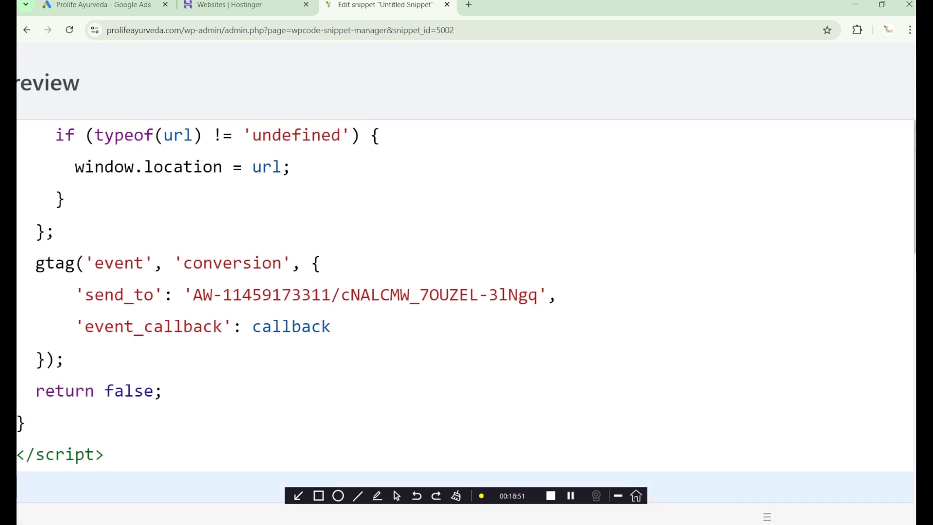
pyautogui.hscroll(1, 466, 263)
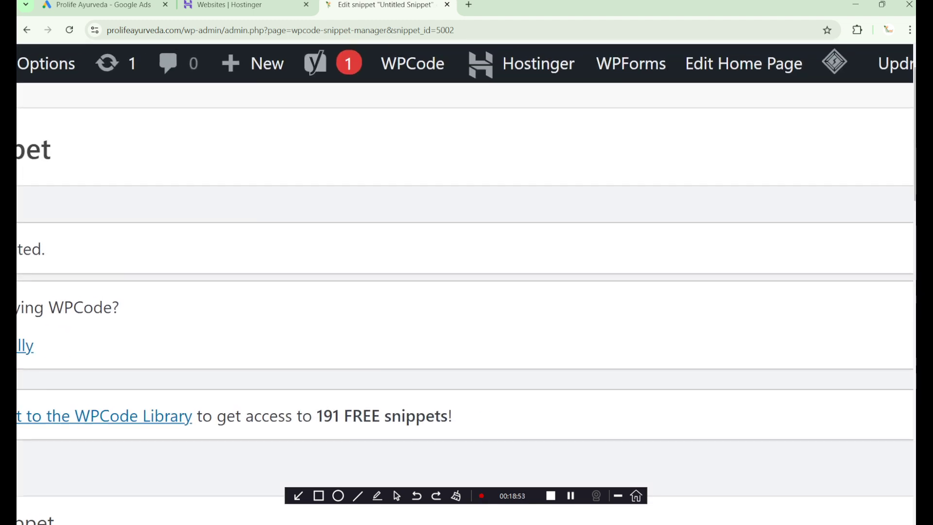
pyautogui.scroll(-1, 466, 262)
pyautogui.hotkey('ctrl', '0')
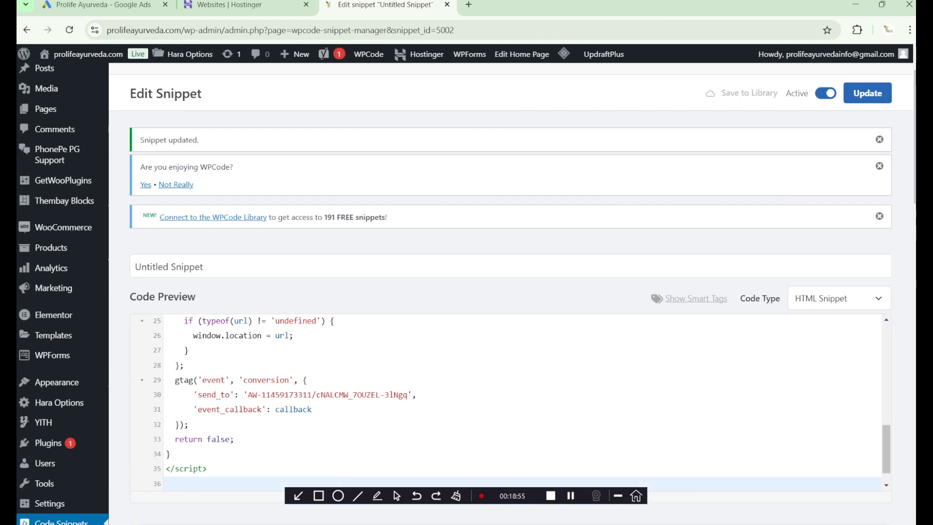
pyautogui.hotkey('ctrl', 's')
pyautogui.scroll(1, 467, 263)
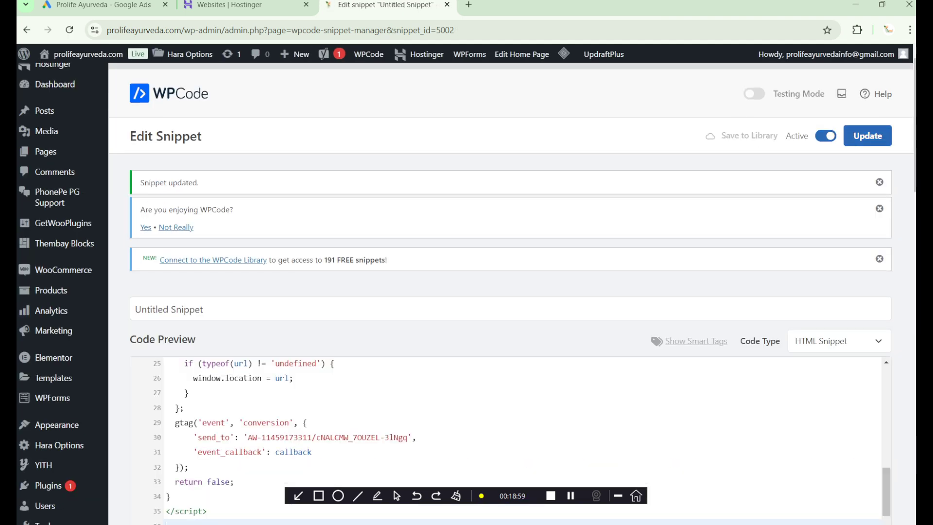
pyautogui.click(306, 422)
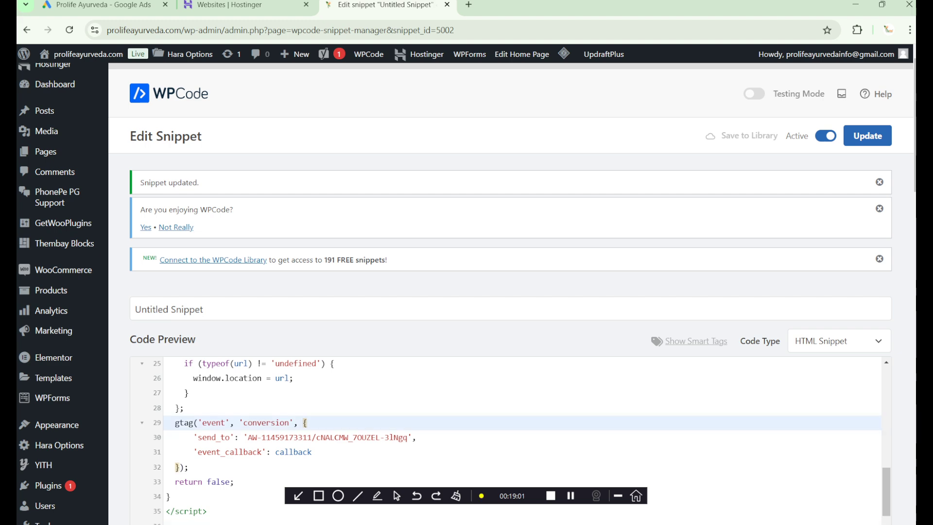
pyautogui.hotkey('ctrl', 's')
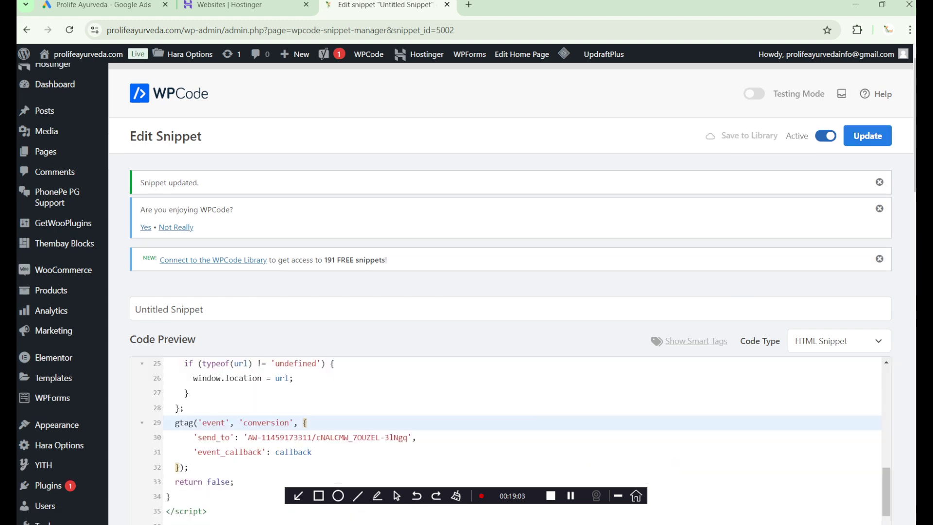
pyautogui.hotkey('ctrl', 's')
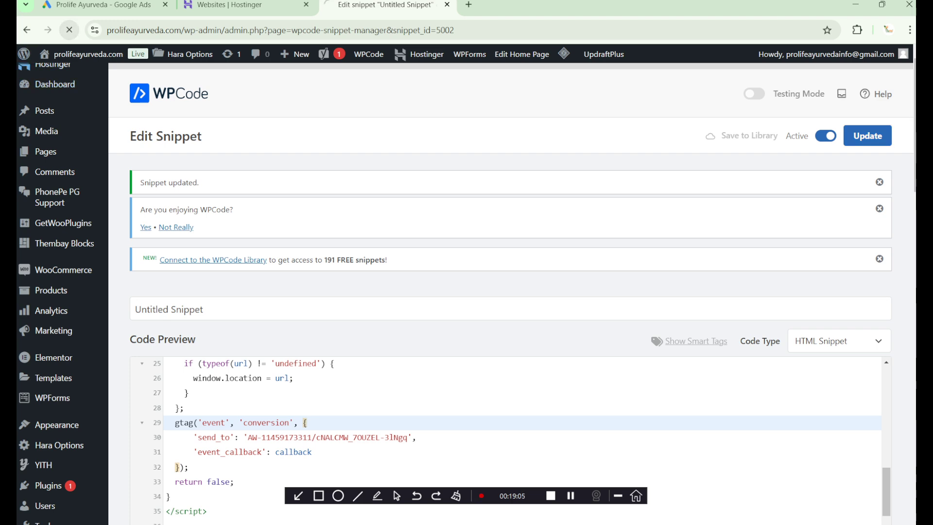
pyautogui.scroll(-5, 513, 292)
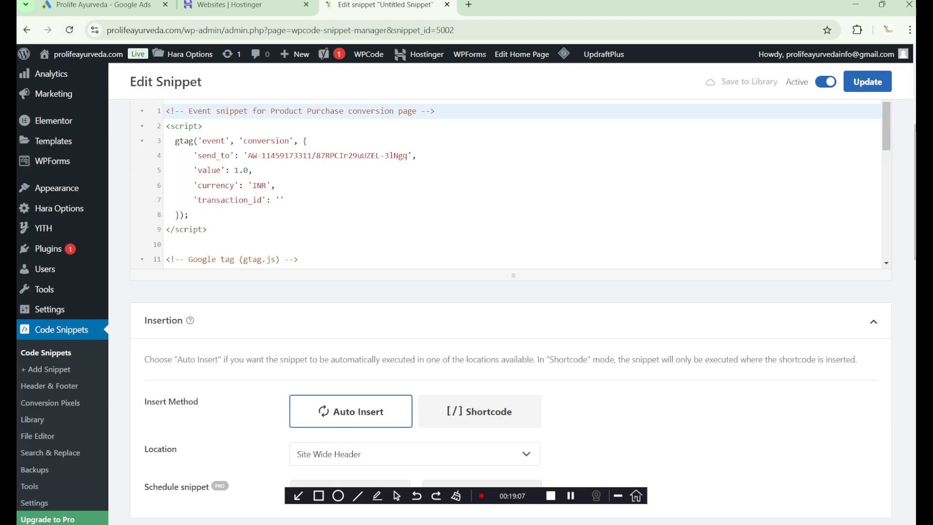
pyautogui.scroll(-8, 512, 185)
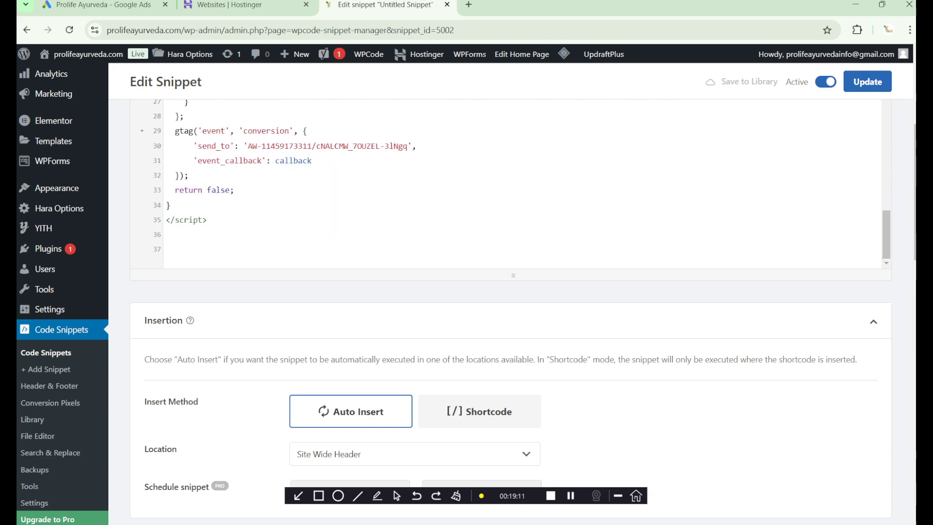
pyautogui.scroll(-15, 510, 292)
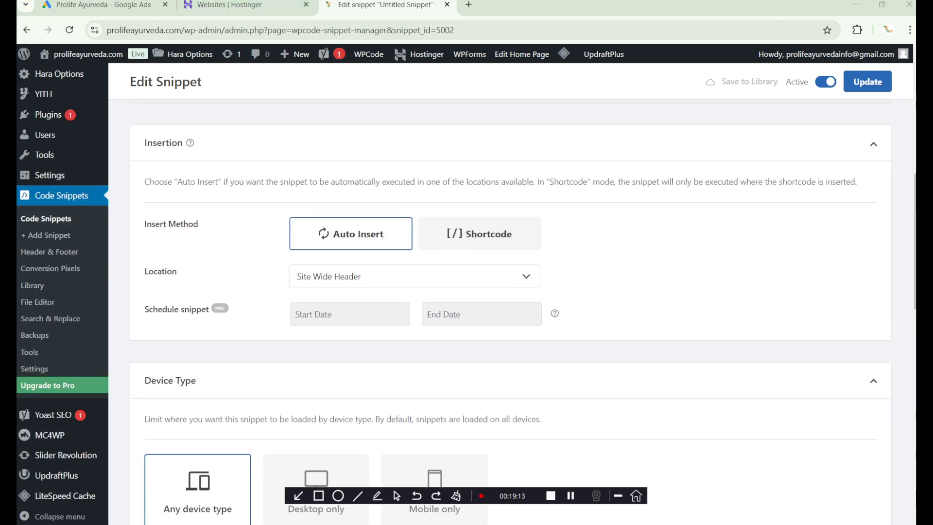
pyautogui.scroll(-3, 510, 291)
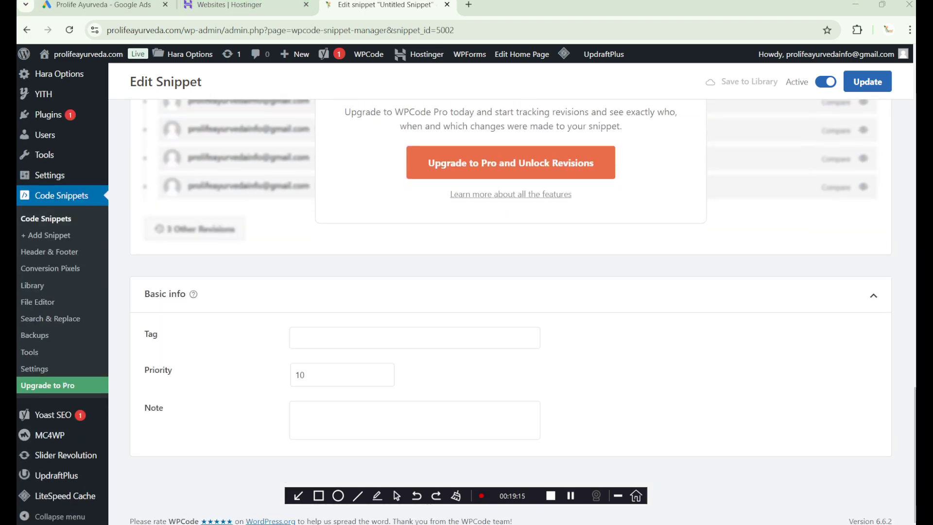
# Step: Dismiss the Device Type upgrade offer and update the WPCode snippet again
pyautogui.scroll(12, 510, 291)
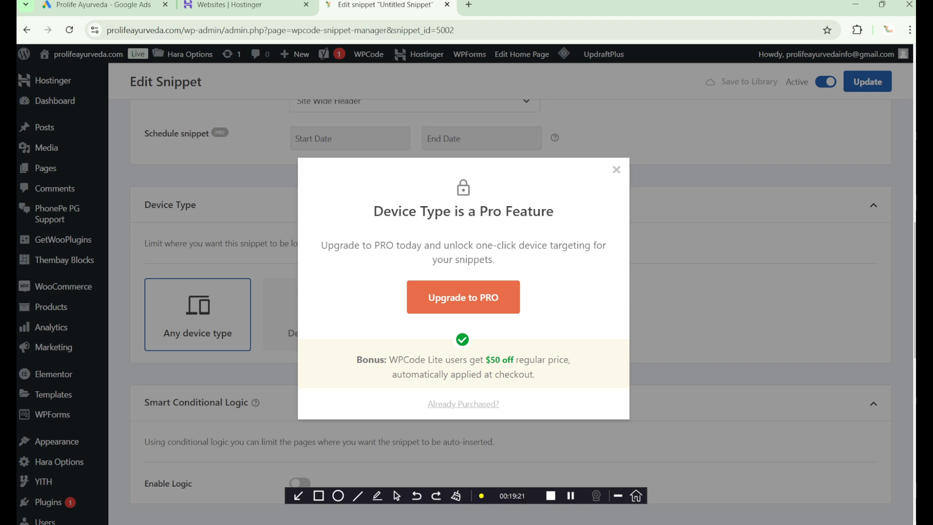
pyautogui.press('Escape')
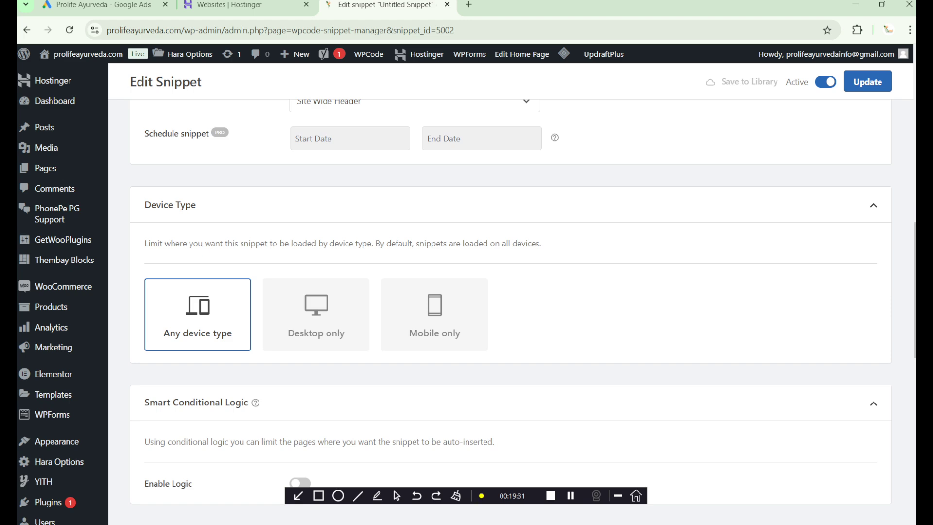
pyautogui.scroll(-3, 511, 311)
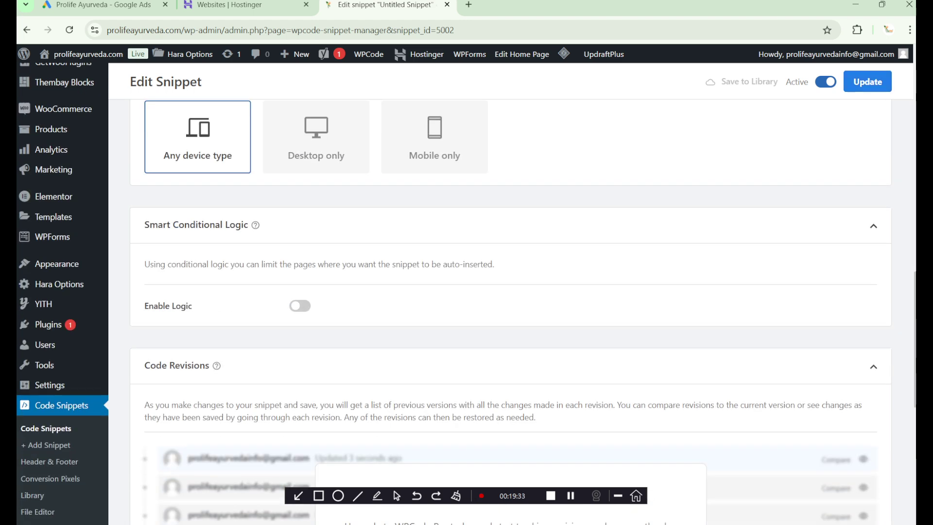
pyautogui.click(868, 81)
pyautogui.scroll(-4, 510, 311)
# Step: Switch to Google Ads, continue past the Call Conversion tag instructions and finish setting up the conversion action
pyautogui.click(103, 5)
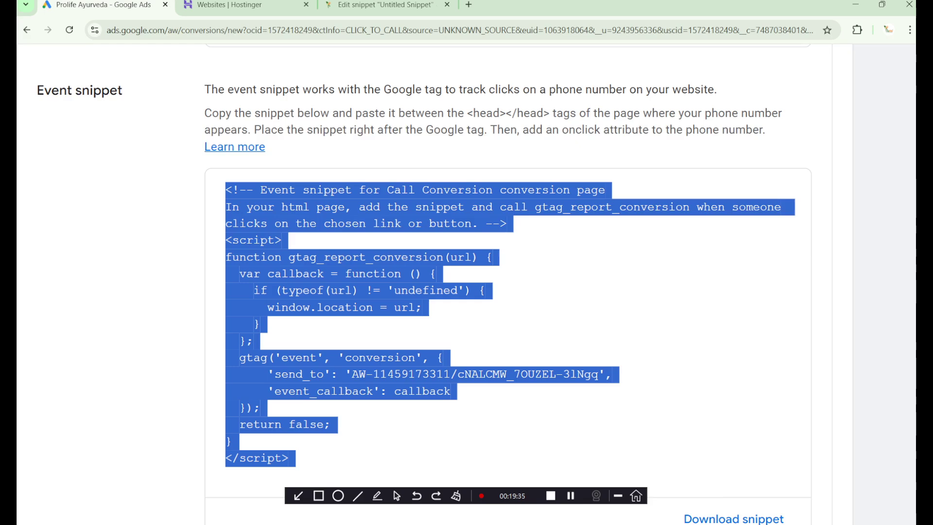
pyautogui.scroll(-3, 486, 291)
pyautogui.click(29, 478)
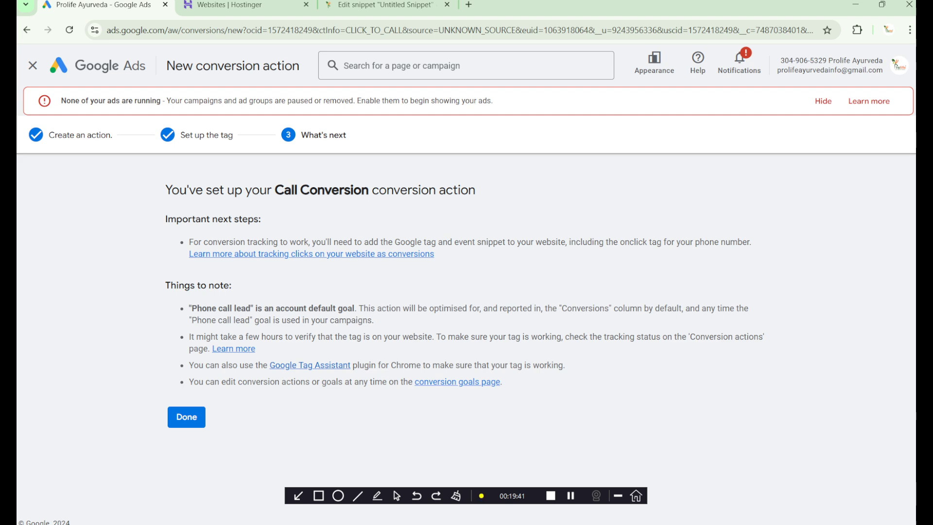
pyautogui.moveTo(171, 190); pyautogui.dragTo(477, 190)
pyautogui.click(479, 192)
pyautogui.click(187, 417)
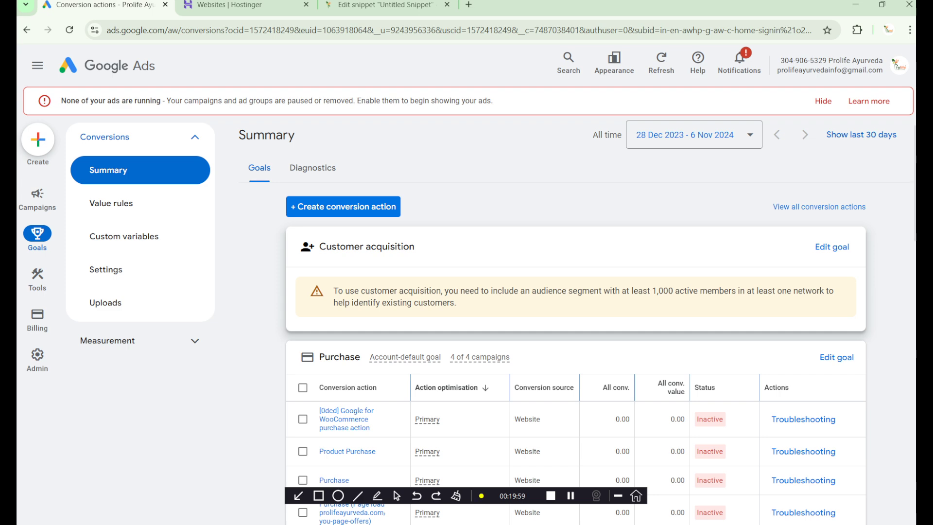
# Step: Open the paused search campaign from the campaigns list and bring up its campaign settings
pyautogui.moveTo(38, 199)
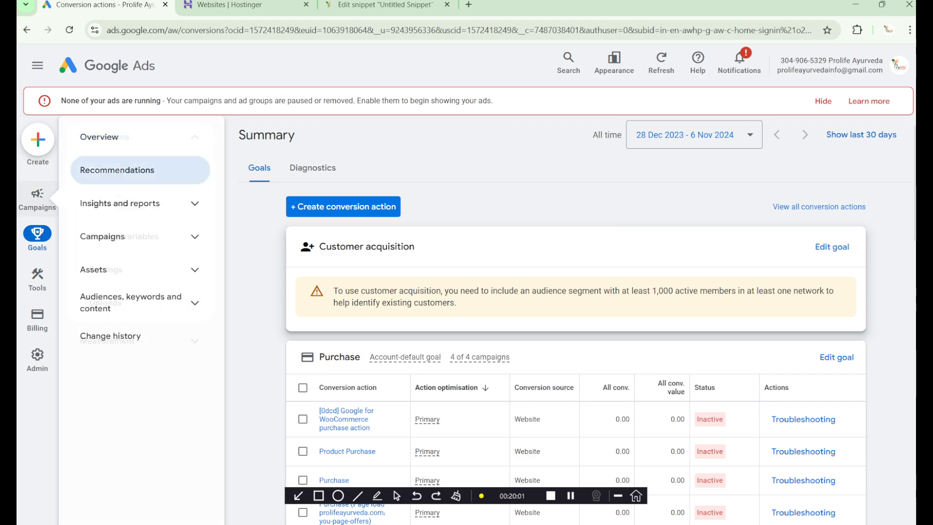
pyautogui.click(102, 236)
pyautogui.click(111, 269)
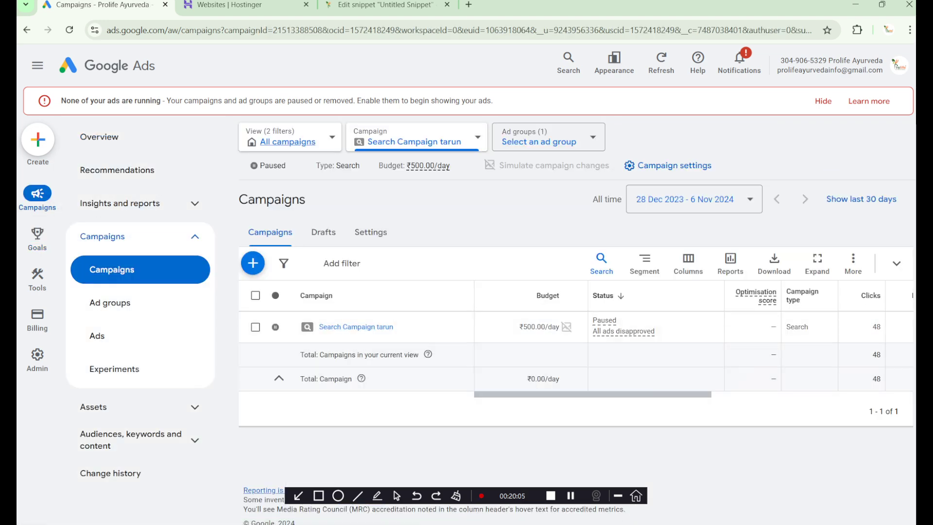
pyautogui.click(355, 327)
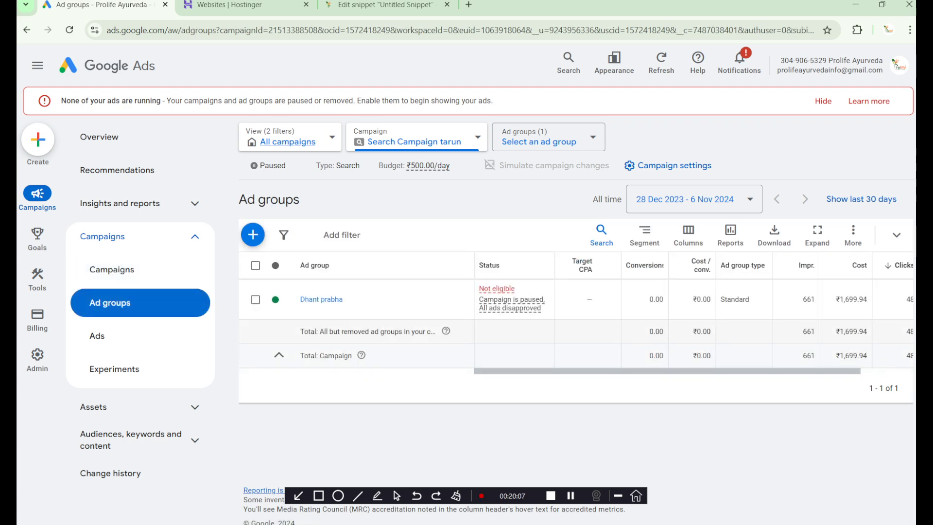
pyautogui.click(669, 166)
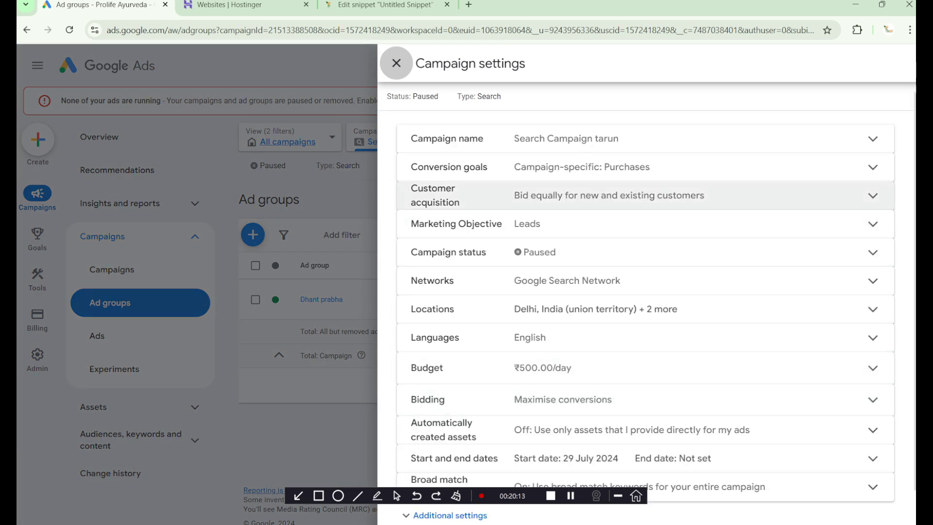
pyautogui.scroll(5, 899, 447)
pyautogui.scroll(-4, 898, 447)
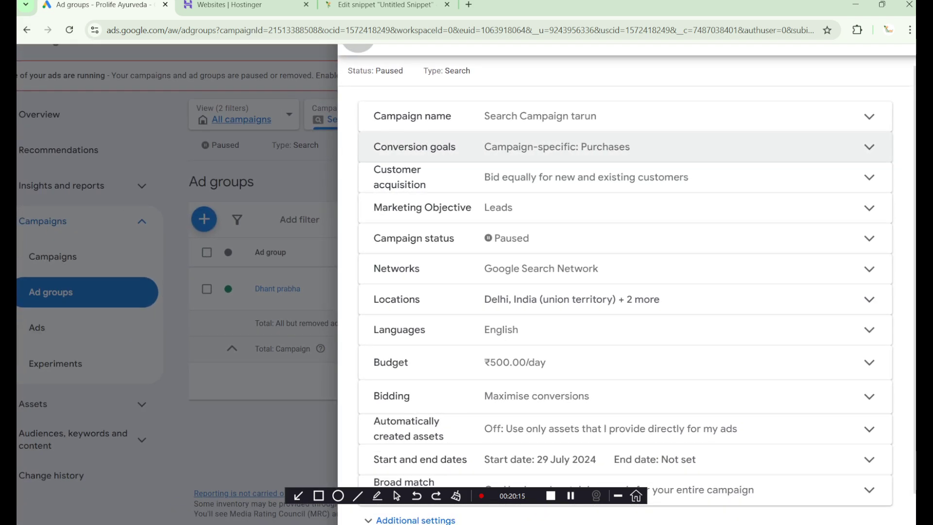
# Step: Keep the campaign's conversion goals campaign-specific and add Phone call leads alongside Purchases
pyautogui.click(632, 146)
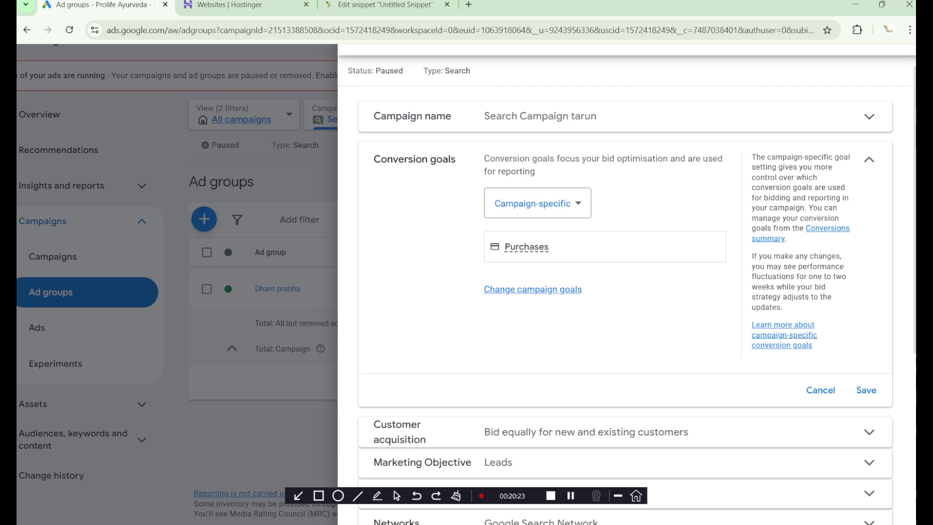
pyautogui.moveTo(526, 246)
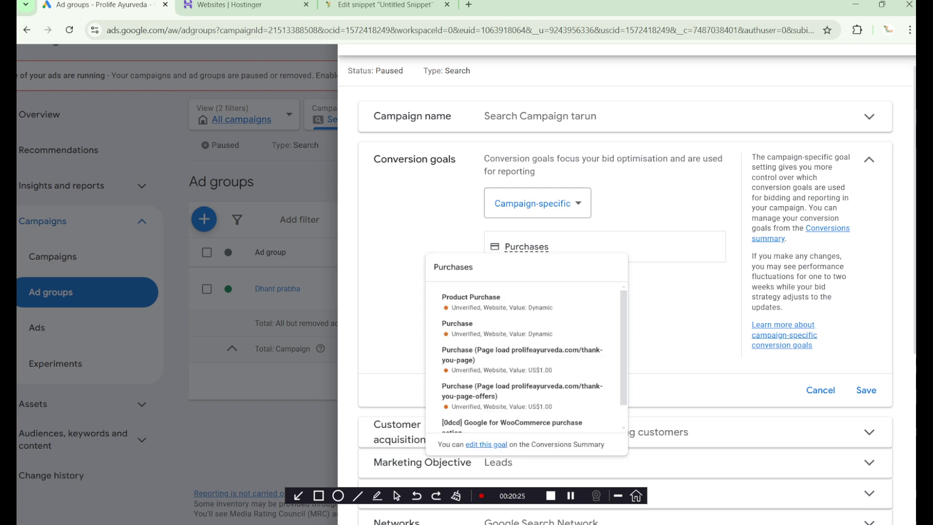
pyautogui.click(538, 204)
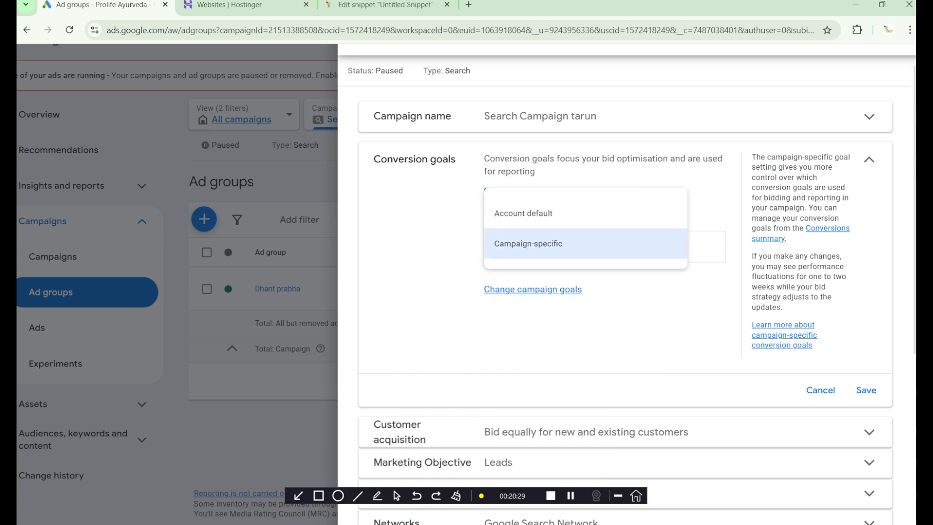
pyautogui.click(529, 243)
pyautogui.click(533, 289)
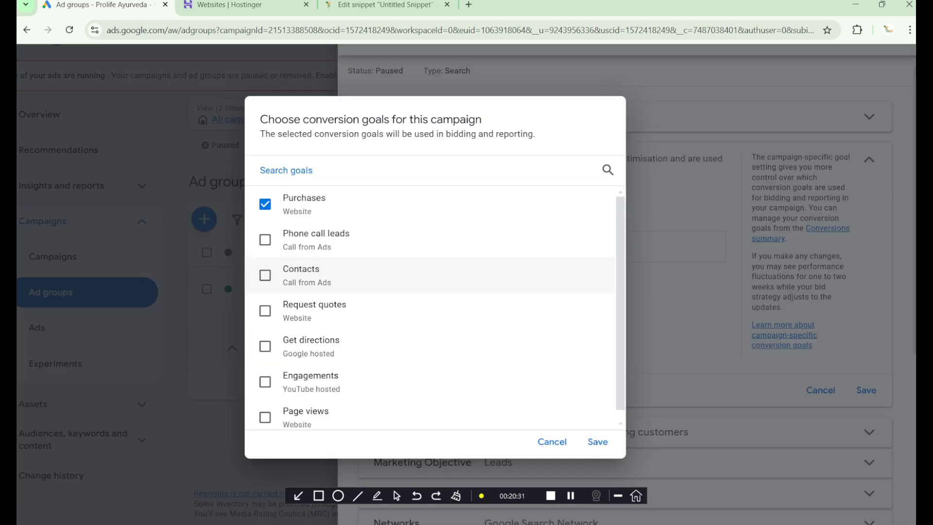
pyautogui.scroll(-1, 292, 380)
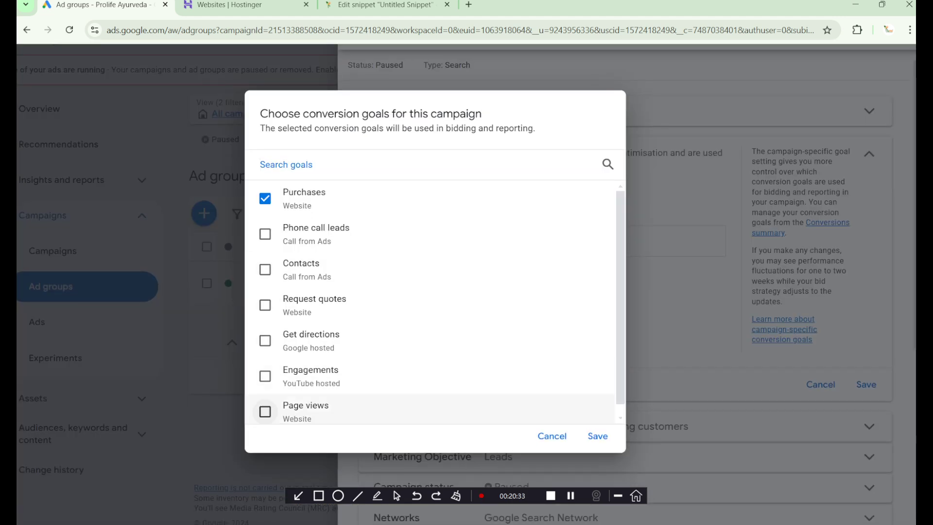
pyautogui.click(265, 234)
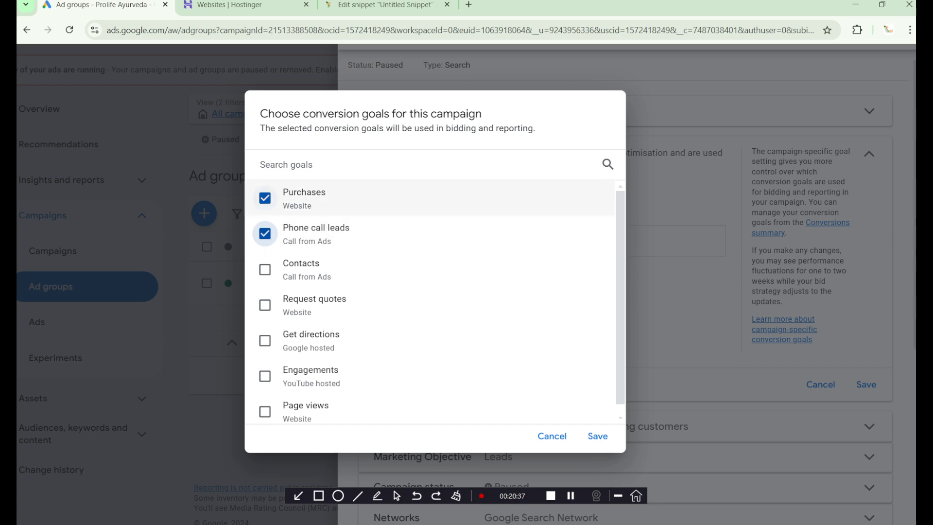
pyautogui.click(598, 436)
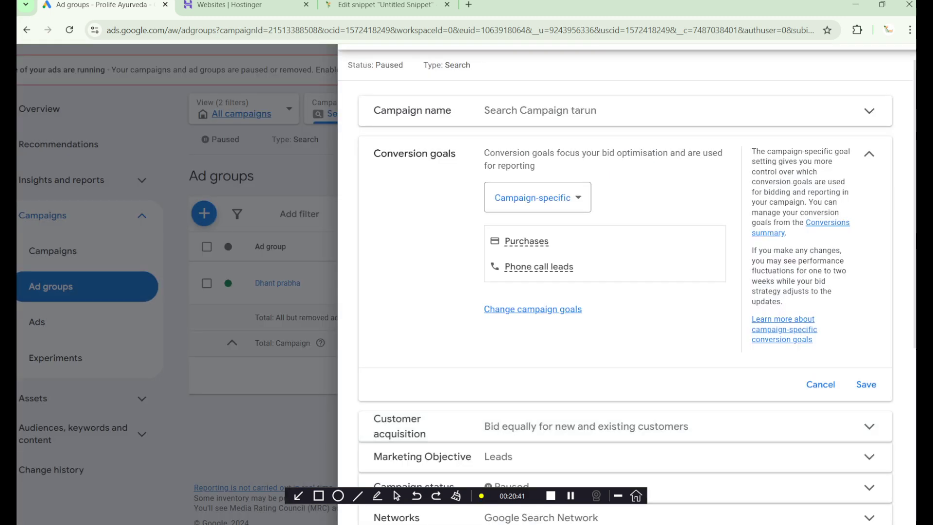
# Step: Review the selected goals, save the campaign's conversion goals setting and close the campaign settings
pyautogui.scroll(5, 669, 242)
pyautogui.scroll(-4, 668, 243)
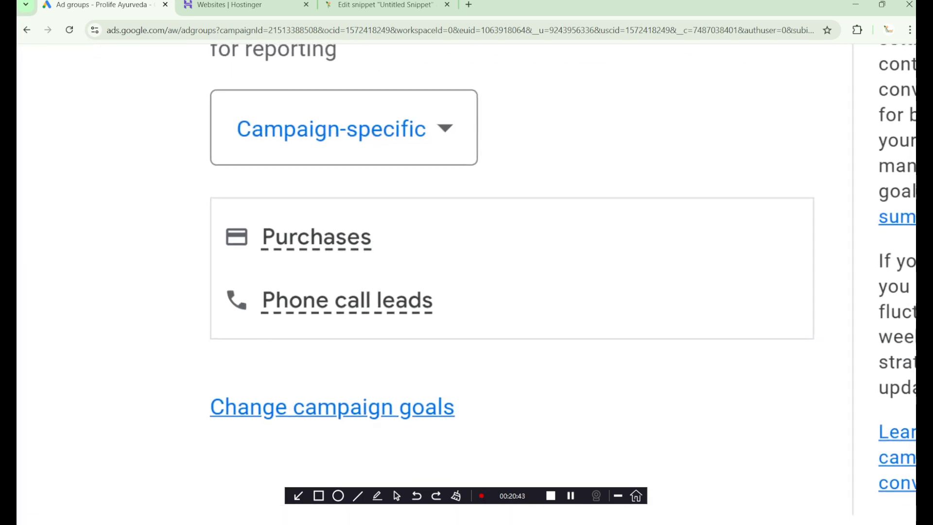
pyautogui.scroll(-2, 669, 242)
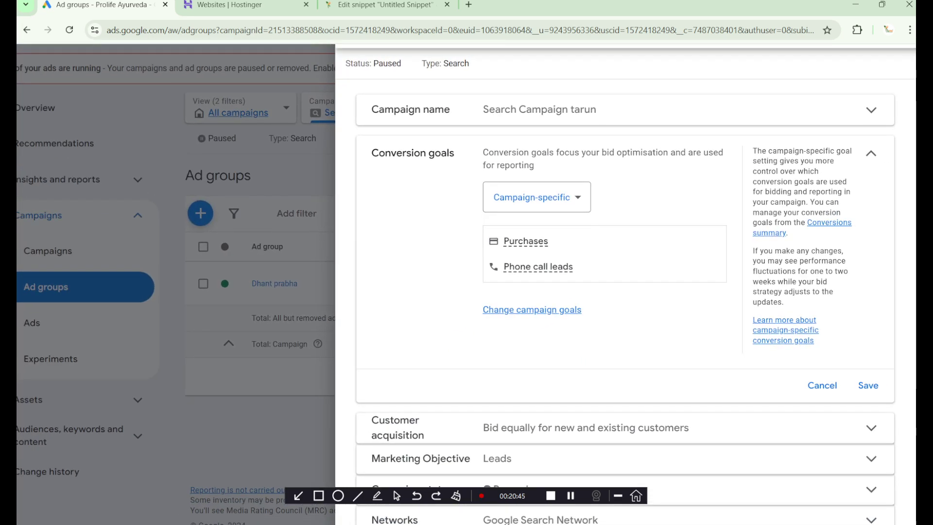
pyautogui.click(868, 385)
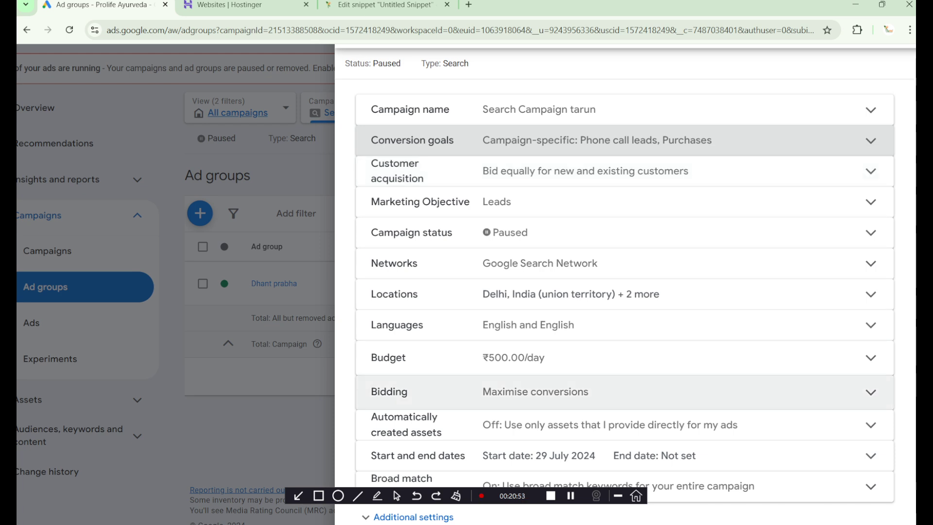
pyautogui.scroll(-1, 626, 292)
pyautogui.scroll(-1, 625, 233)
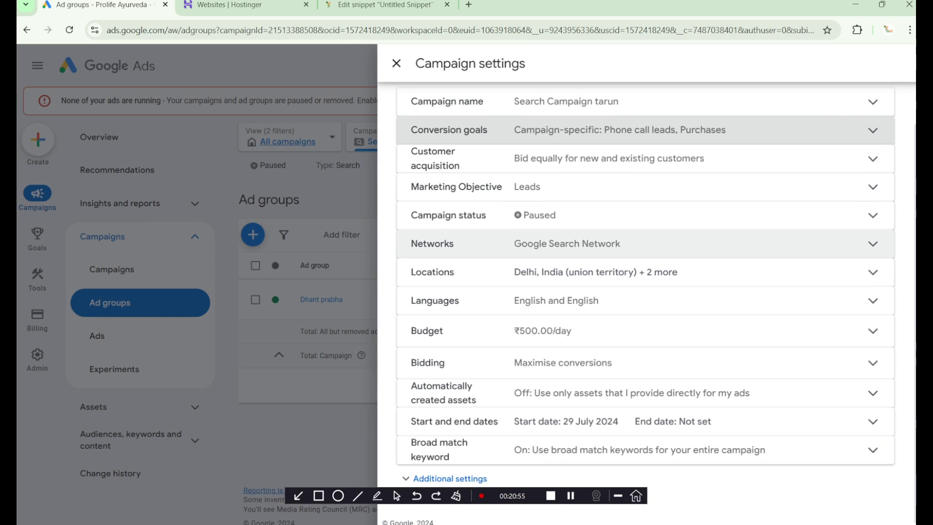
pyautogui.click(396, 64)
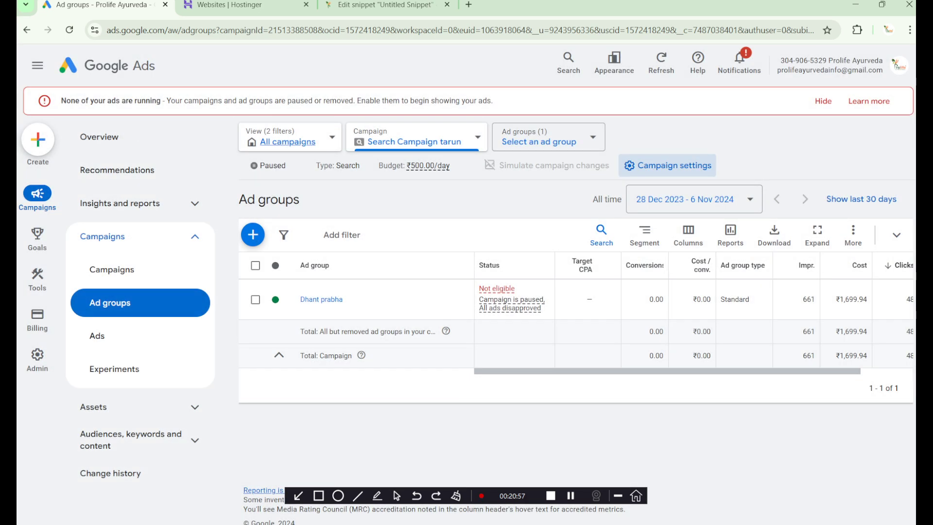